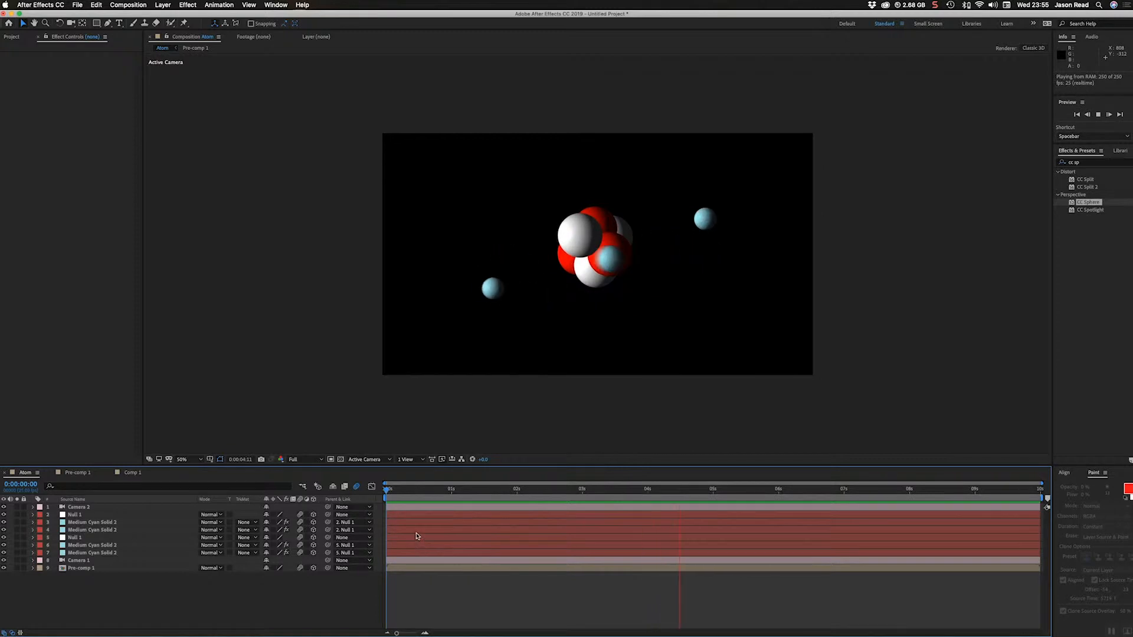
- Stop the atom preview and create a new composition using the HDTV 1080 25 preset with a 10-second duration
key("space")
left_click_drag(423, 493, 366, 494)
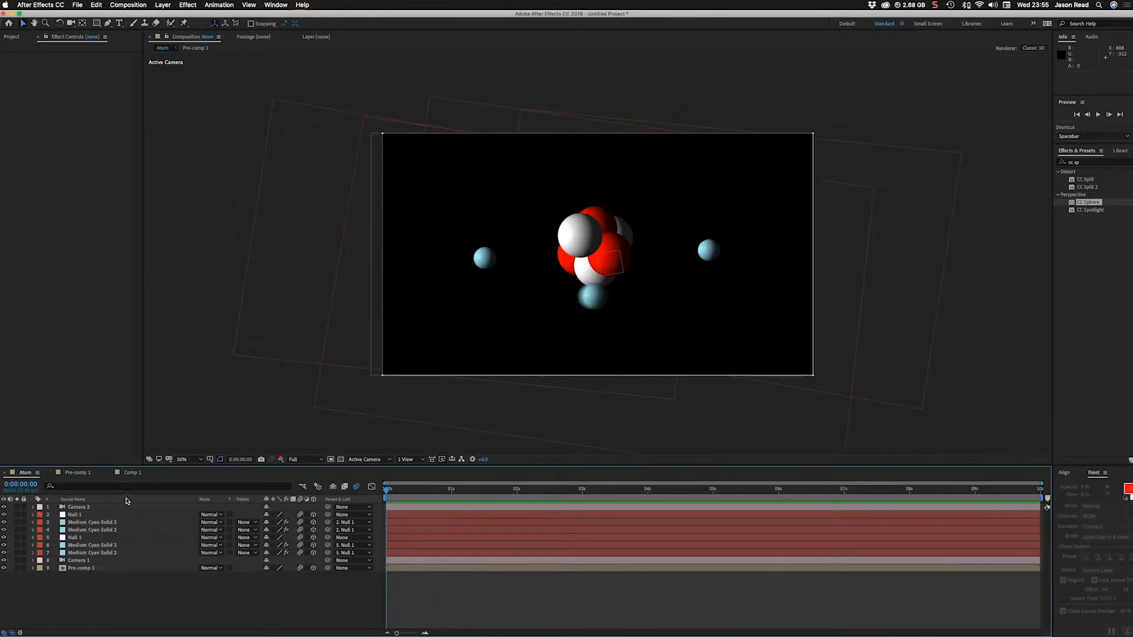
left_click(128, 5)
left_click(133, 22)
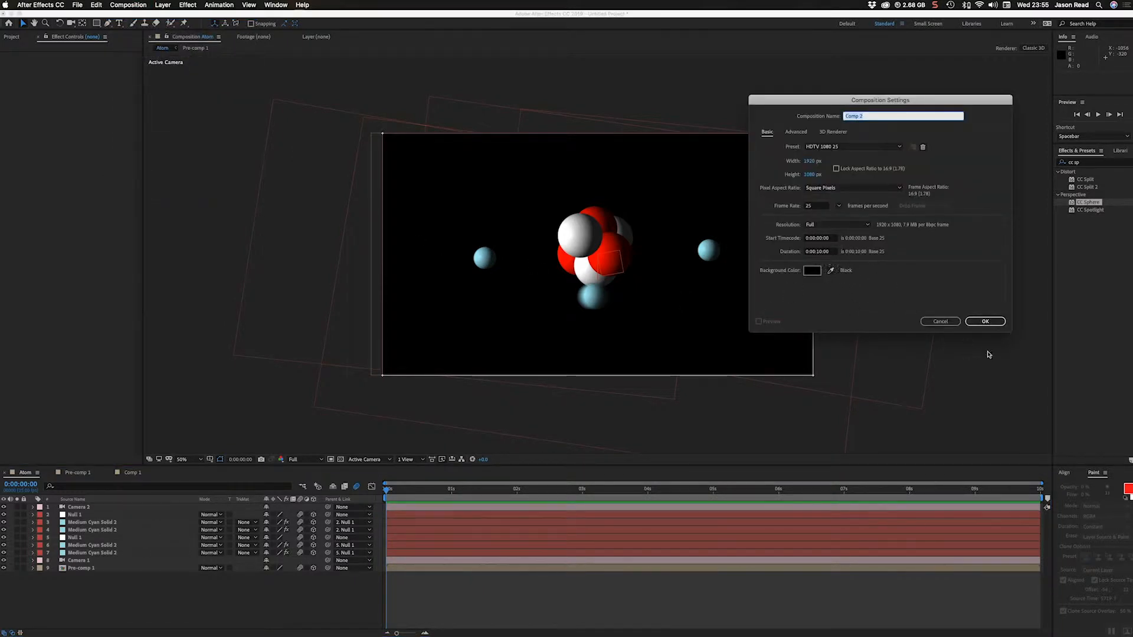
left_click(984, 322)
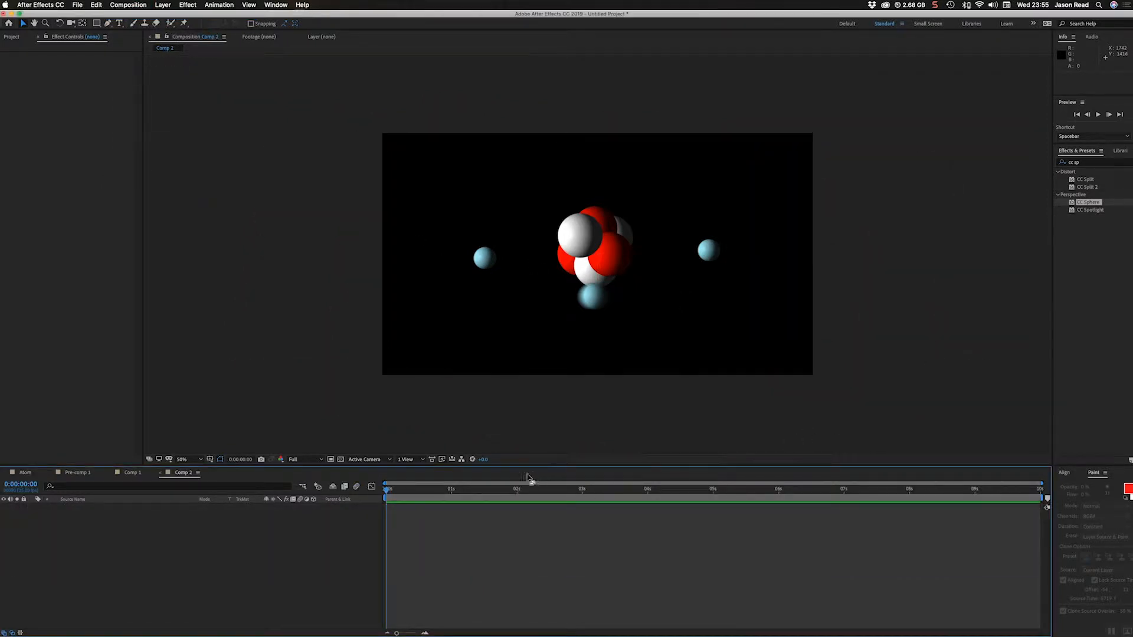
left_click_drag(411, 489, 380, 493)
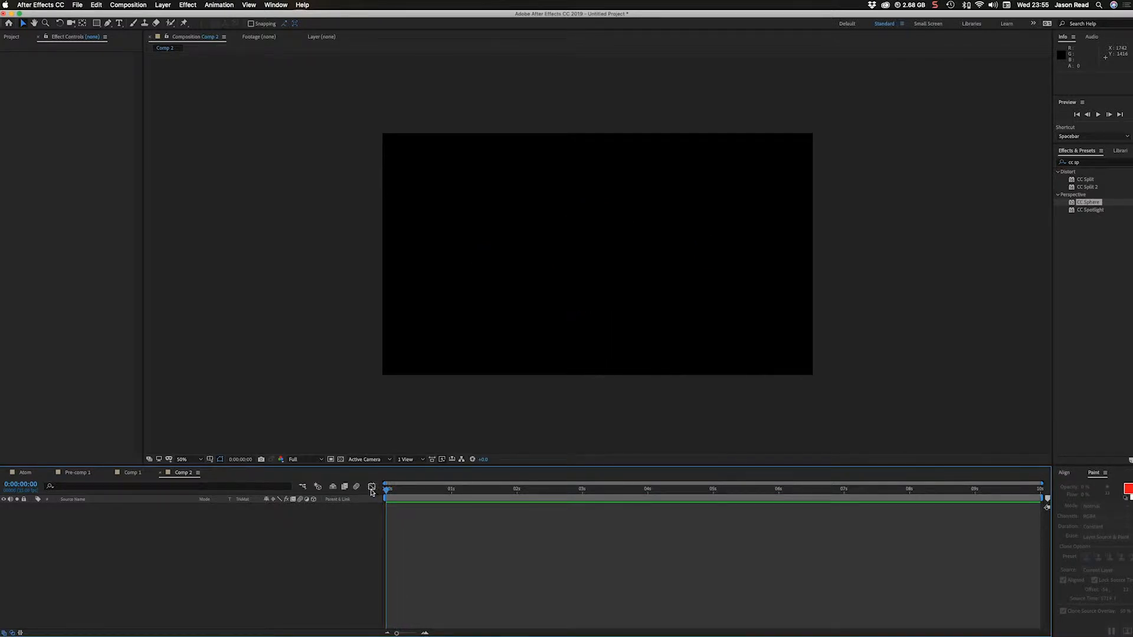
- Create a white full-frame solid layer named Nuetron in the new composition
left_click(163, 5)
mouse_move(166, 16)
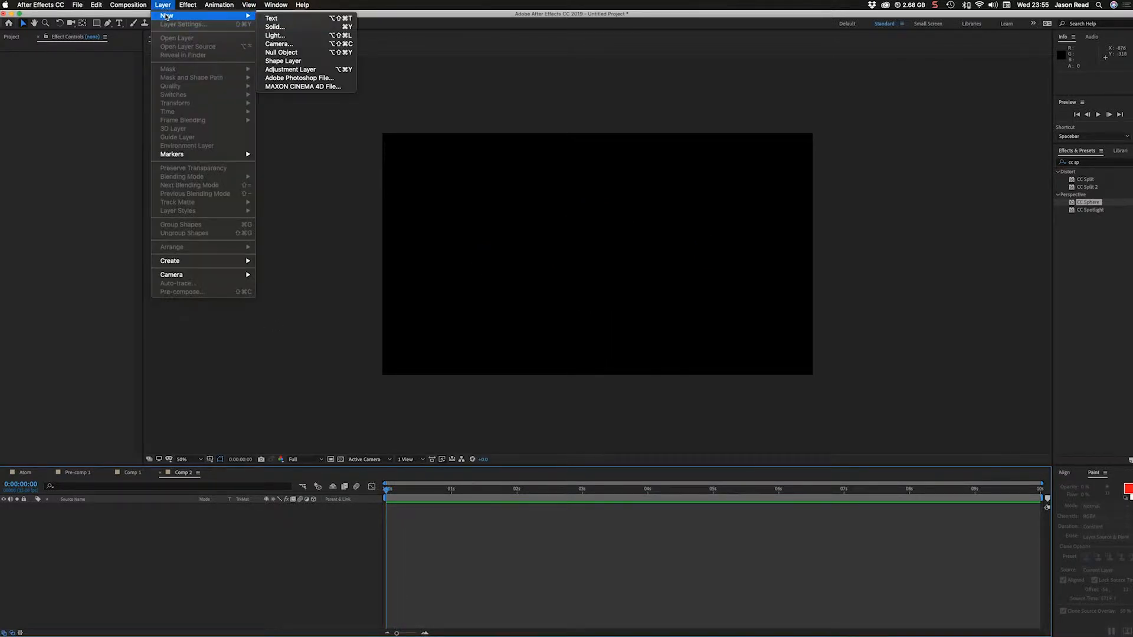
left_click(275, 26)
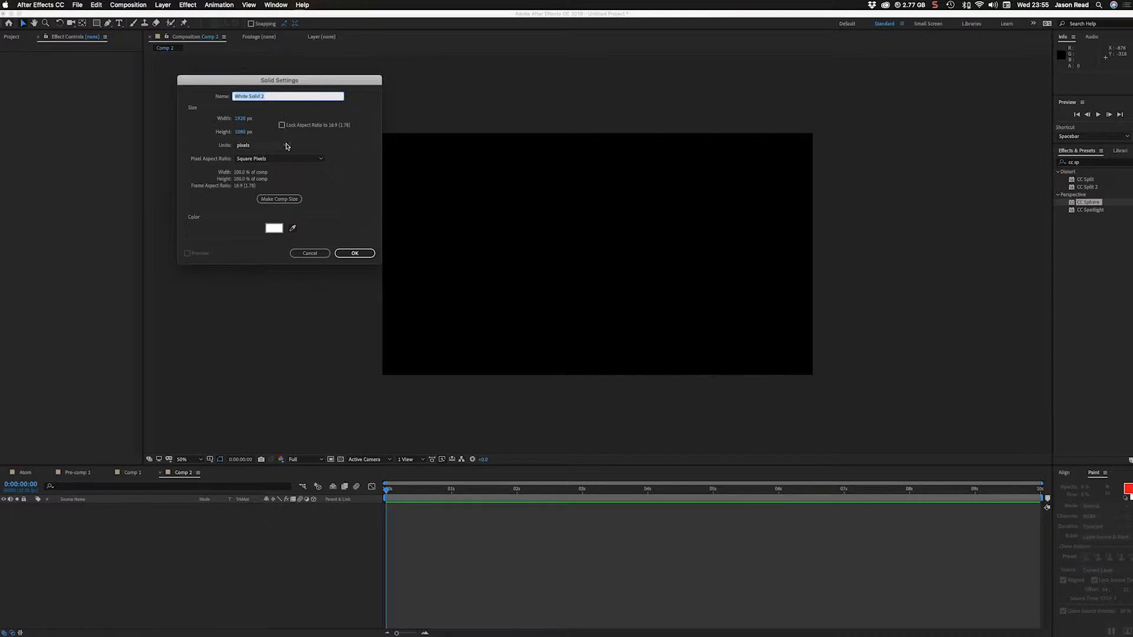
type("Ne")
key("Return")
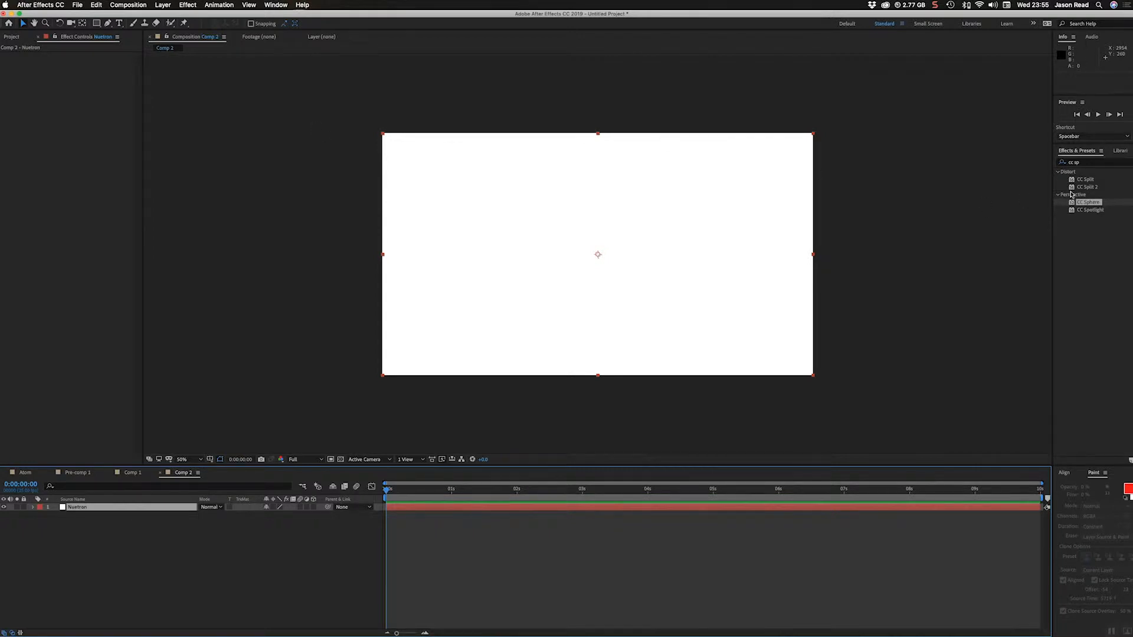
- Apply the CC Sphere effect to the Nuetron layer and set its radius to 100
left_click_drag(1088, 202, 587, 510)
left_click(84, 71)
type("100")
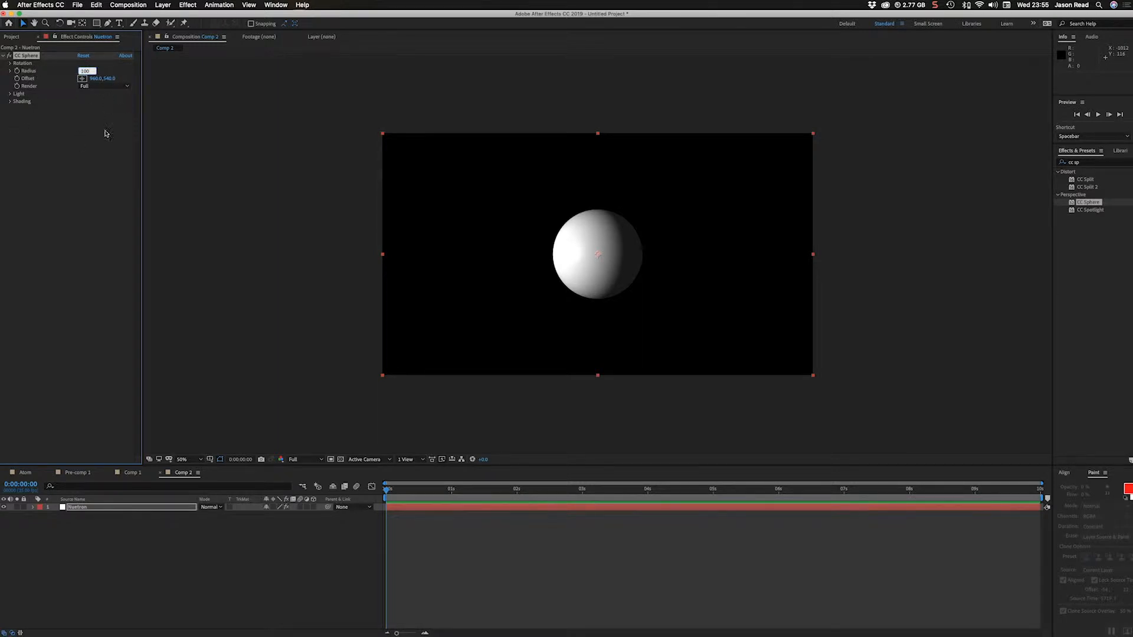
key("Return")
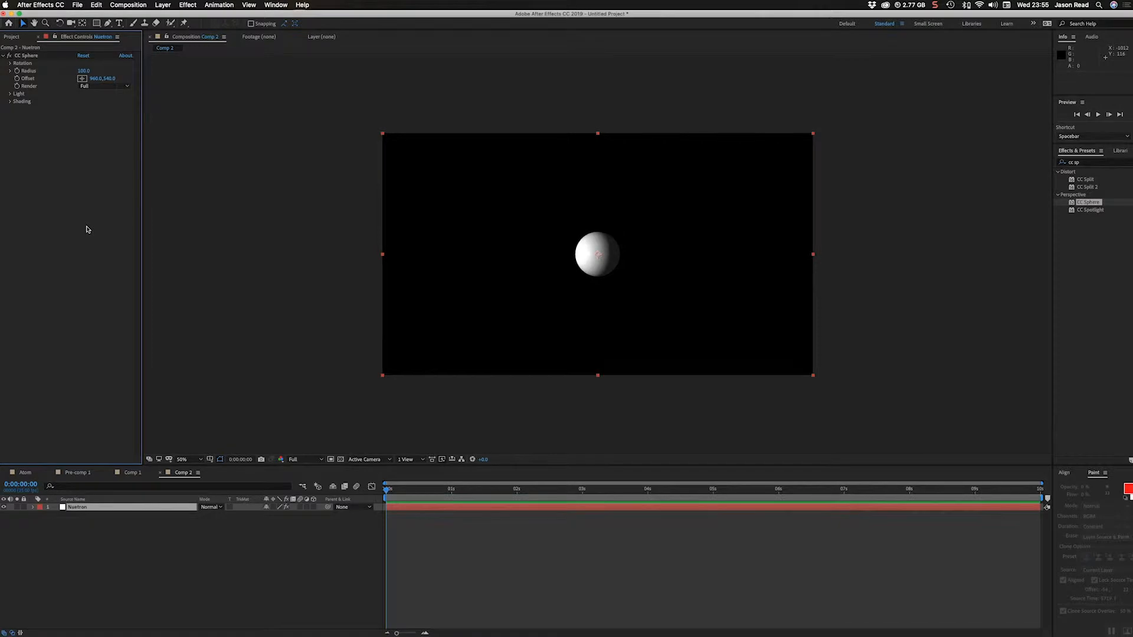
- Duplicate the Nuetron layer and offset the copy up and to the right so the two spheres overlap
left_click(130, 508)
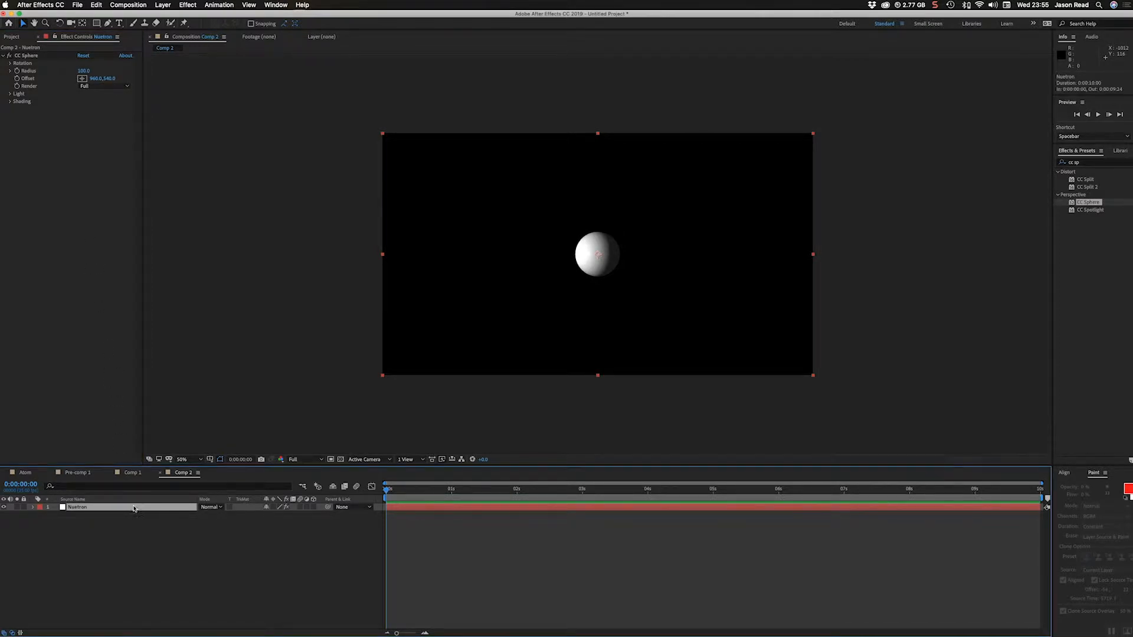
key("super+d")
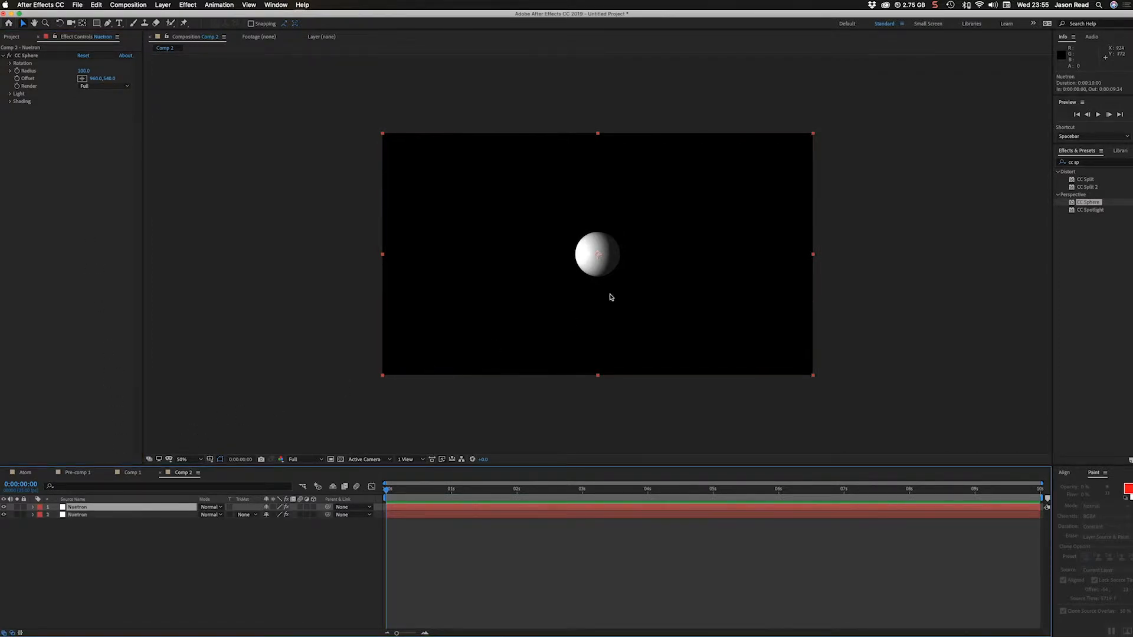
left_click_drag(600, 265, 610, 254)
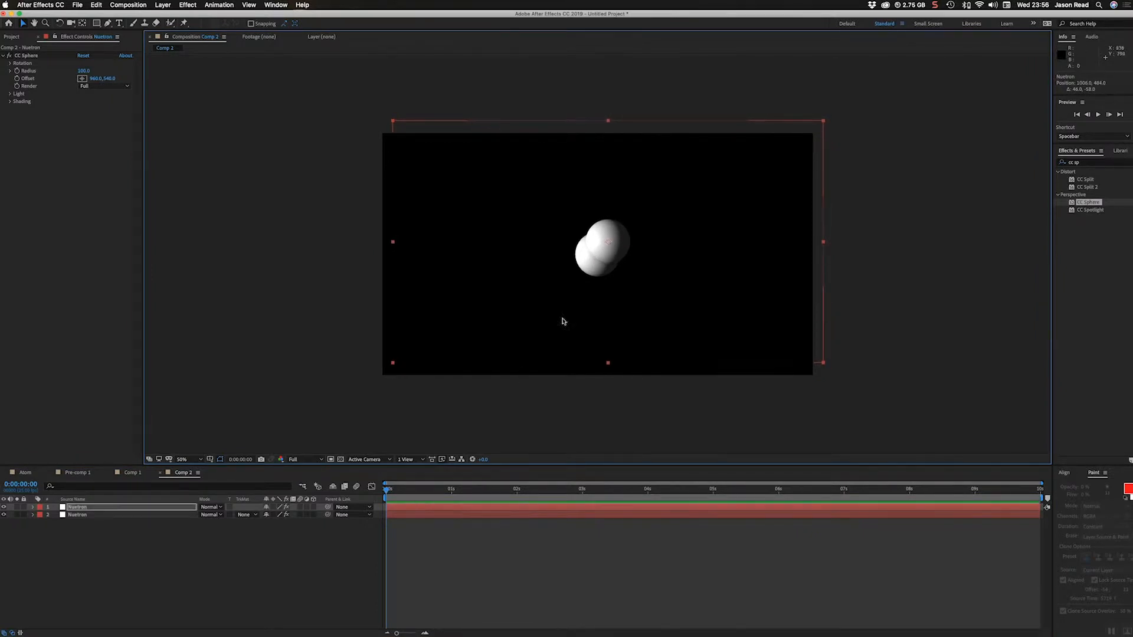
- Duplicate the upper Nuetron layer again and rename the new copy Proton
key("super+d")
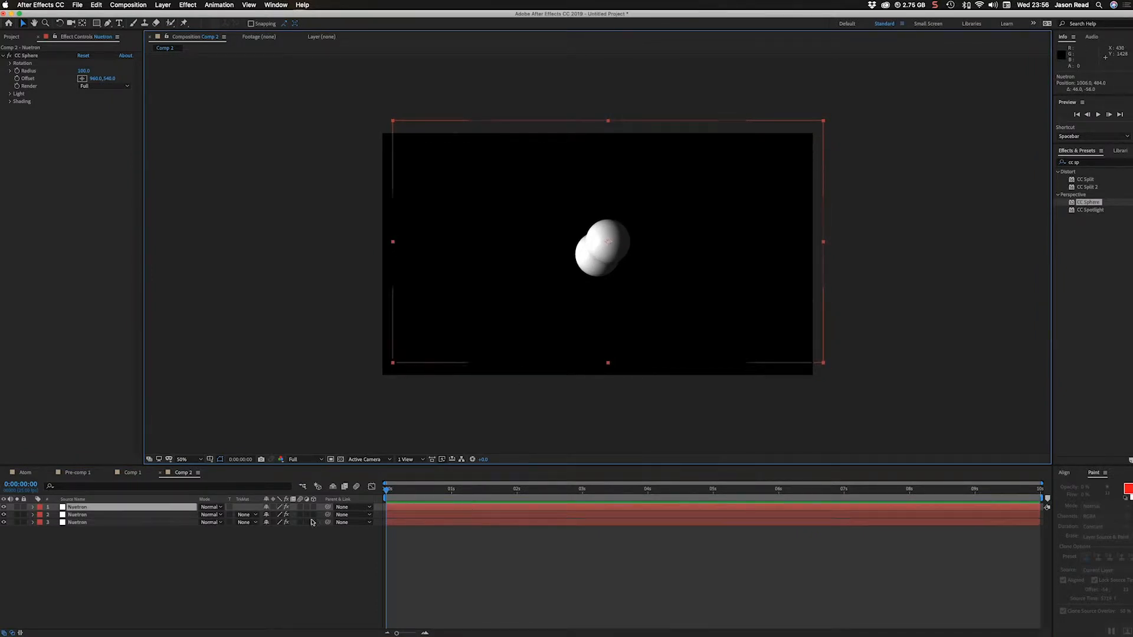
double_click(155, 506)
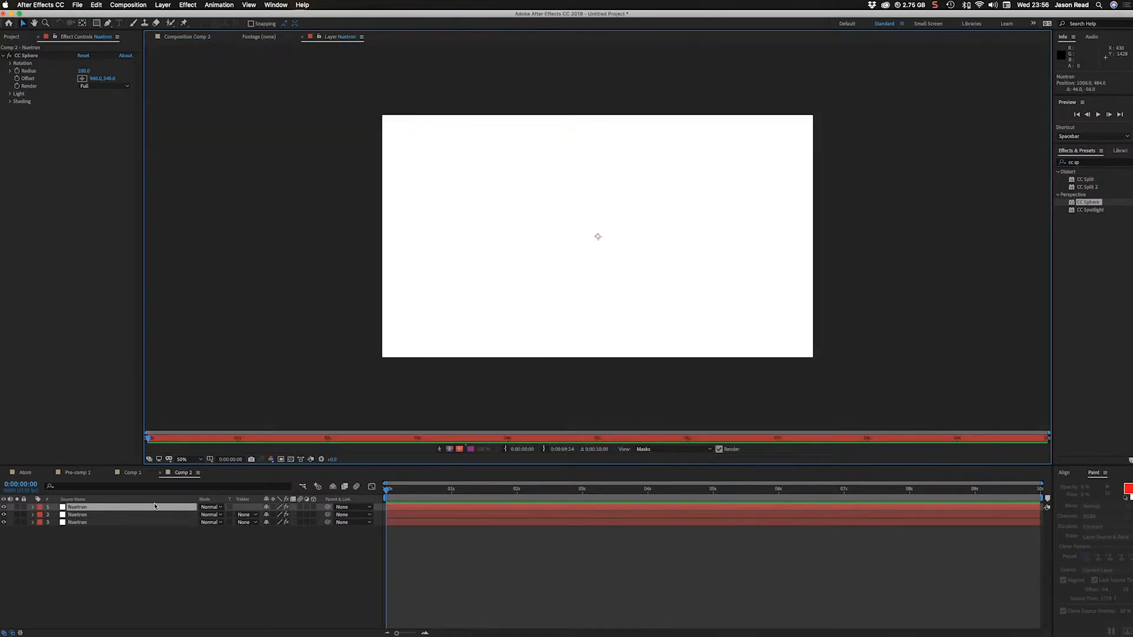
left_click(190, 36)
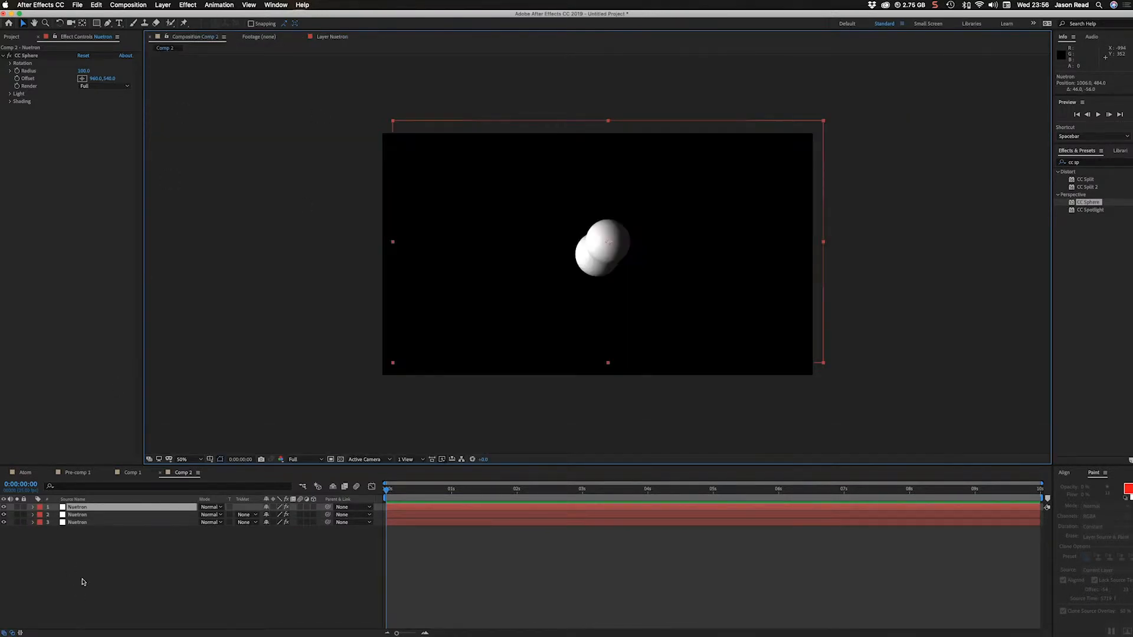
left_click(73, 507)
key("Return")
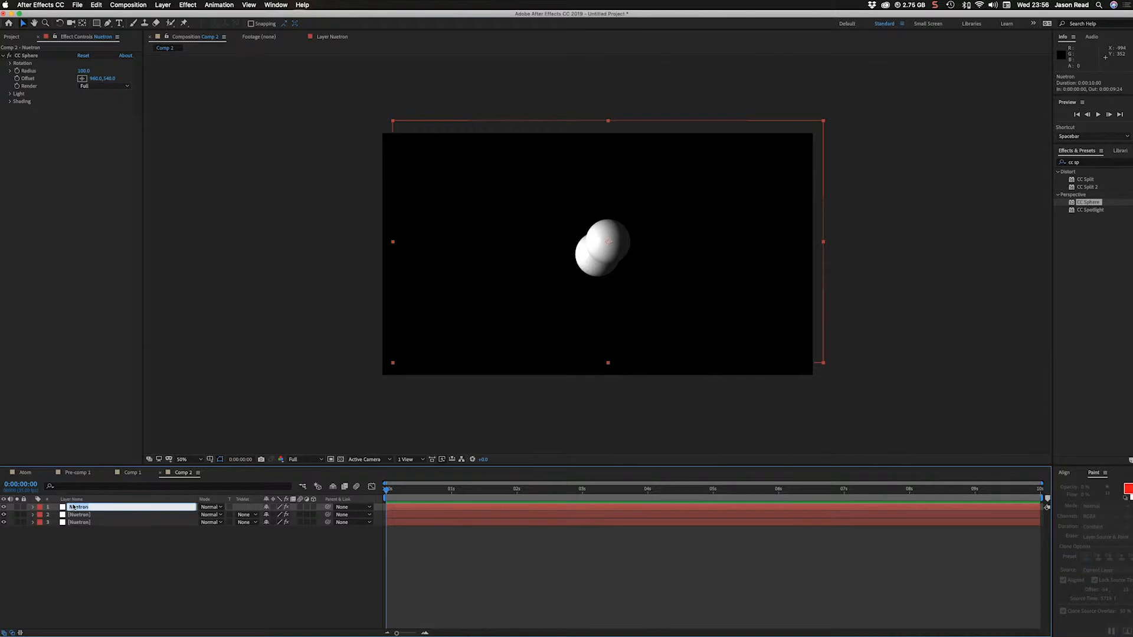
type("P")
key("Return")
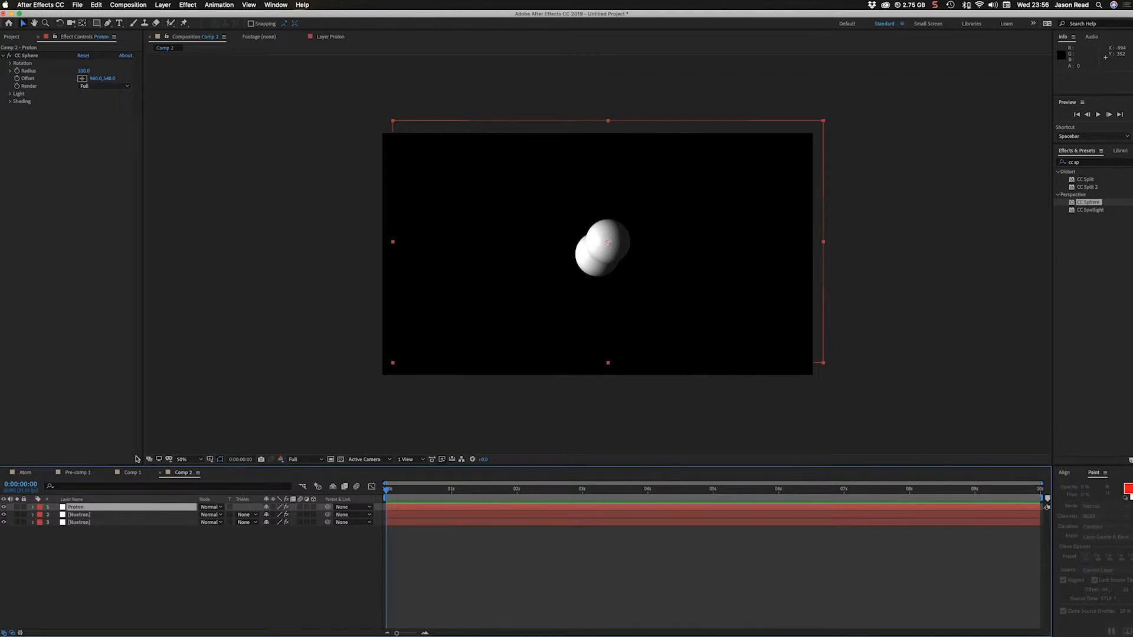
- Change the Proton layer's solid color to red, creating a new solid for this layer only
left_click(166, 5)
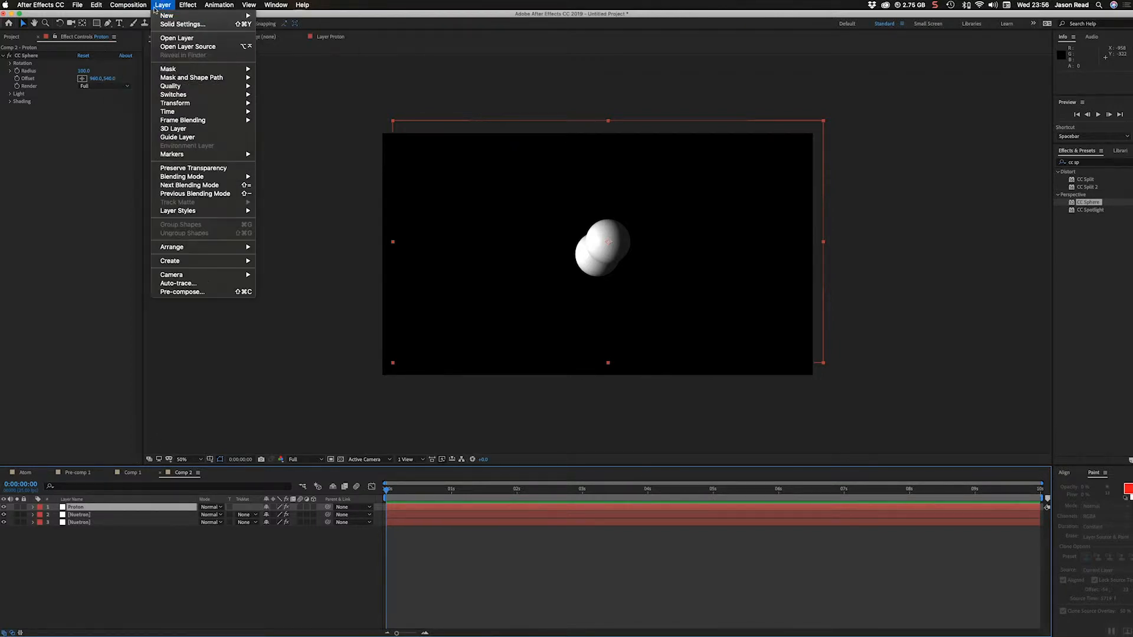
left_click(182, 24)
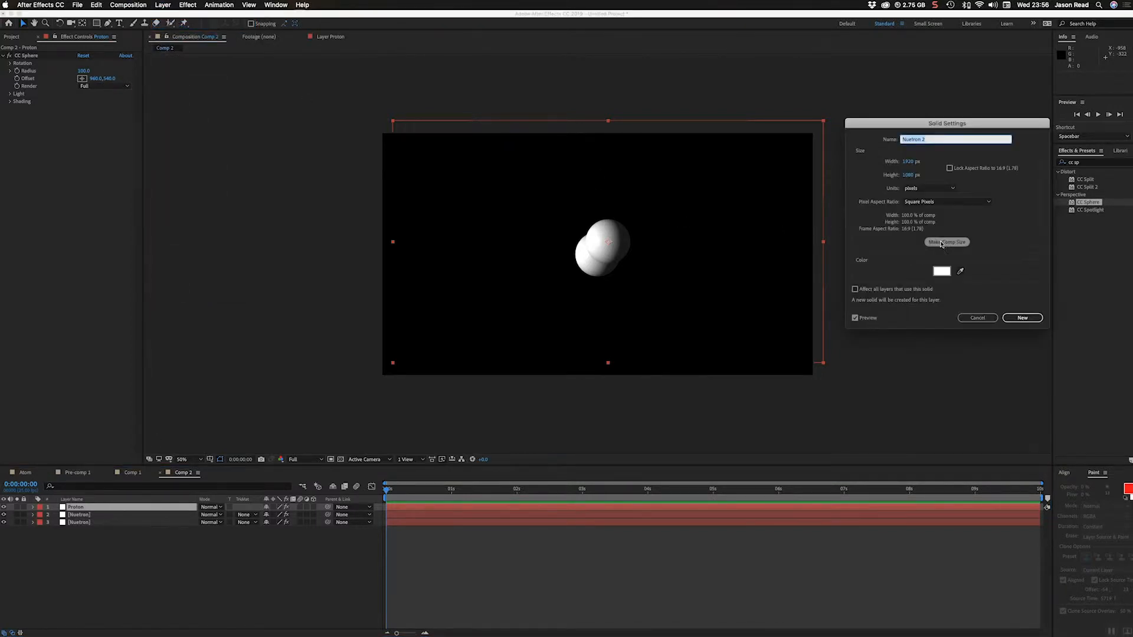
left_click(942, 271)
left_click(952, 199)
left_click_drag(959, 182, 962, 174)
left_click(1039, 163)
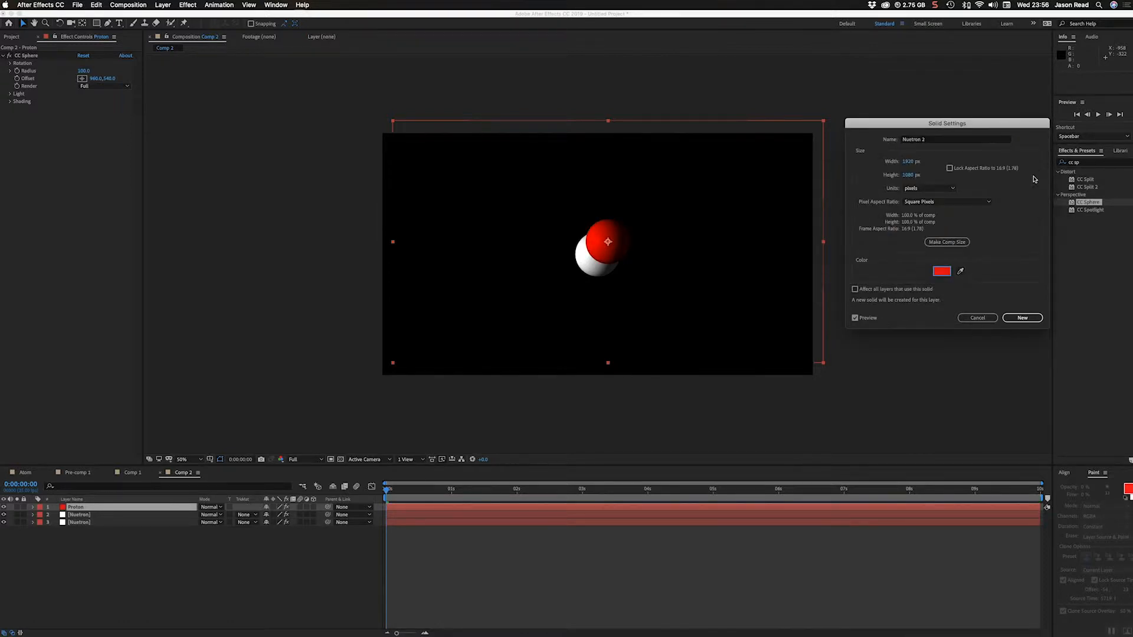
left_click(1025, 318)
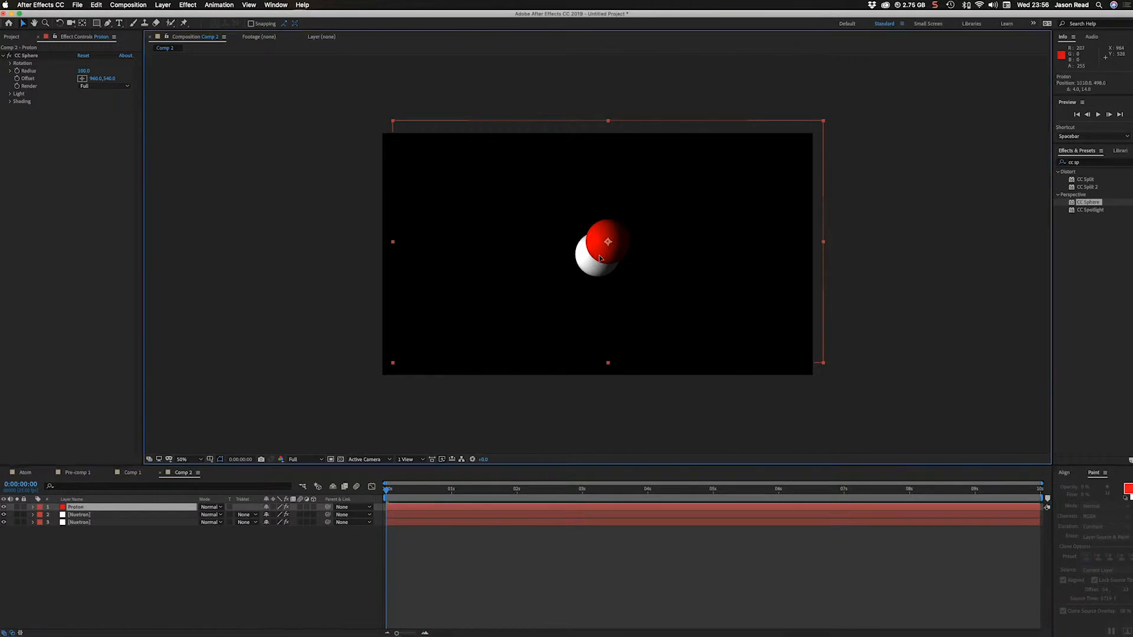
- Place the red sphere at the cluster's lower right behind the top neutron, and add a duplicate proton at the upper left
left_click_drag(585, 270, 591, 288)
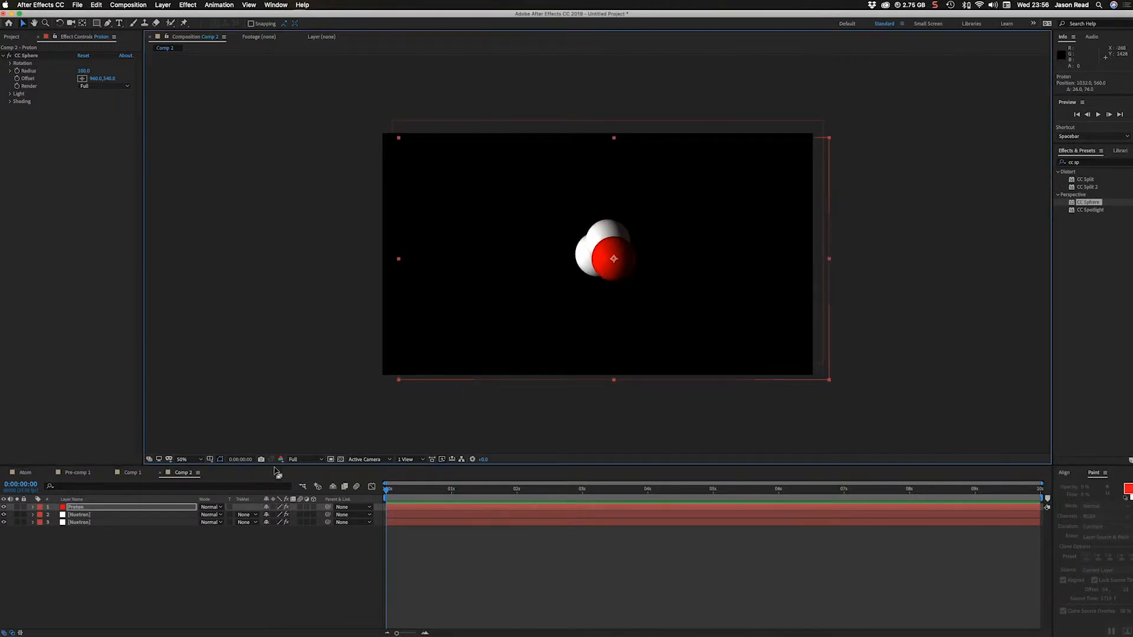
left_click_drag(175, 507, 171, 520)
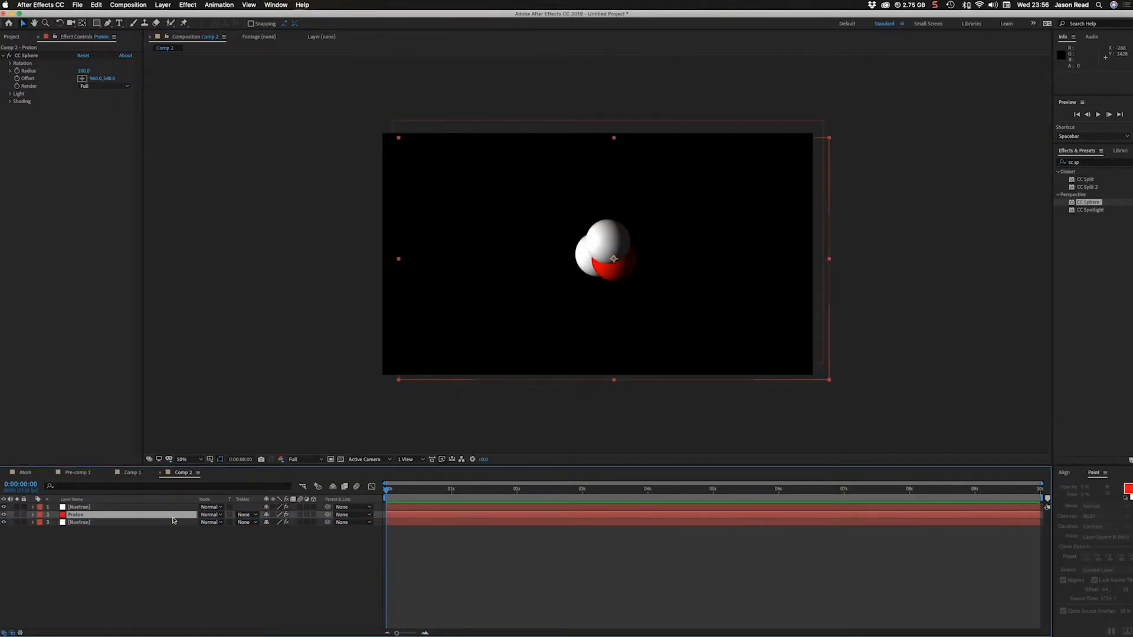
key("super+d")
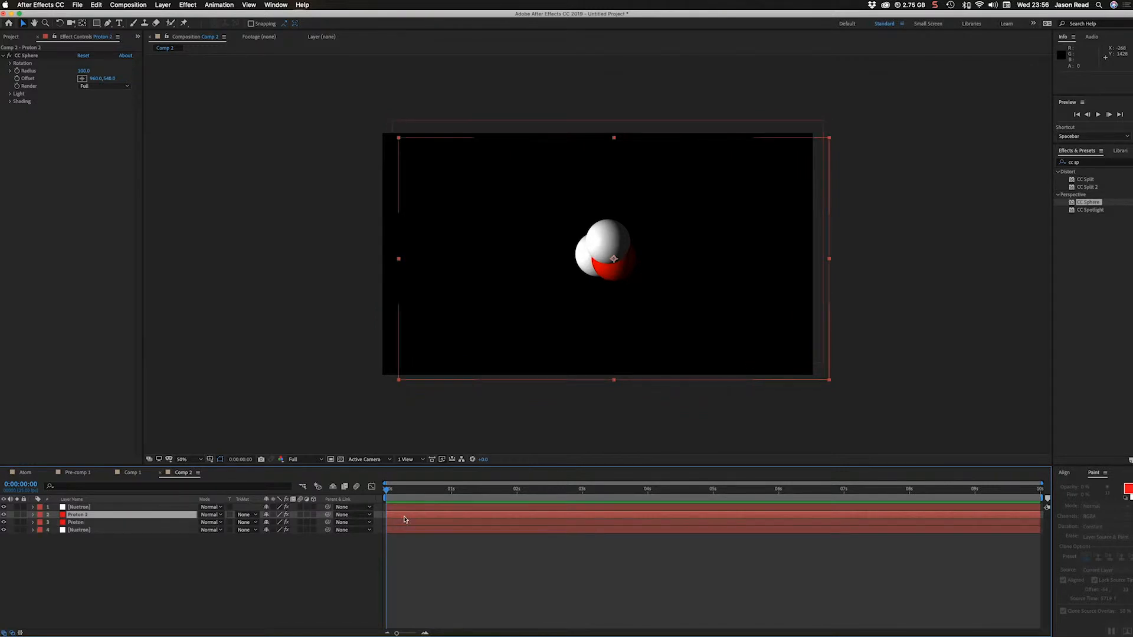
left_click_drag(589, 287, 590, 258)
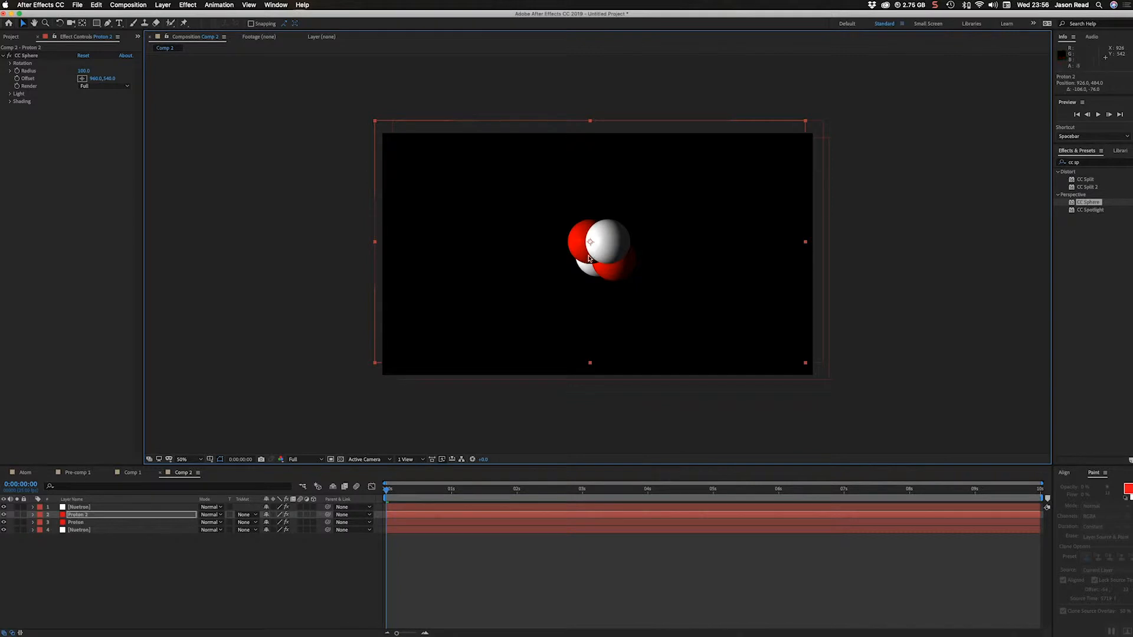
left_click(557, 586)
key("space")
key("space")
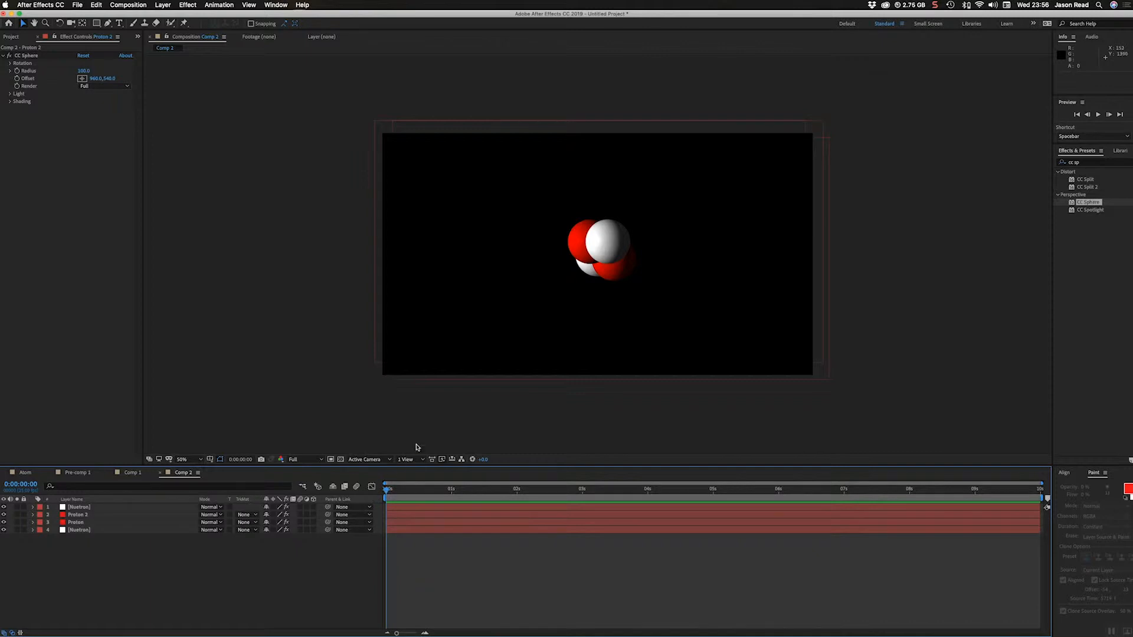
- Add the expression wiggle(25,1) to the top Nuetron layer's Position and preview the motion
left_click(418, 506)
key("p")
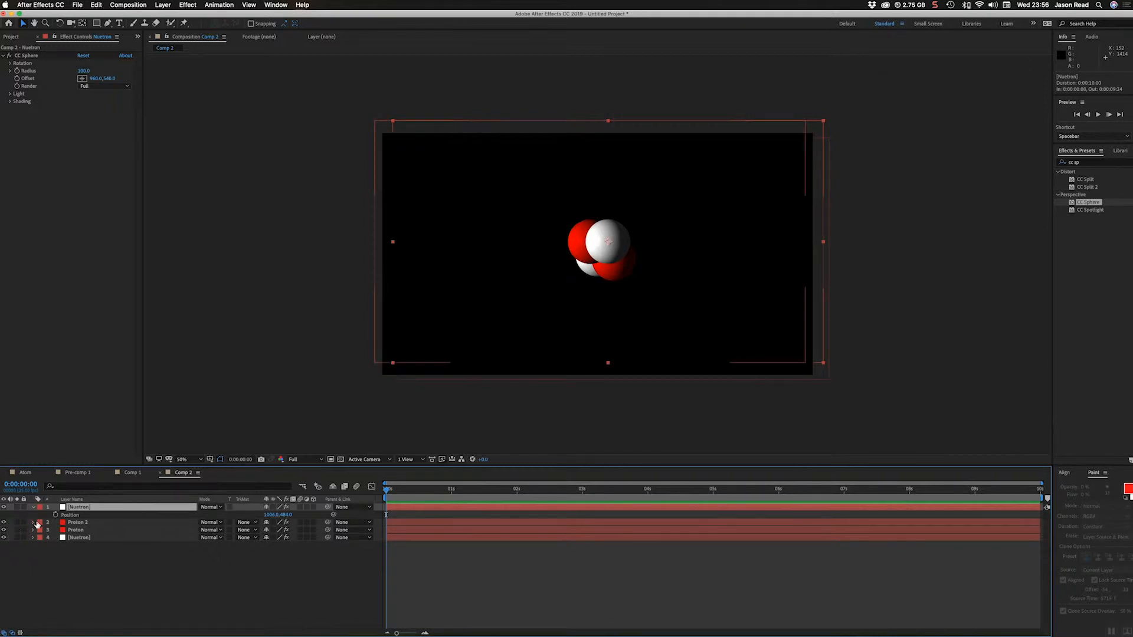
left_click(55, 516, "alt")
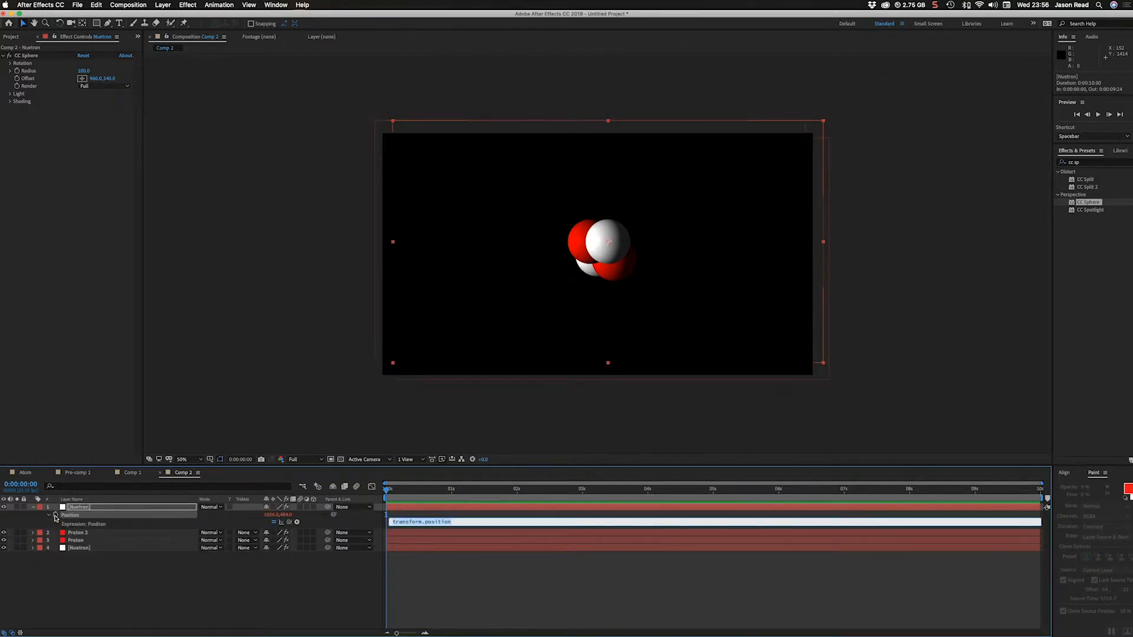
type("wiggle(25,1")
left_click(438, 569)
key("space")
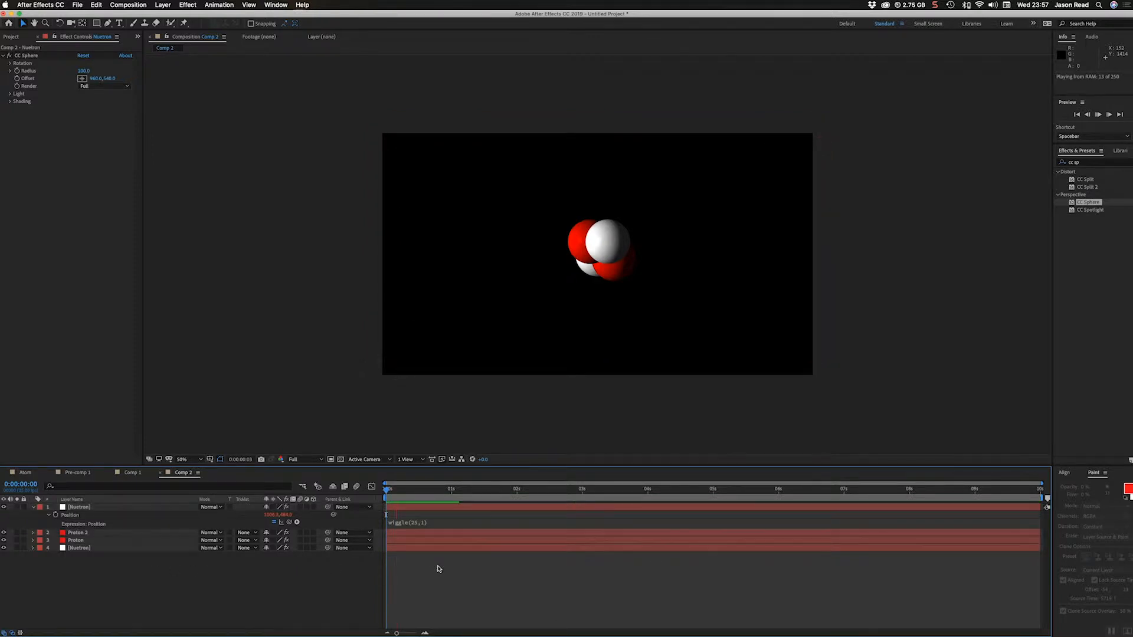
key("space")
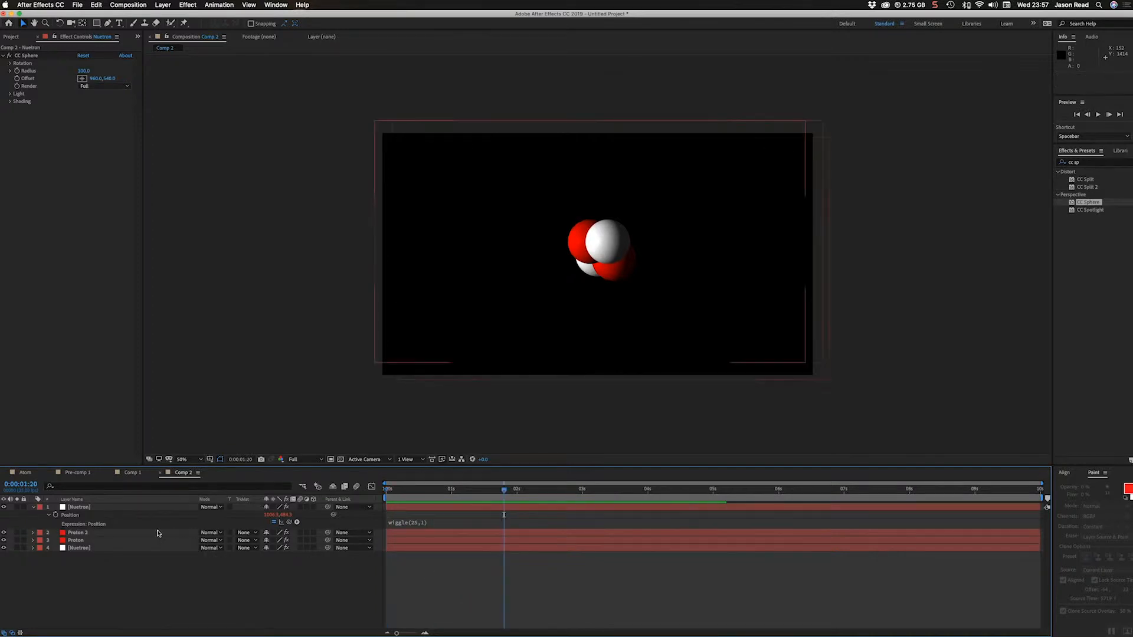
- Copy only the Position expression from the top Nuetron layer to the other three sphere layers and preview the cluster
right_click(66, 517)
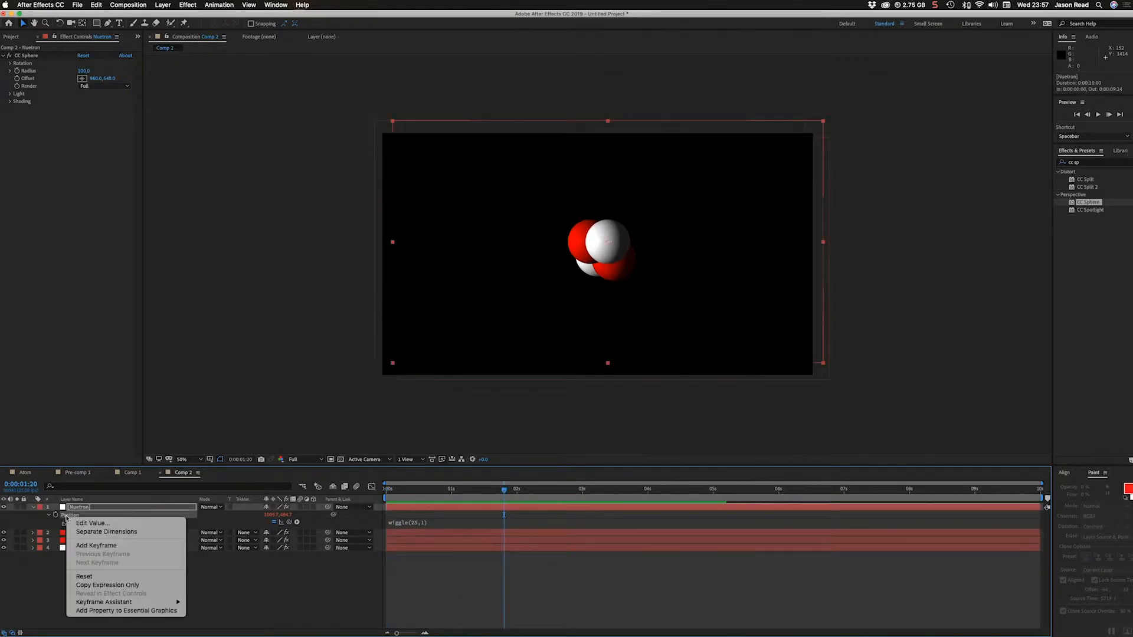
left_click(102, 584)
left_click(133, 533)
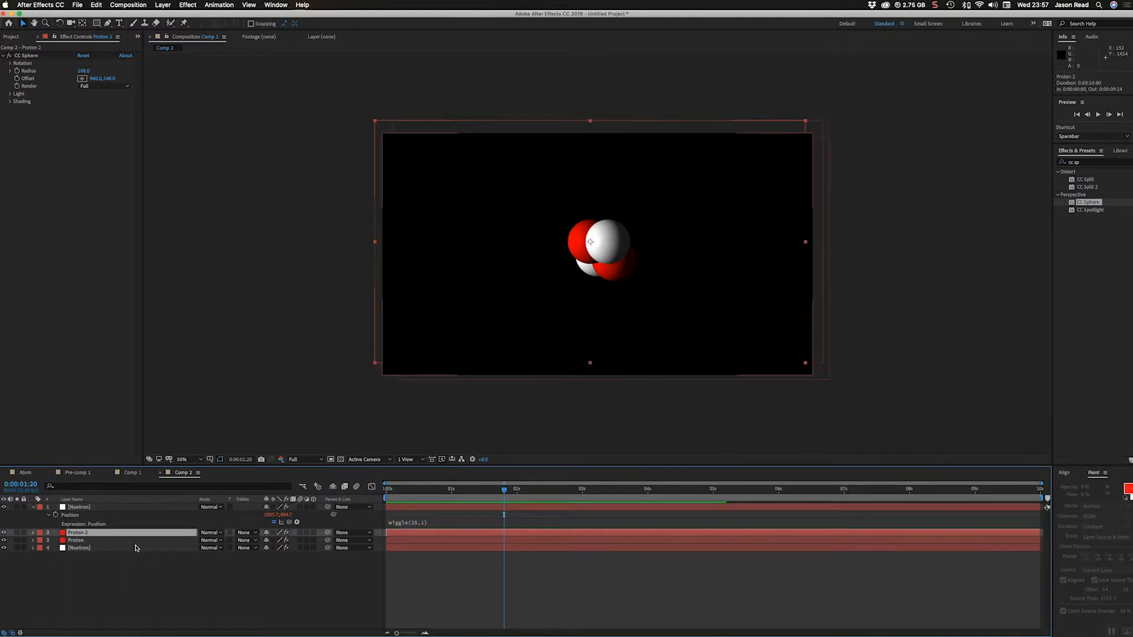
left_click(135, 548, "shift")
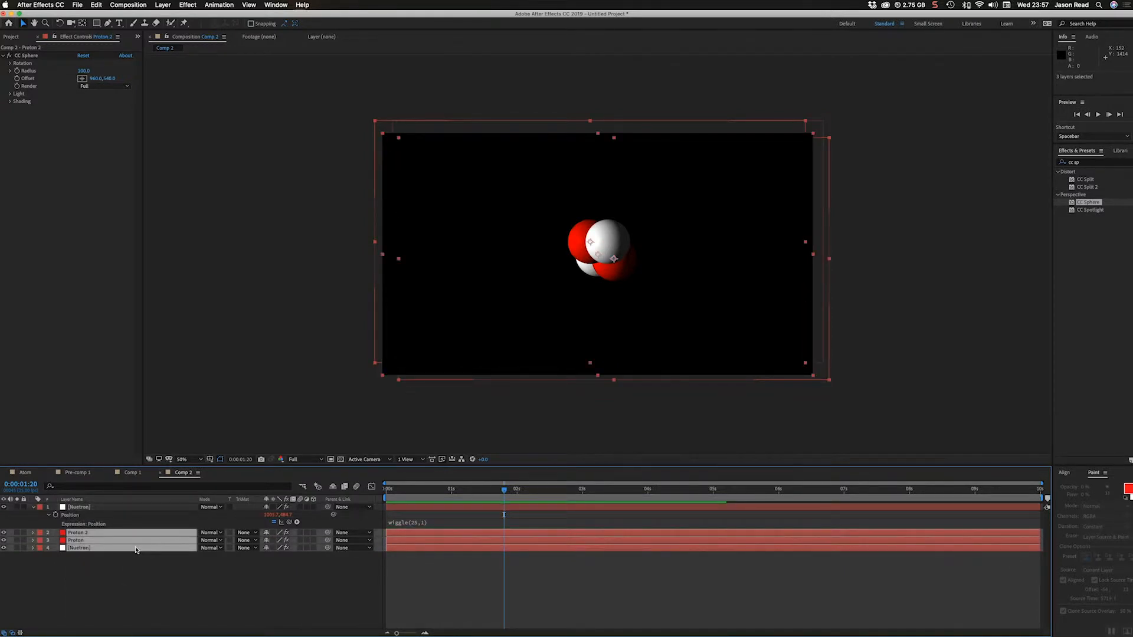
key("ctrl+v")
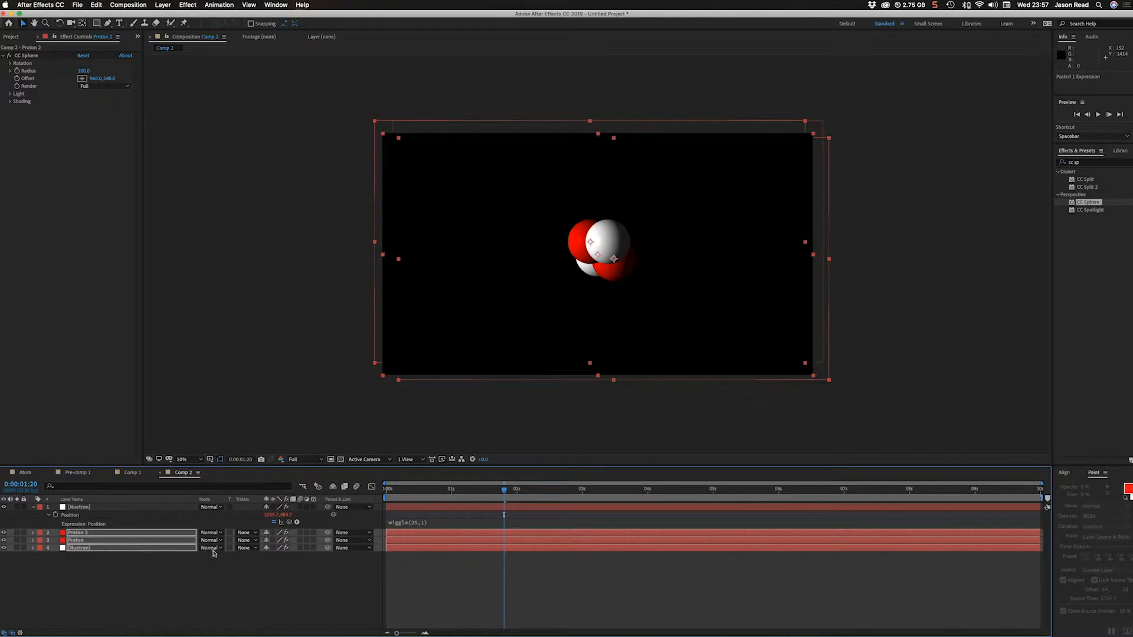
left_click(454, 574)
key("space")
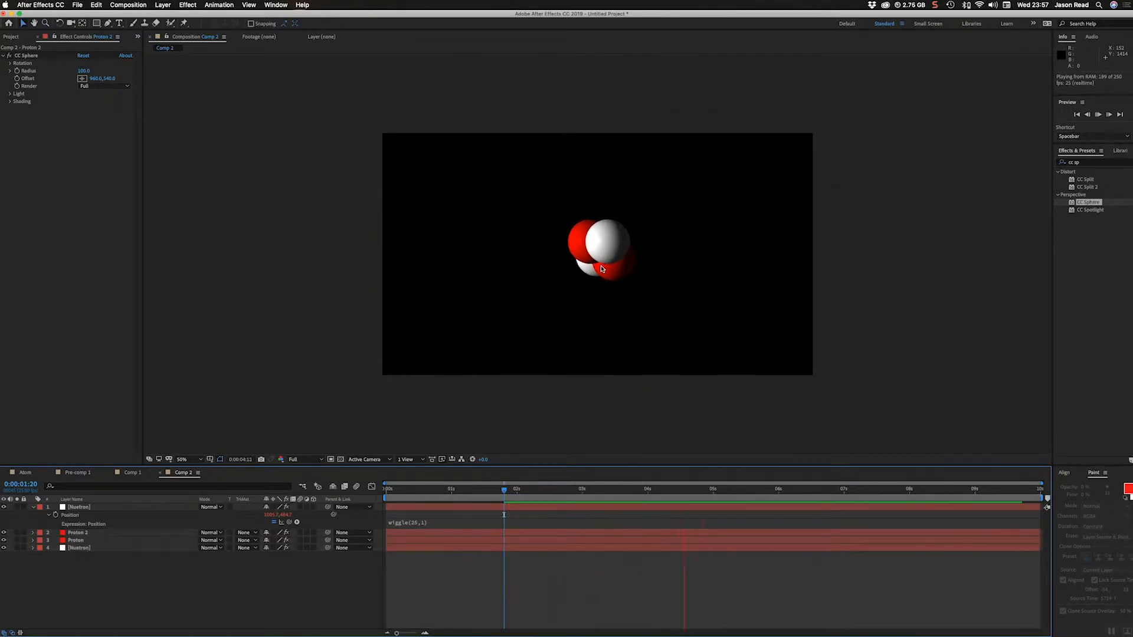
- Stop the preview, return the playhead to the first frame, and create a light blue solid named Electron
key("space")
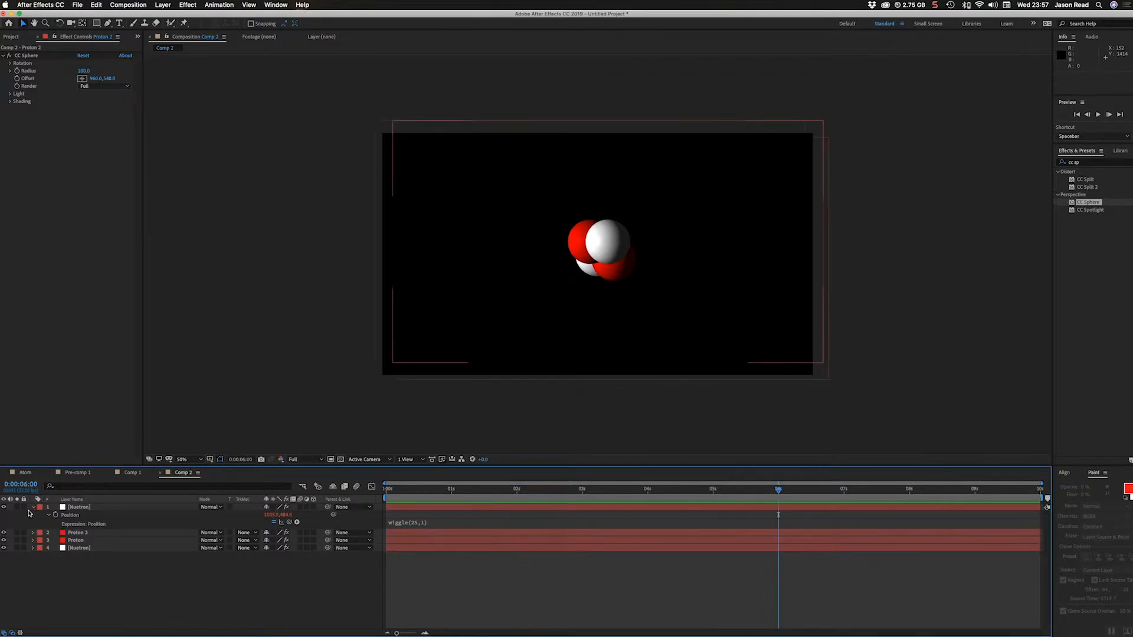
left_click(34, 508)
left_click_drag(390, 491, 376, 496)
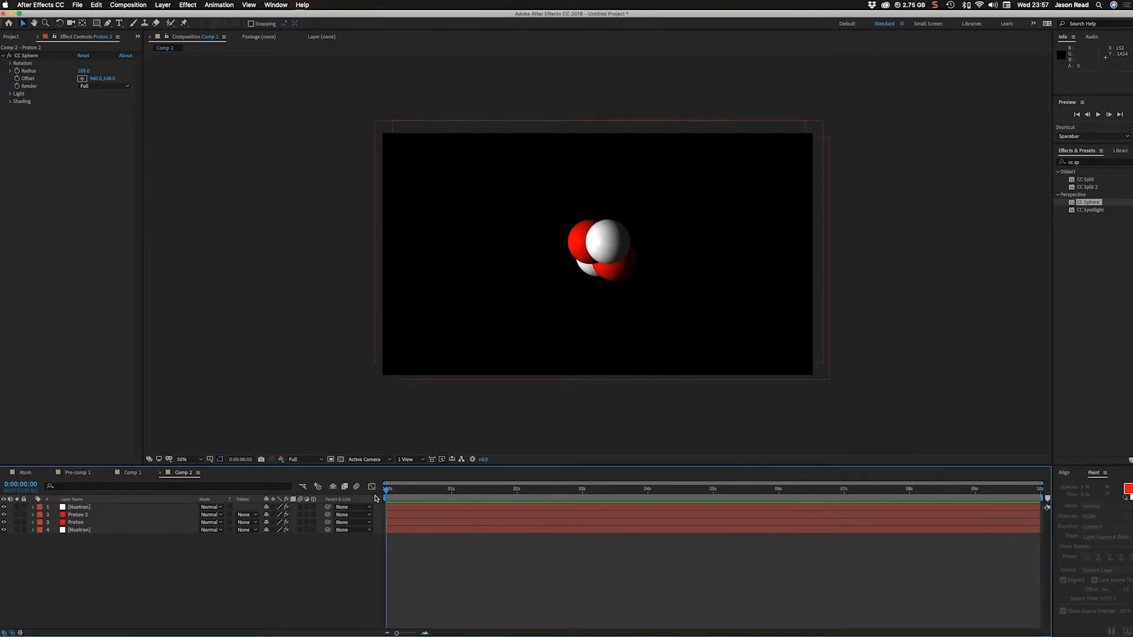
left_click(167, 5)
mouse_move(167, 16)
left_click(287, 27)
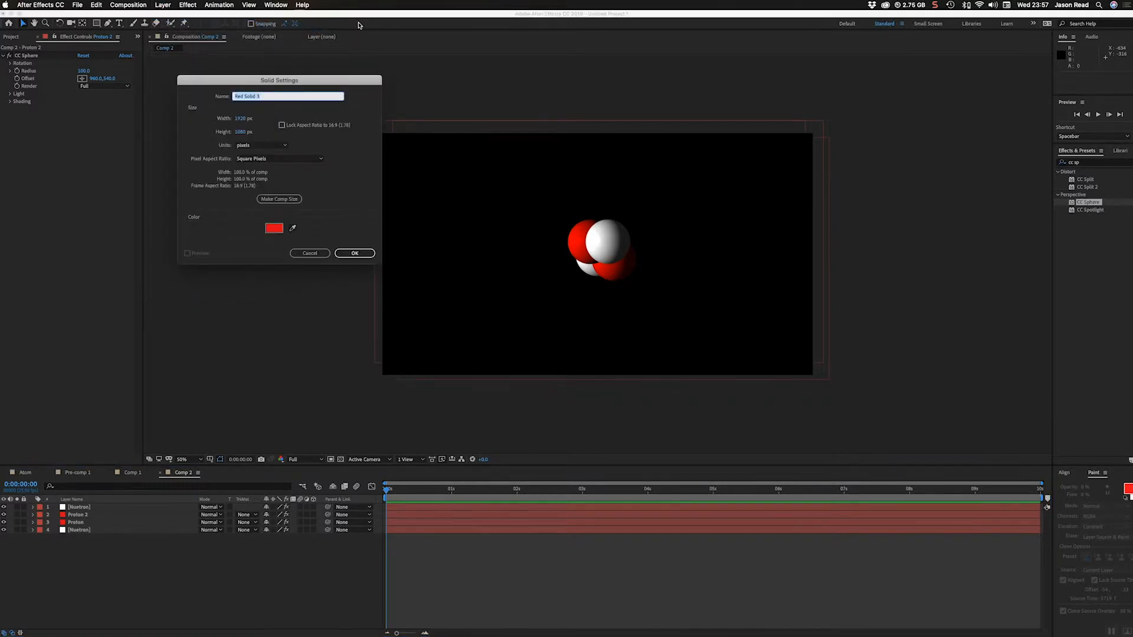
type("Electron")
left_click(274, 227)
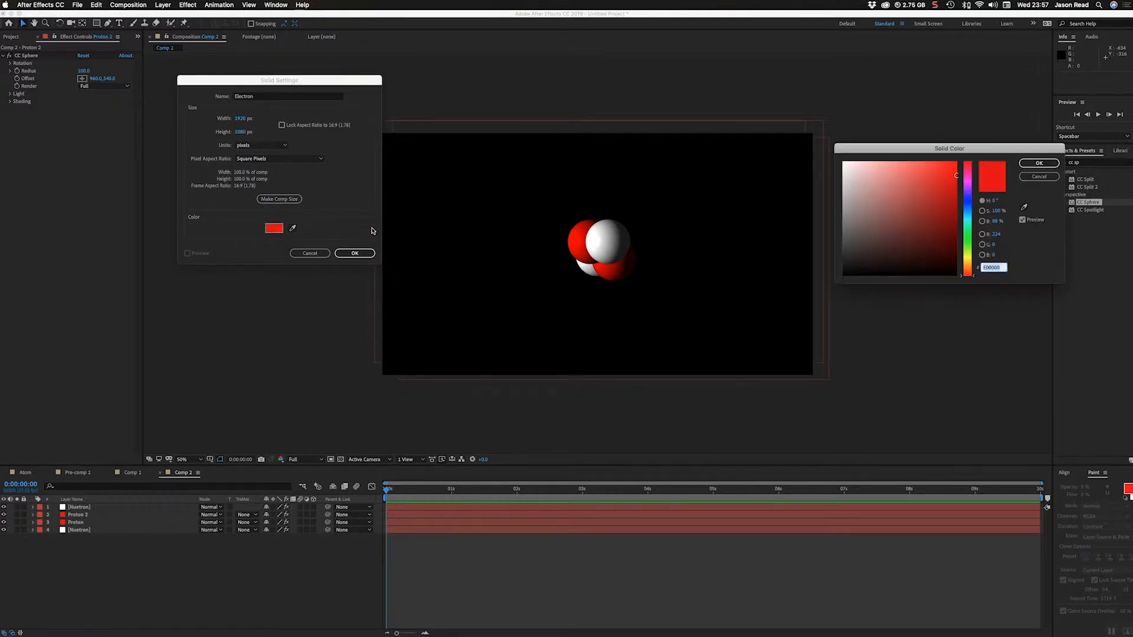
left_click(968, 221)
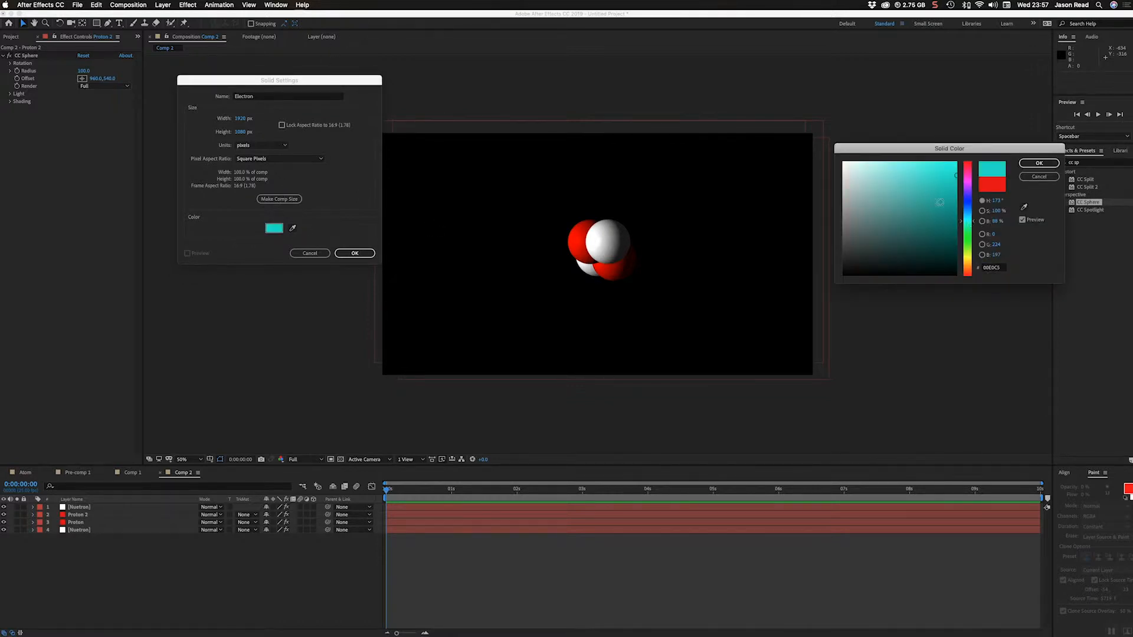
left_click(967, 217)
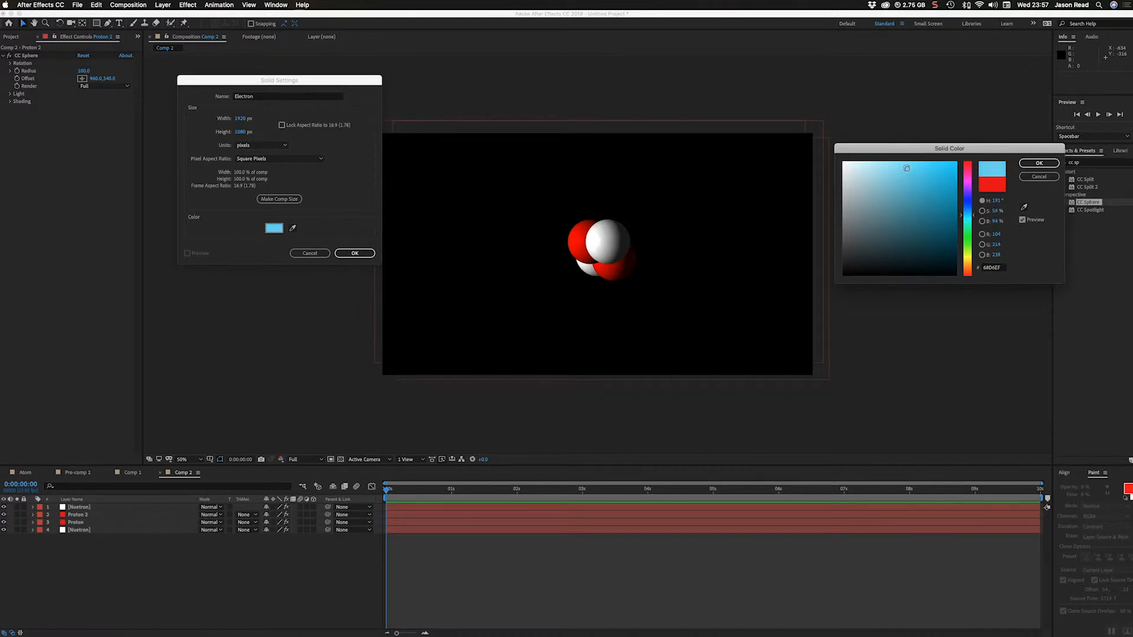
left_click(1043, 164)
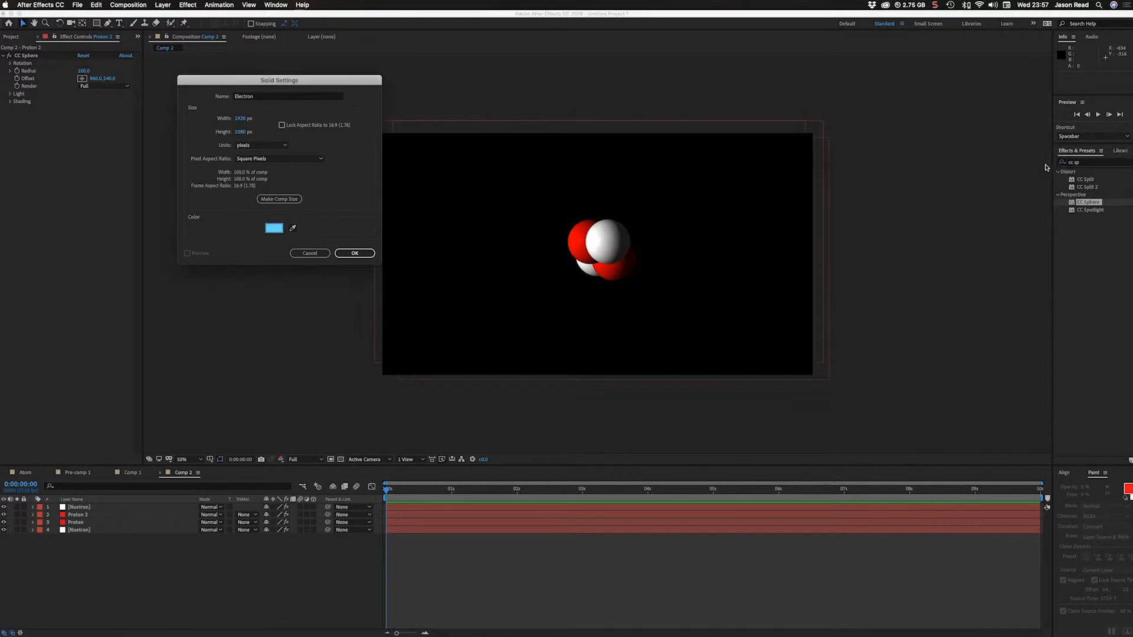
left_click(354, 254)
- Apply CC Sphere to the Electron layer and set the sphere's radius to 40
left_click_drag(1085, 202, 573, 511)
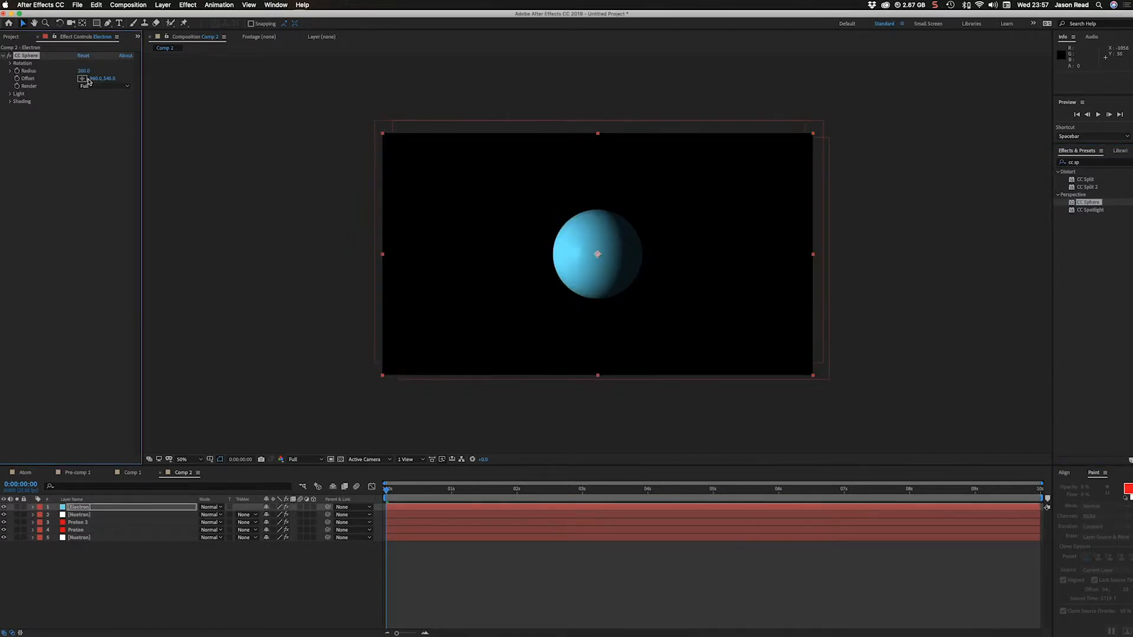
left_click_drag(86, 72, 20, 79)
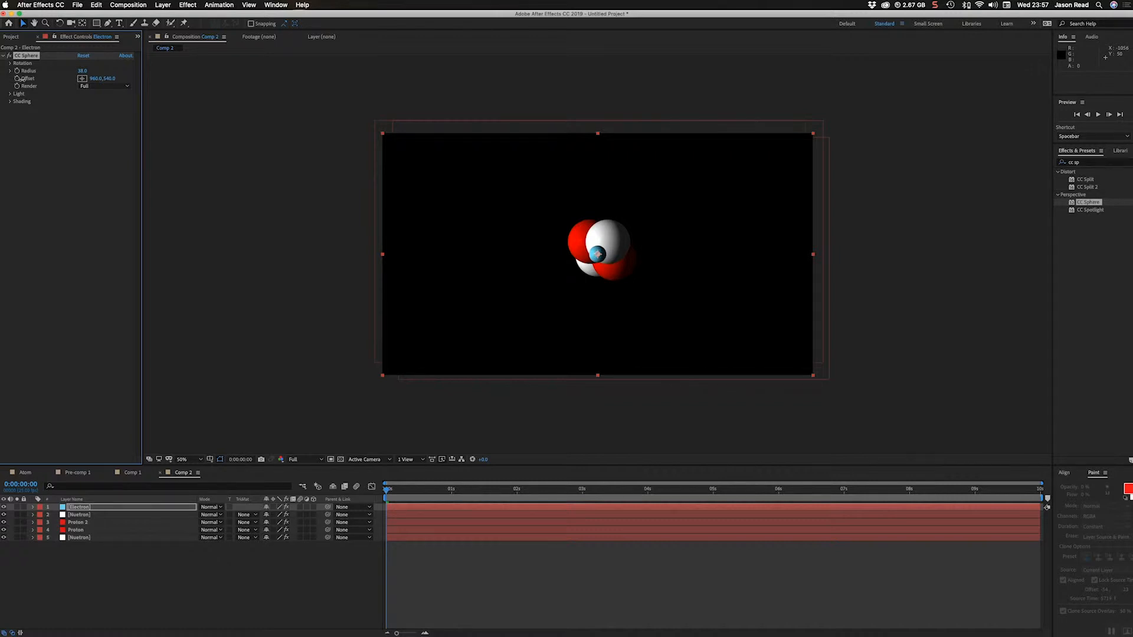
left_click_drag(21, 78, 23, 78)
- Duplicate the Electron layer and show the Position values of both copies
key("p")
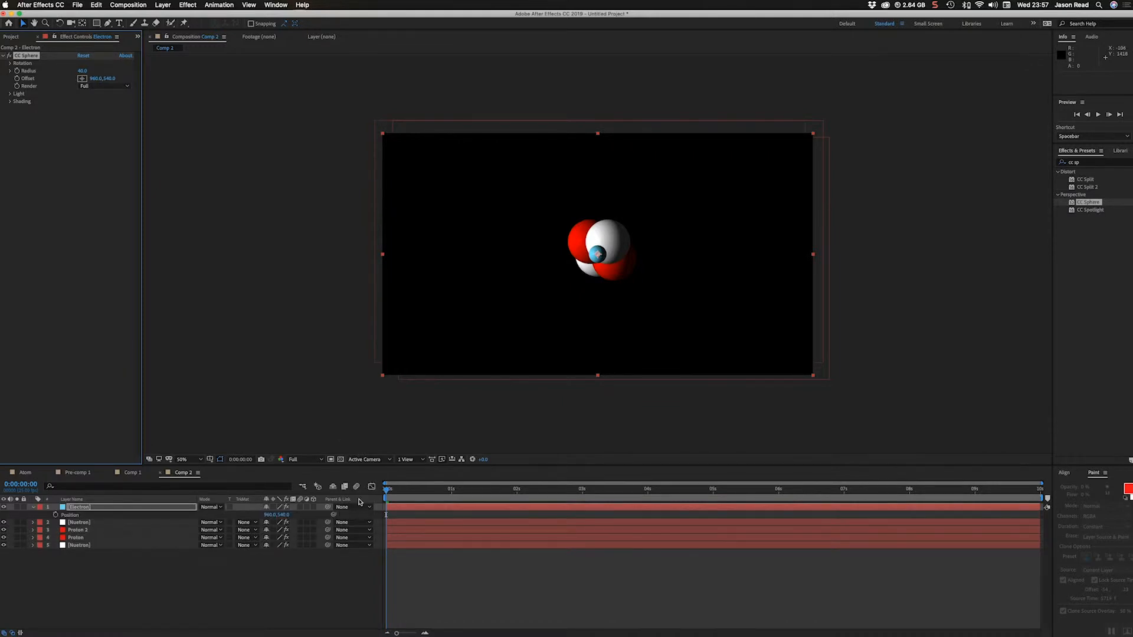
left_click(269, 516)
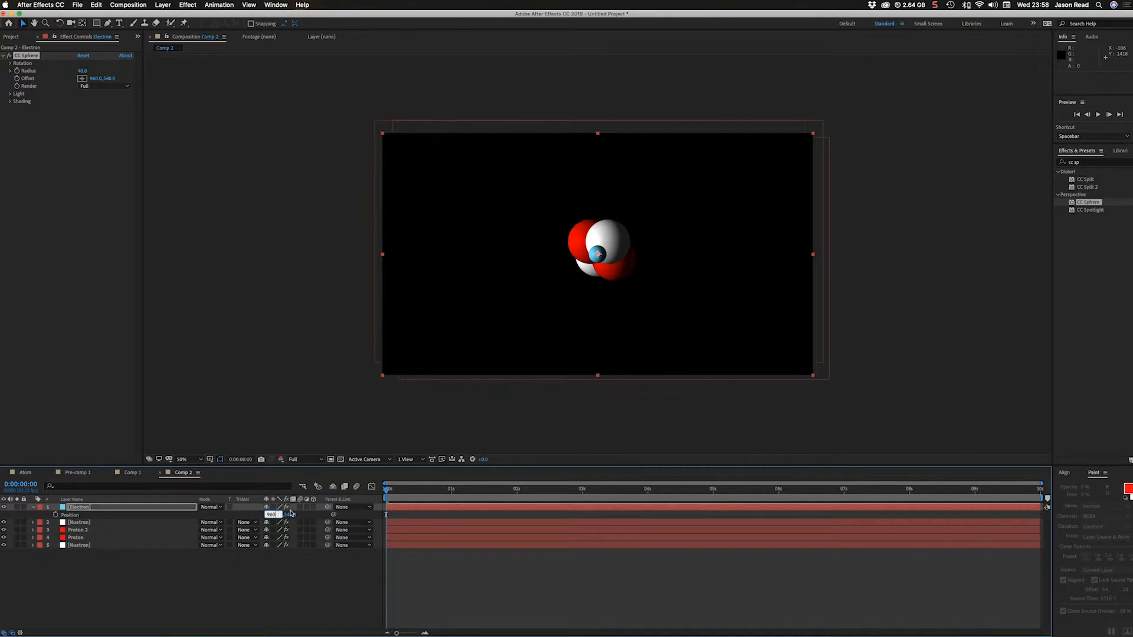
left_click(297, 561)
left_click(154, 509)
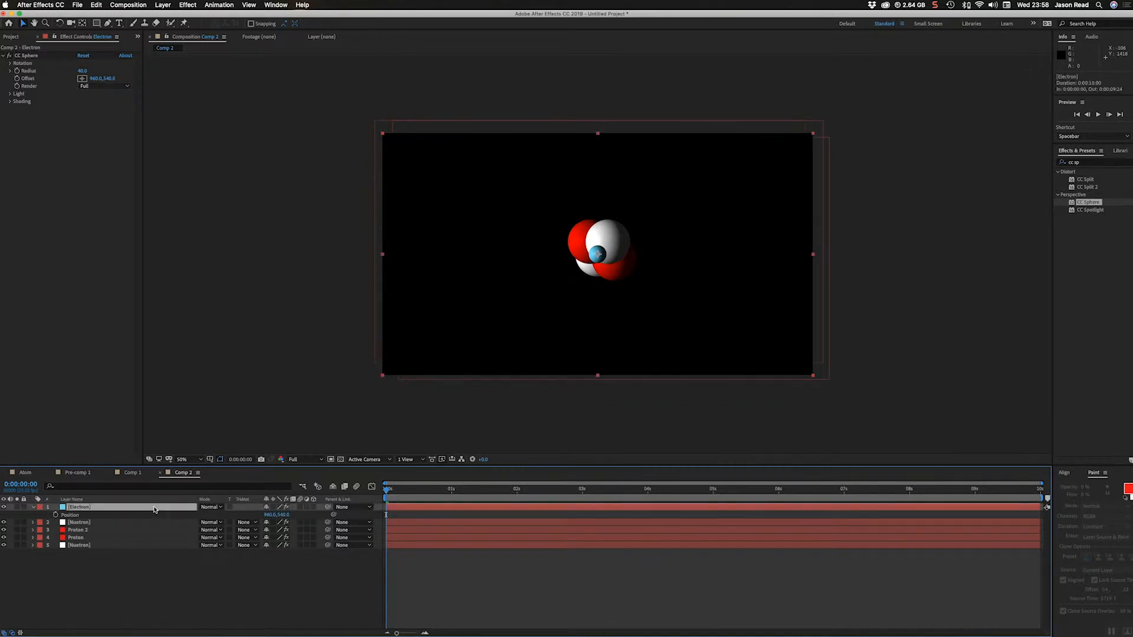
key("super+d")
key("p")
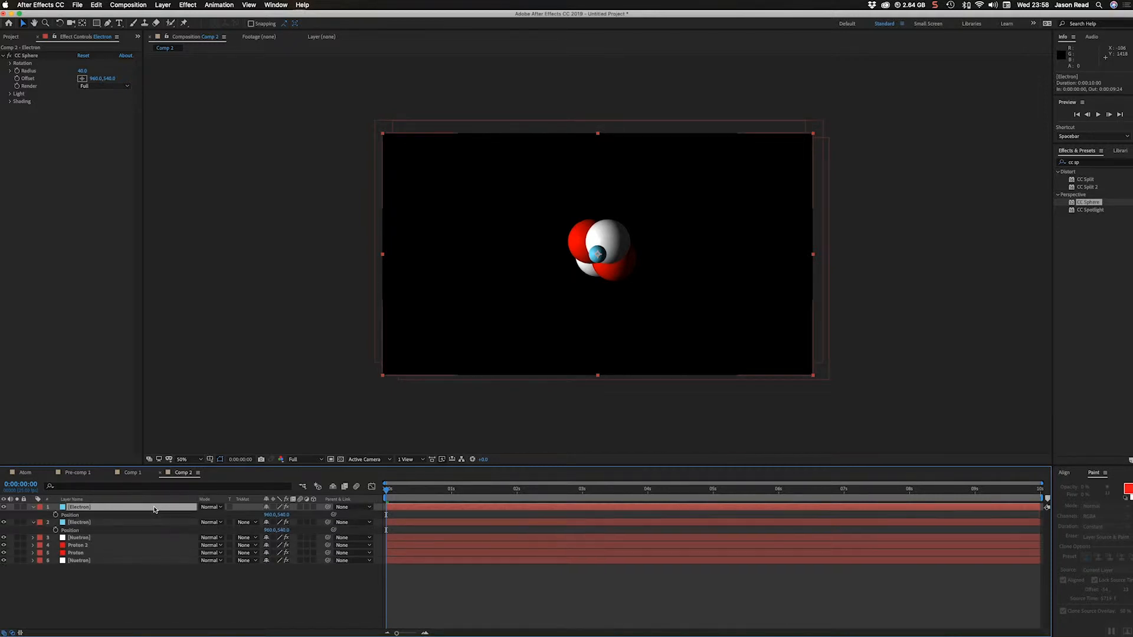
- Offset the electrons 700 px to either side of the nucleus, with X position 1660 for the lower layer and 260 for the top layer
left_click(275, 531)
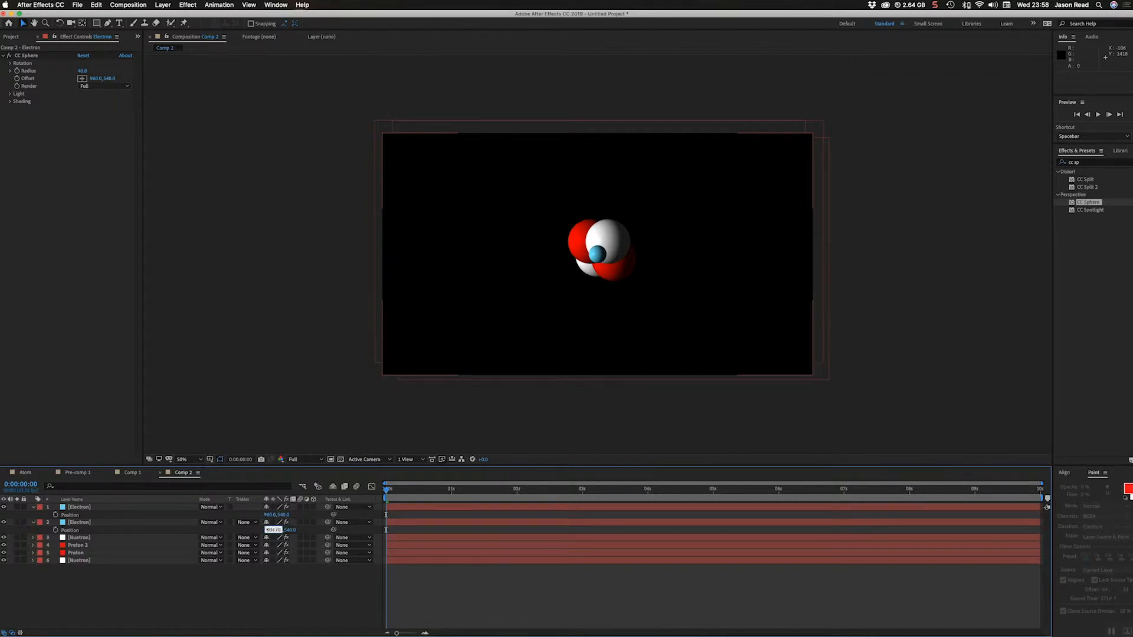
key("Return")
left_click(427, 508)
left_click(271, 515)
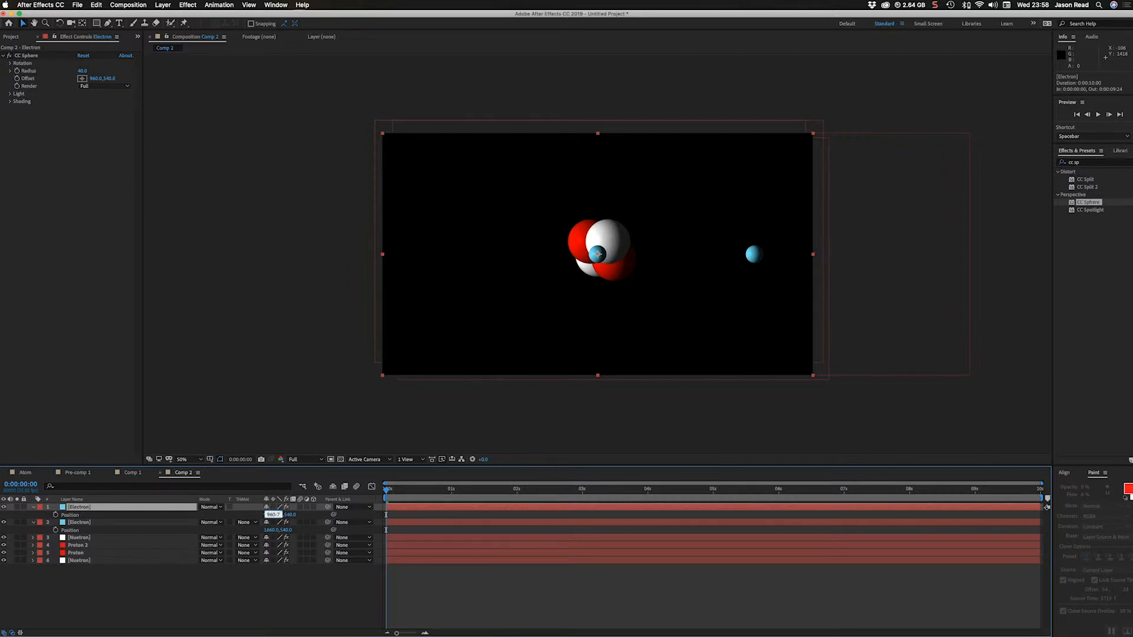
type("00")
left_click(326, 597)
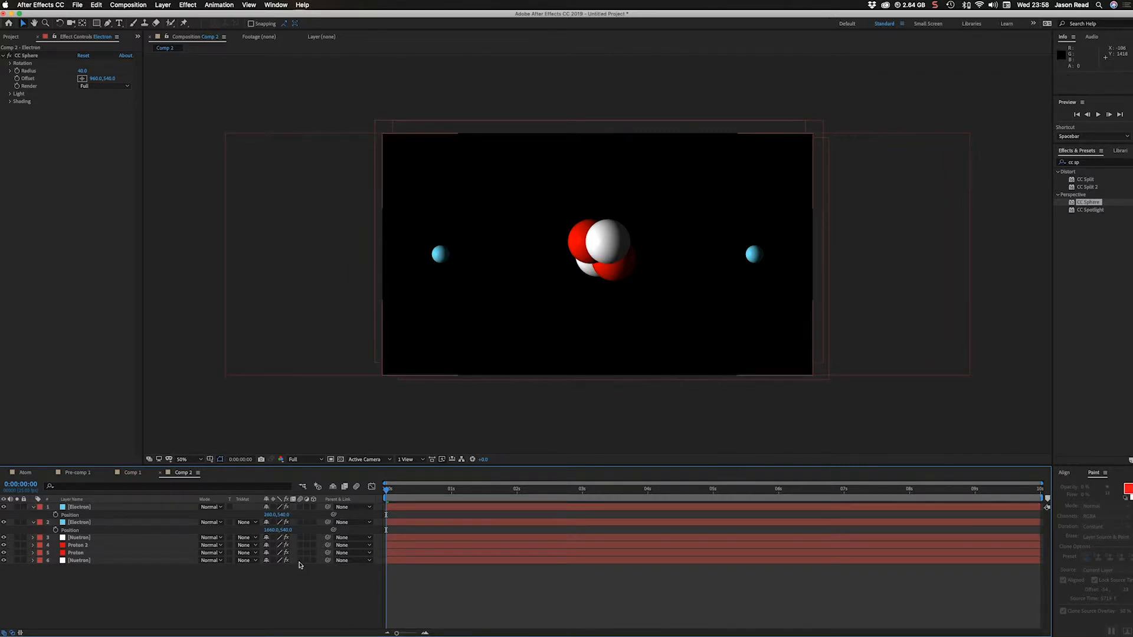
- Collapse the properties of both Electron layers and make the two layers 3D
left_click(120, 509)
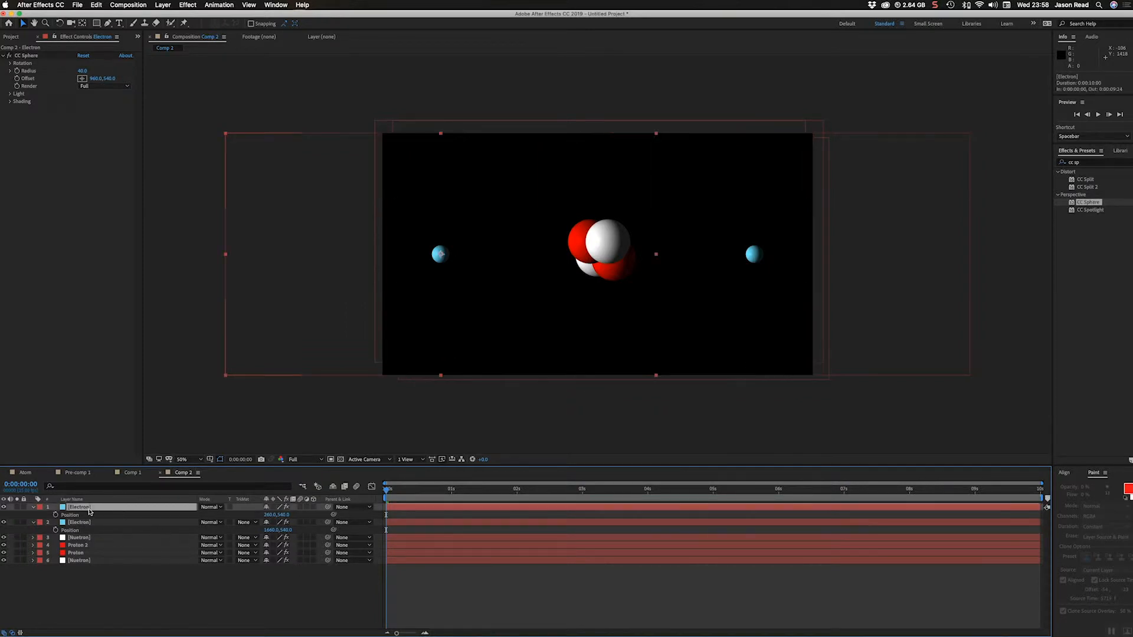
left_click(33, 509)
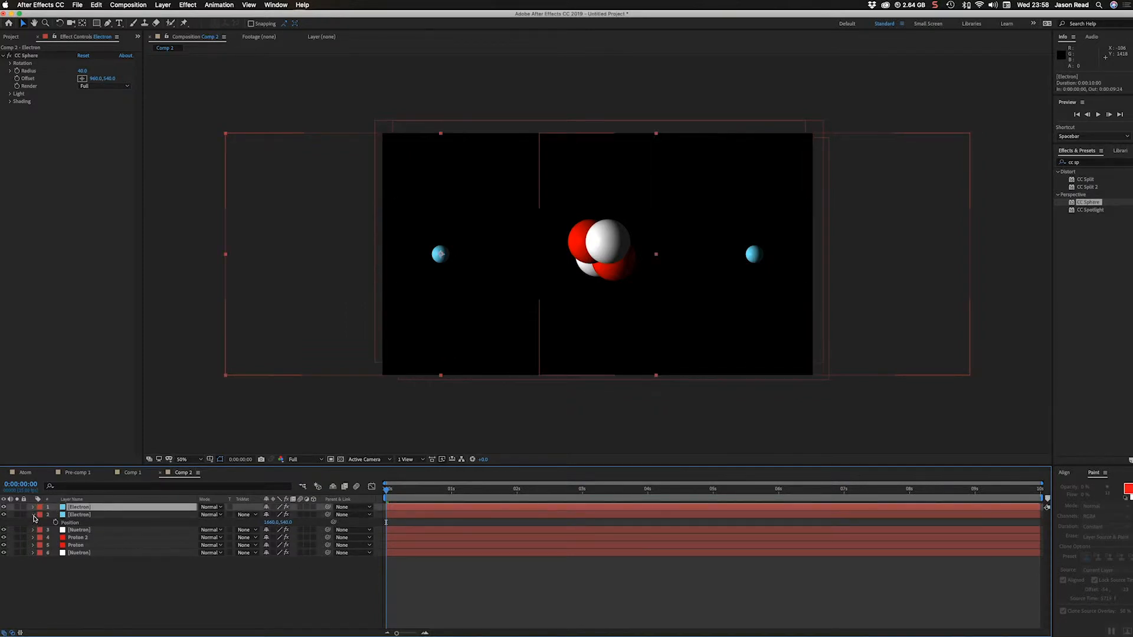
left_click(33, 516)
left_click(314, 515)
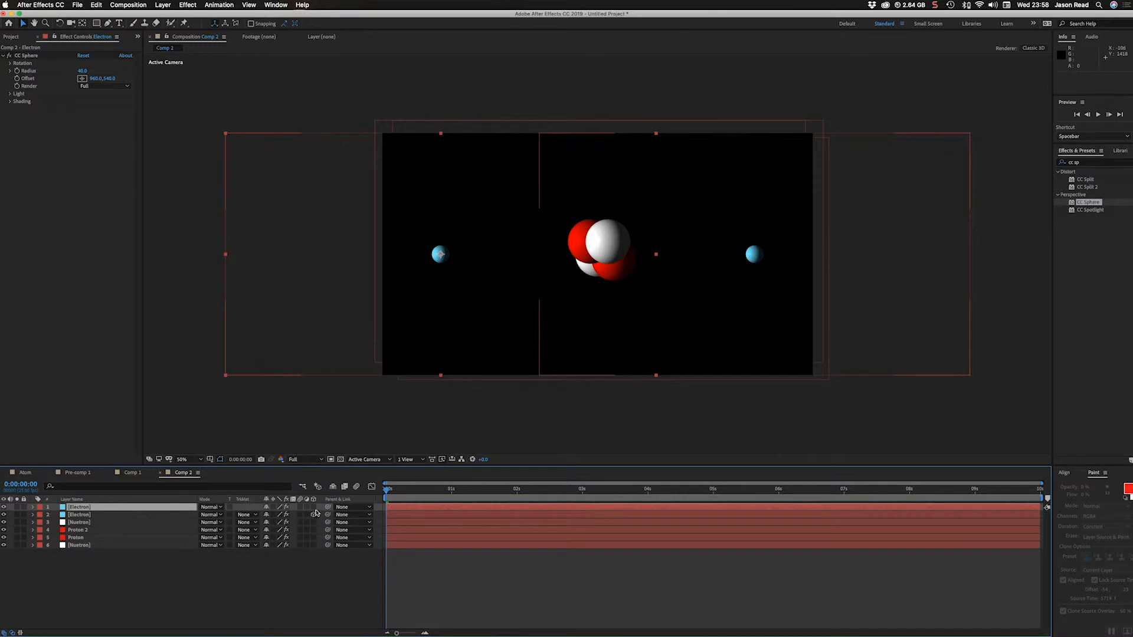
left_click(314, 507)
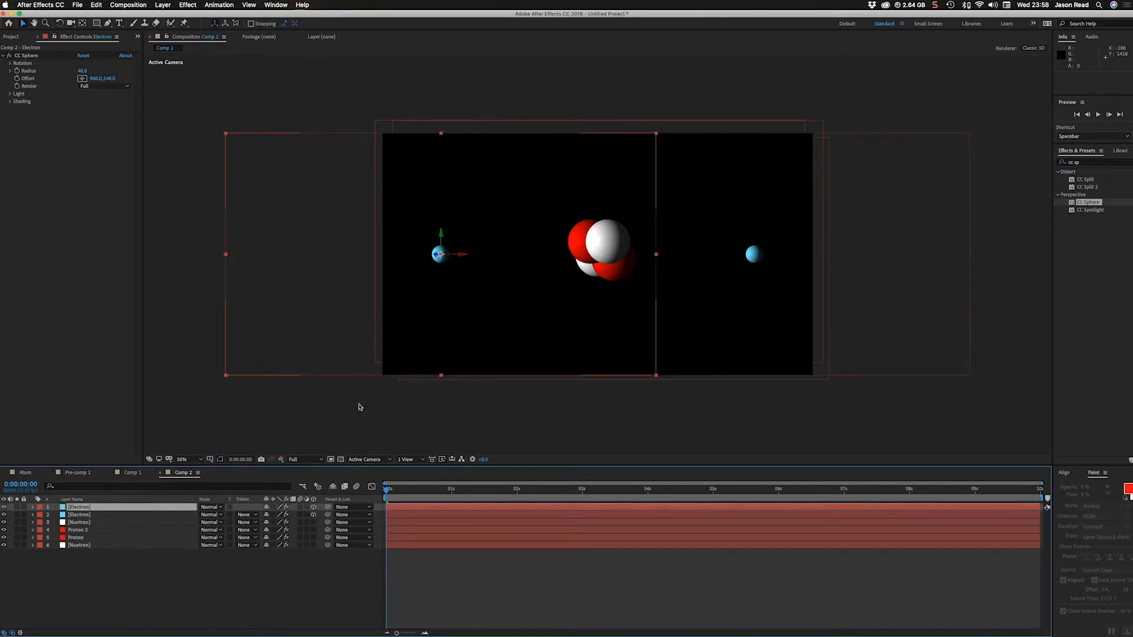
- Create a null object and parent both Electron layers to it
left_click(170, 7)
mouse_move(171, 17)
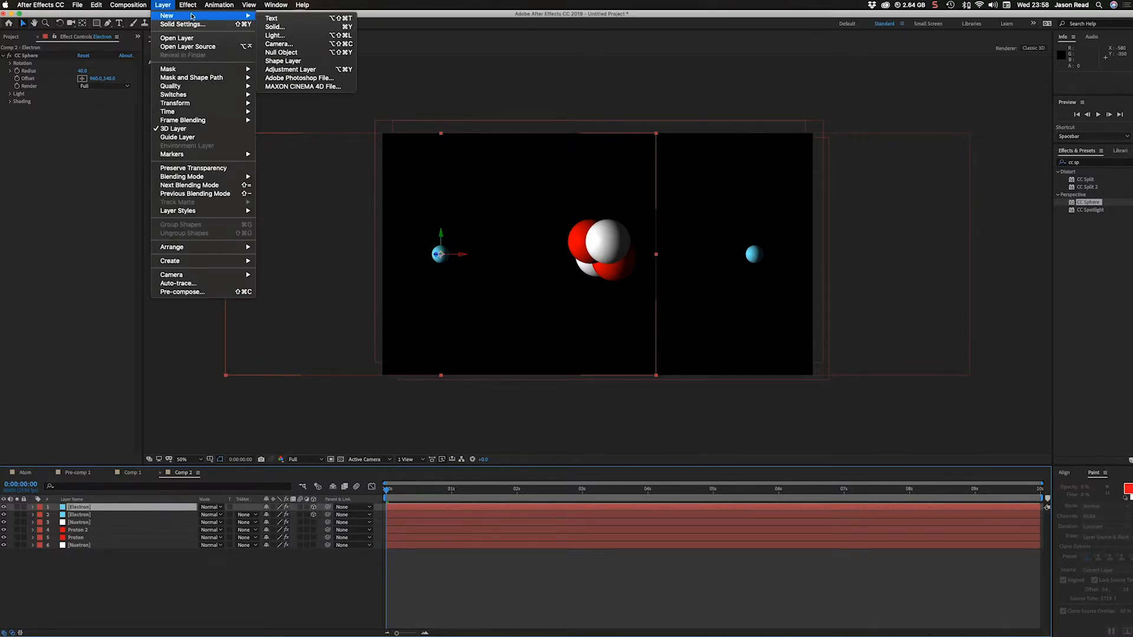
left_click(282, 52)
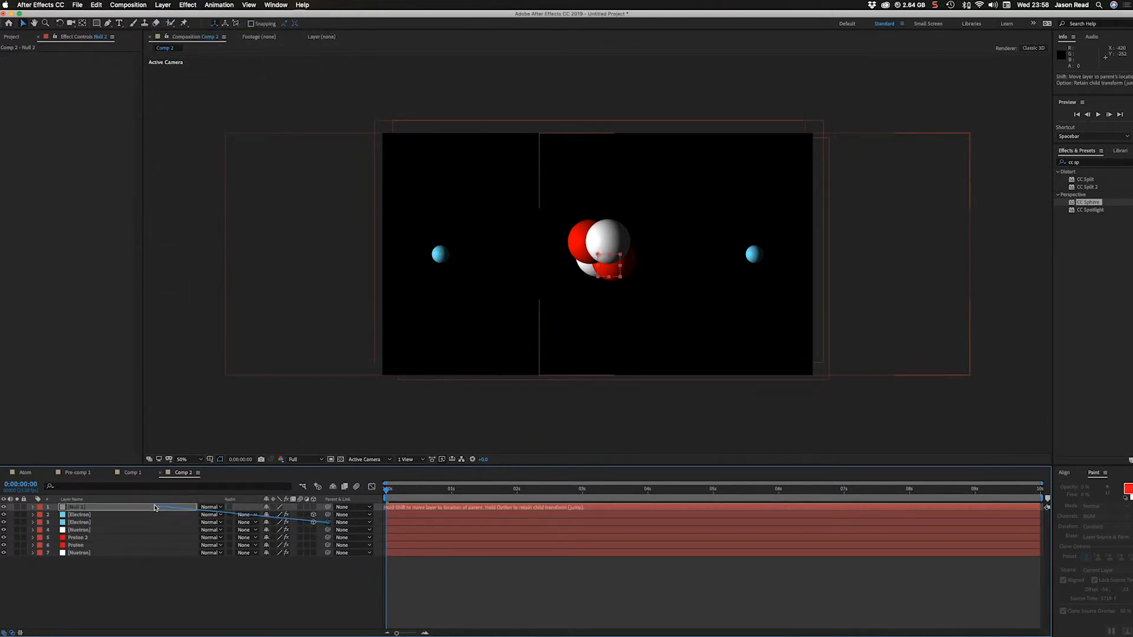
left_click_drag(330, 525, 170, 510)
- Make the null a 3D layer and tilt the electrons by setting its Z orientation to 10°
key("r")
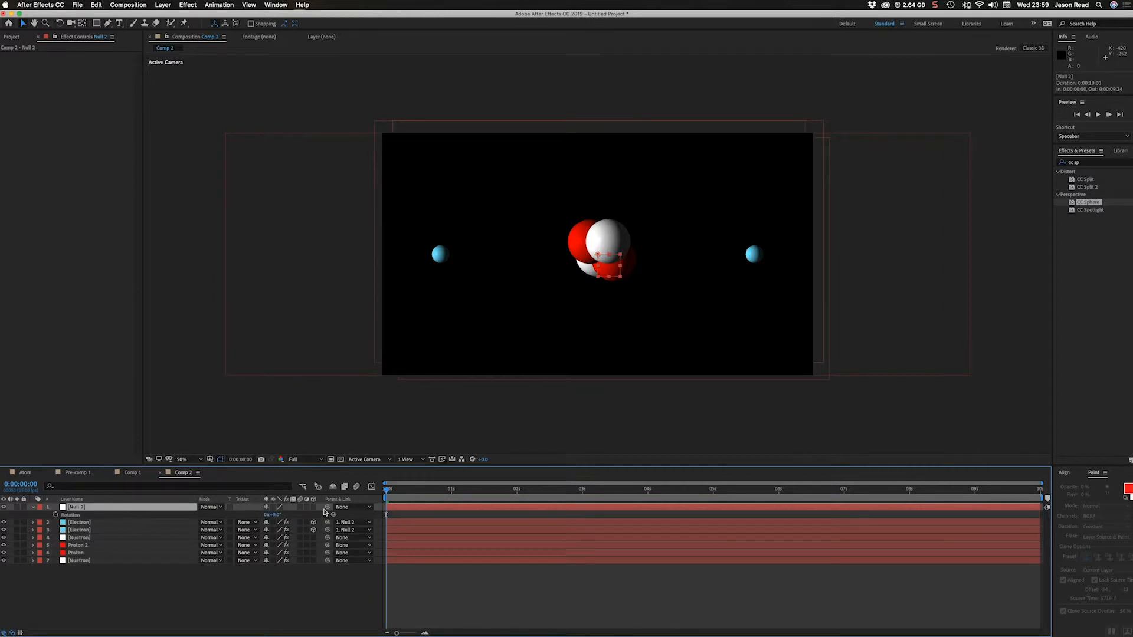
left_click(314, 507)
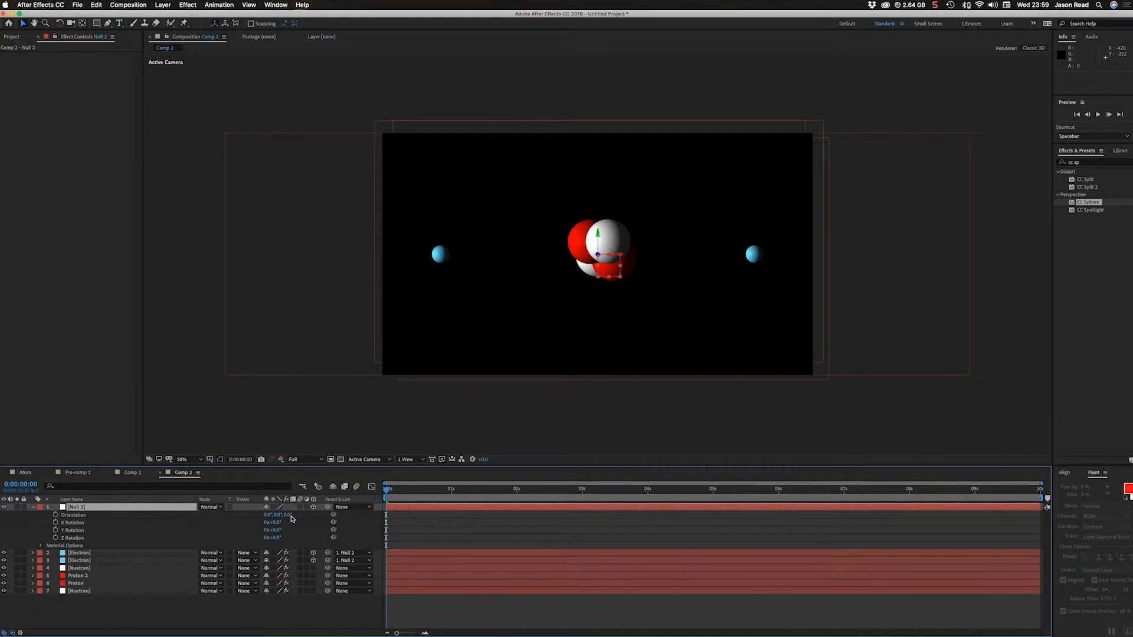
left_click_drag(290, 515, 288, 515)
left_click(289, 515)
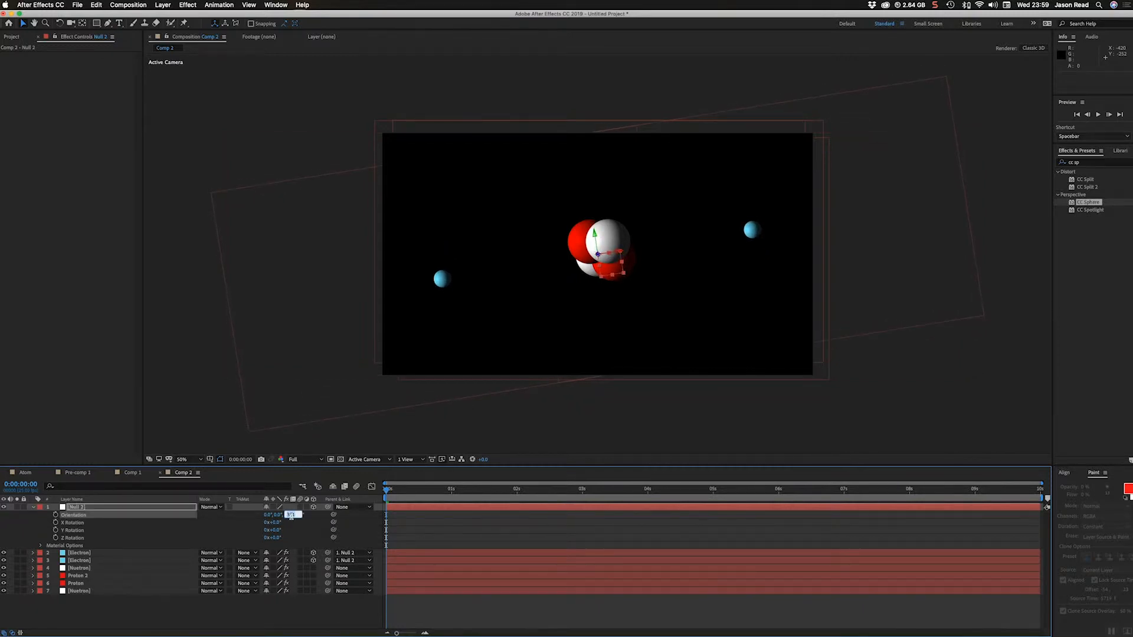
key("Return")
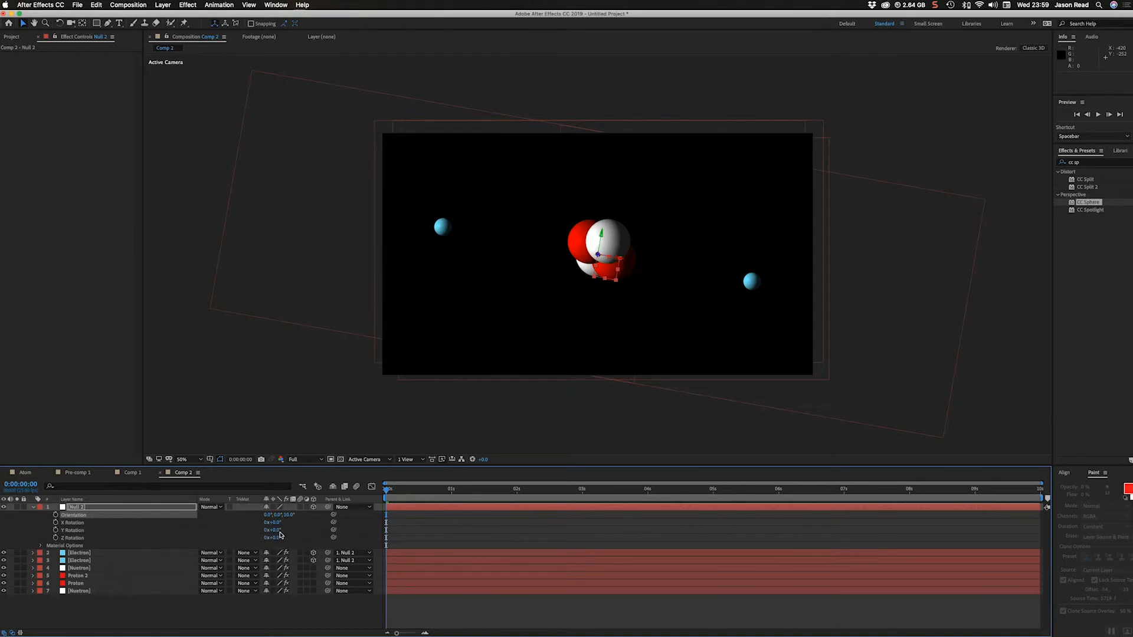
- Test and undo a manual Y rotation of the null, then drive its Y Rotation with the expression time*180 and preview the orbit
left_click_drag(280, 531, 292, 533)
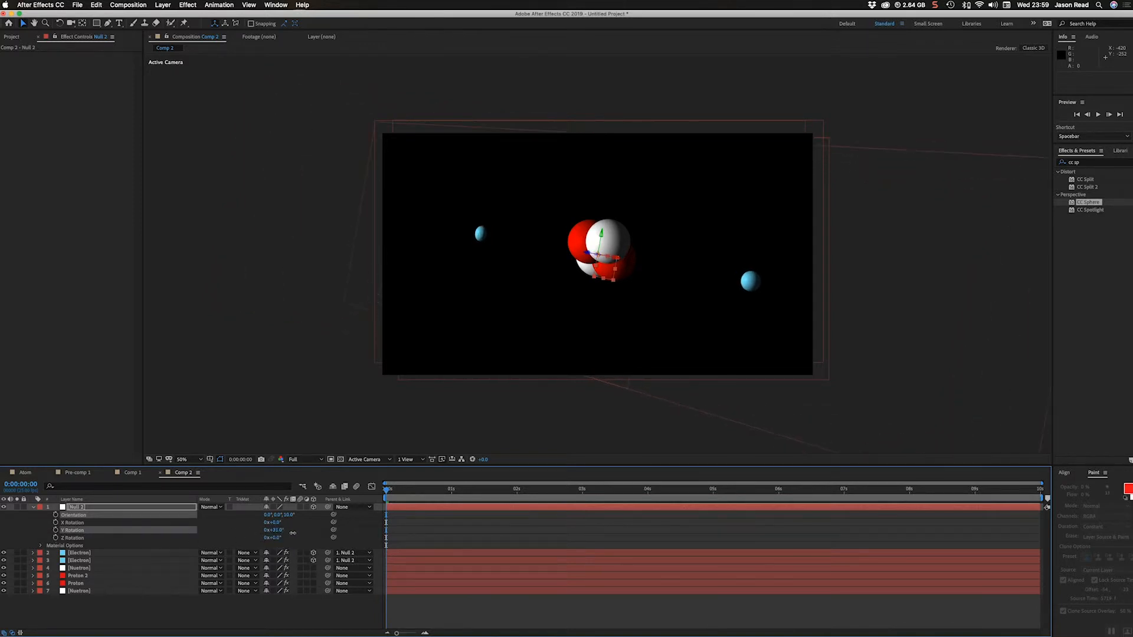
key("super+z")
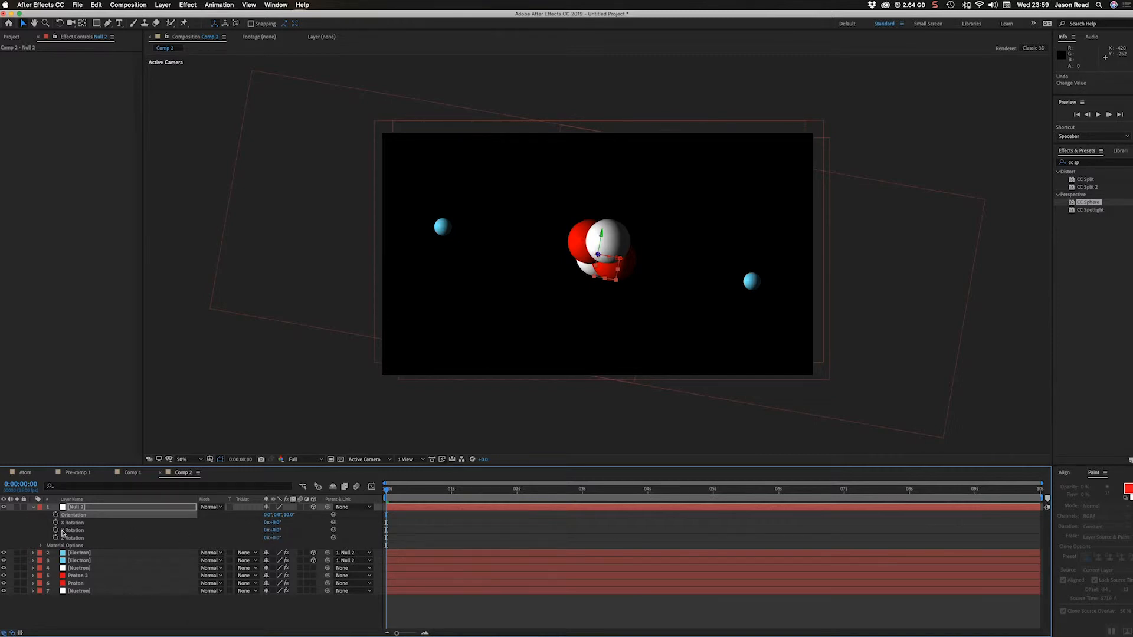
left_click(56, 530, "alt")
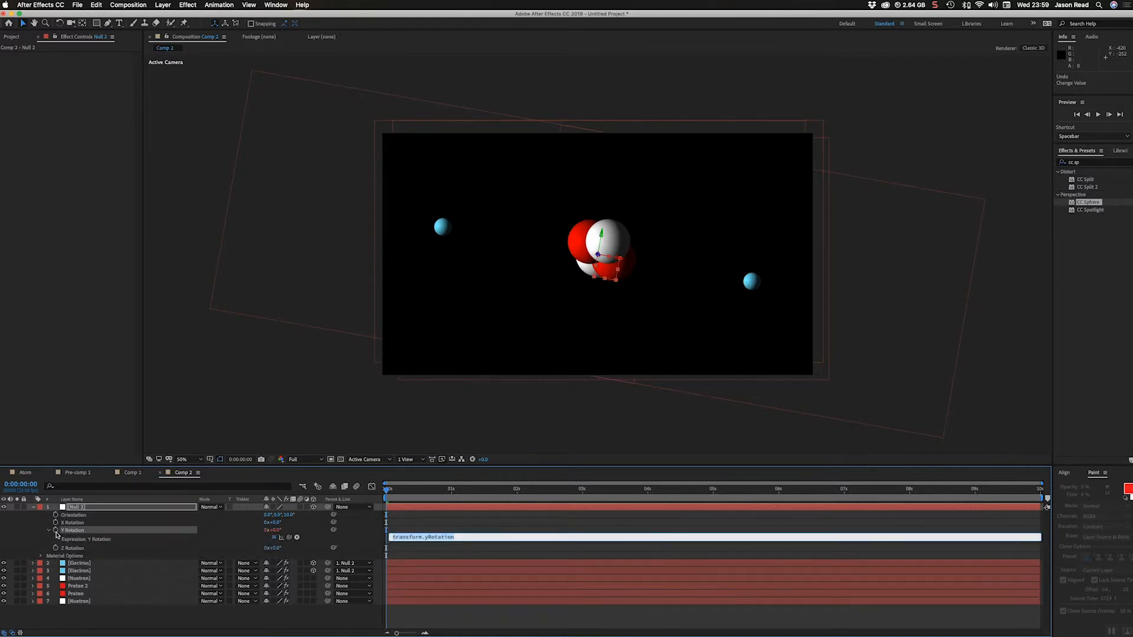
type("time*180")
left_click(419, 530)
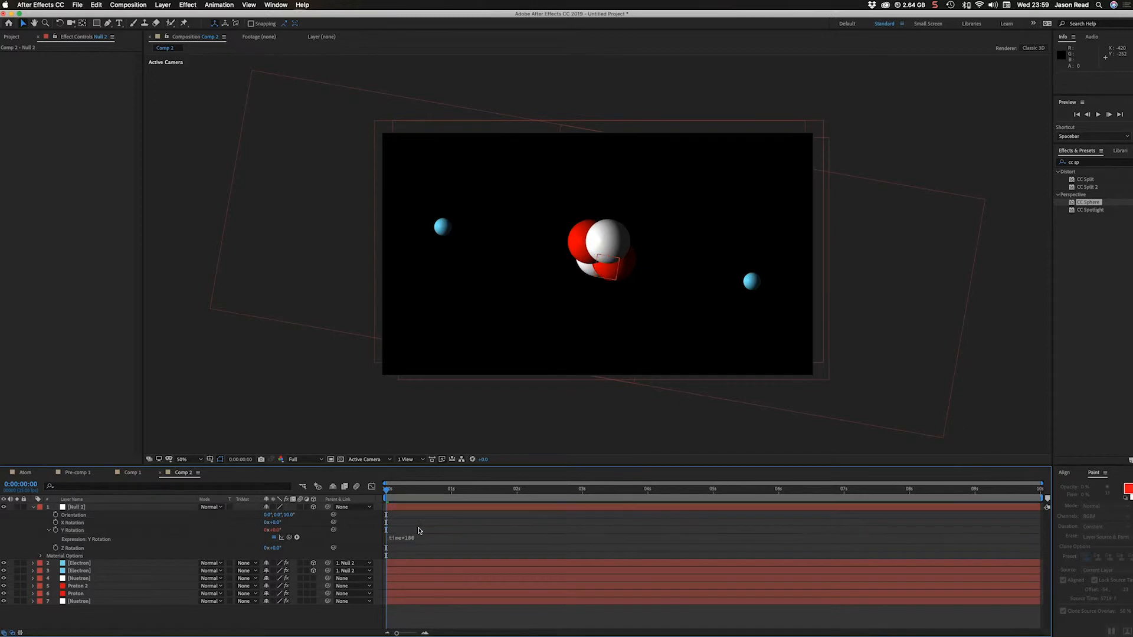
key("space")
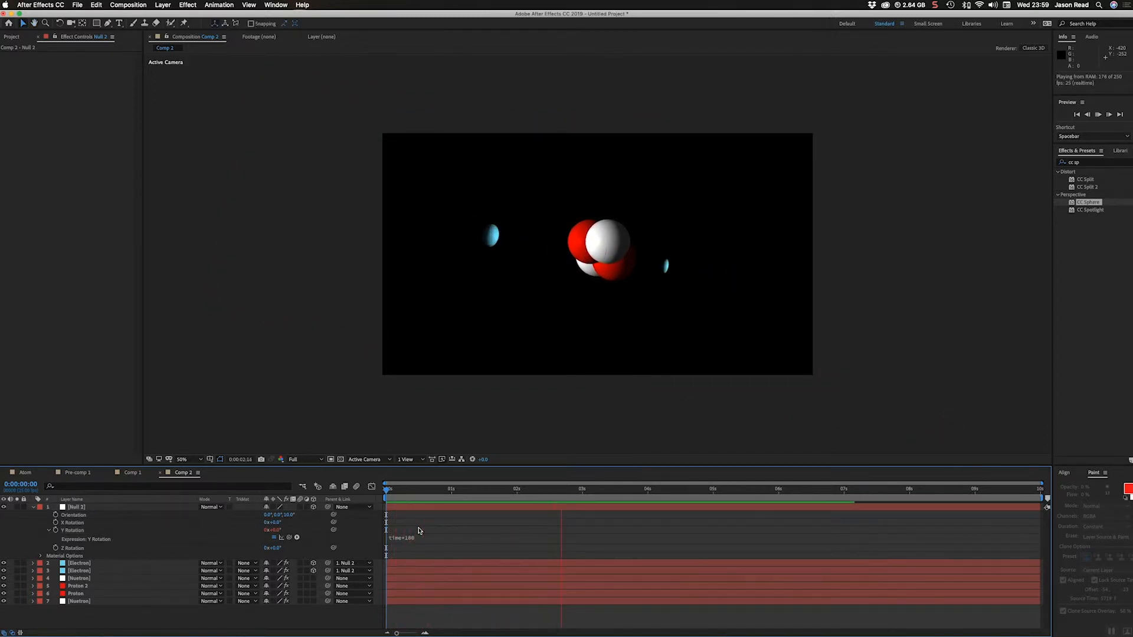
key("space")
- Collapse the null's properties and add a two-node camera with the 50mm preset
left_click_drag(430, 495, 420, 498)
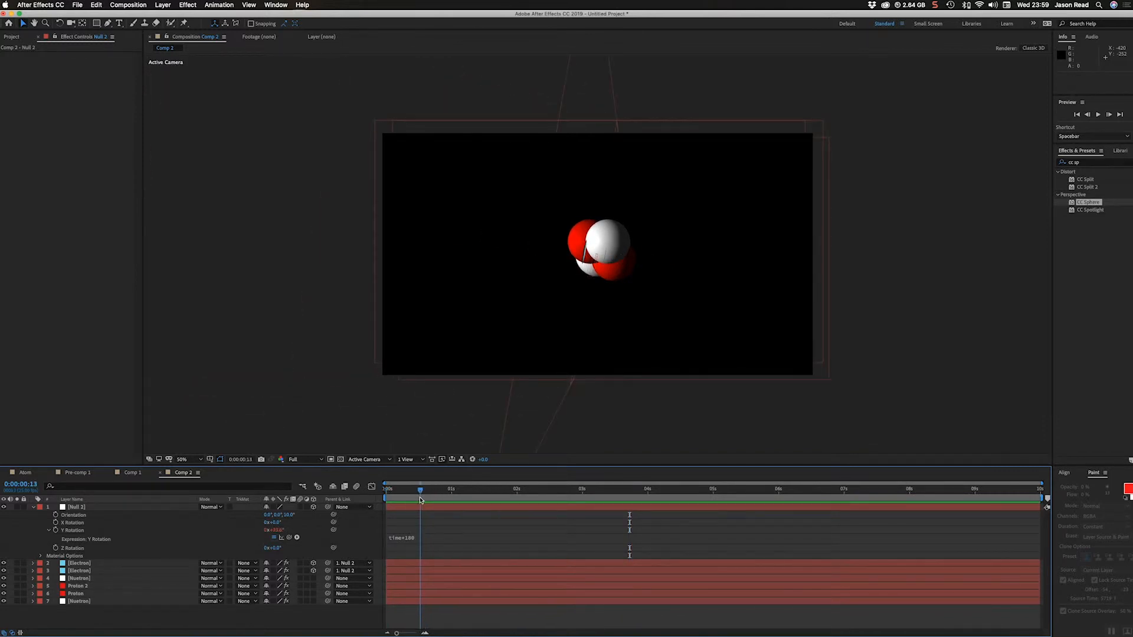
left_click(33, 508)
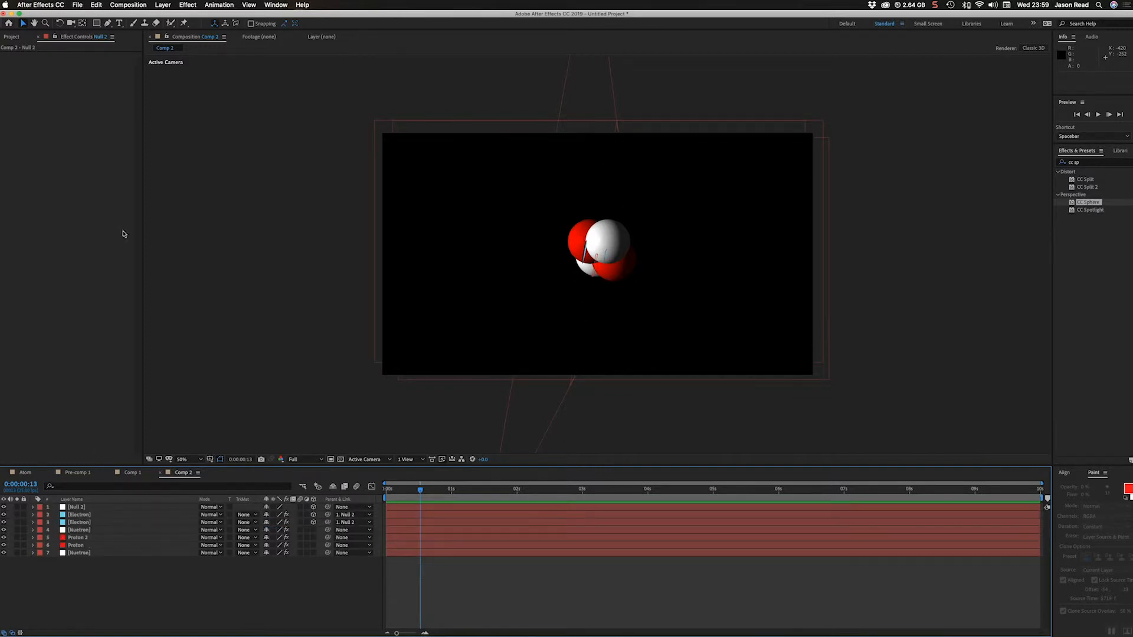
left_click_drag(420, 495, 415, 494)
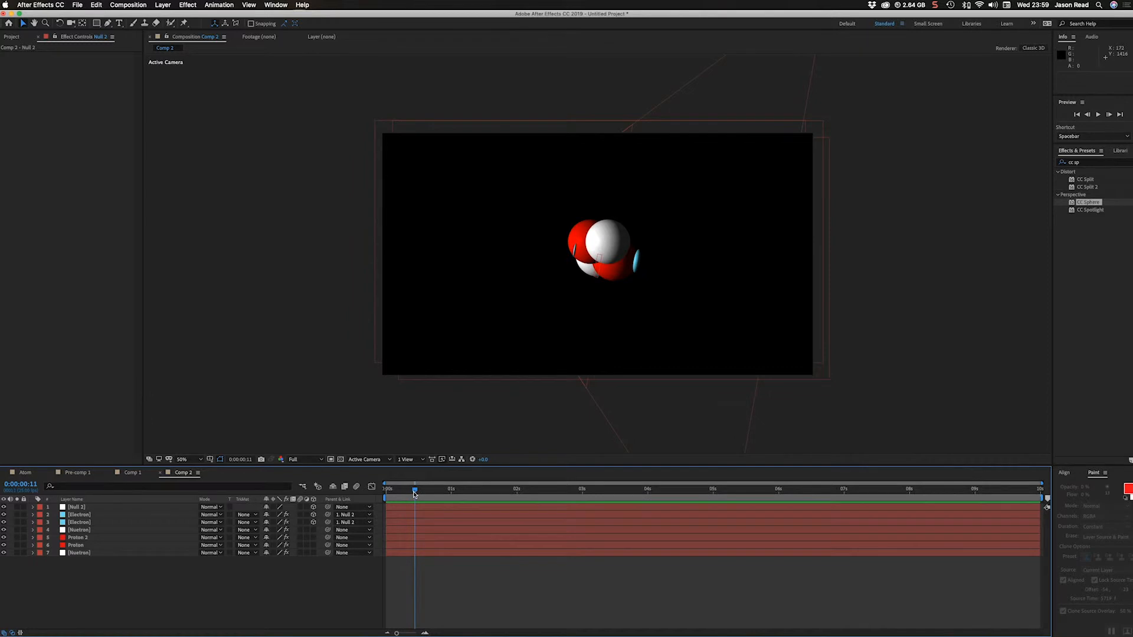
left_click(163, 4)
mouse_move(167, 15)
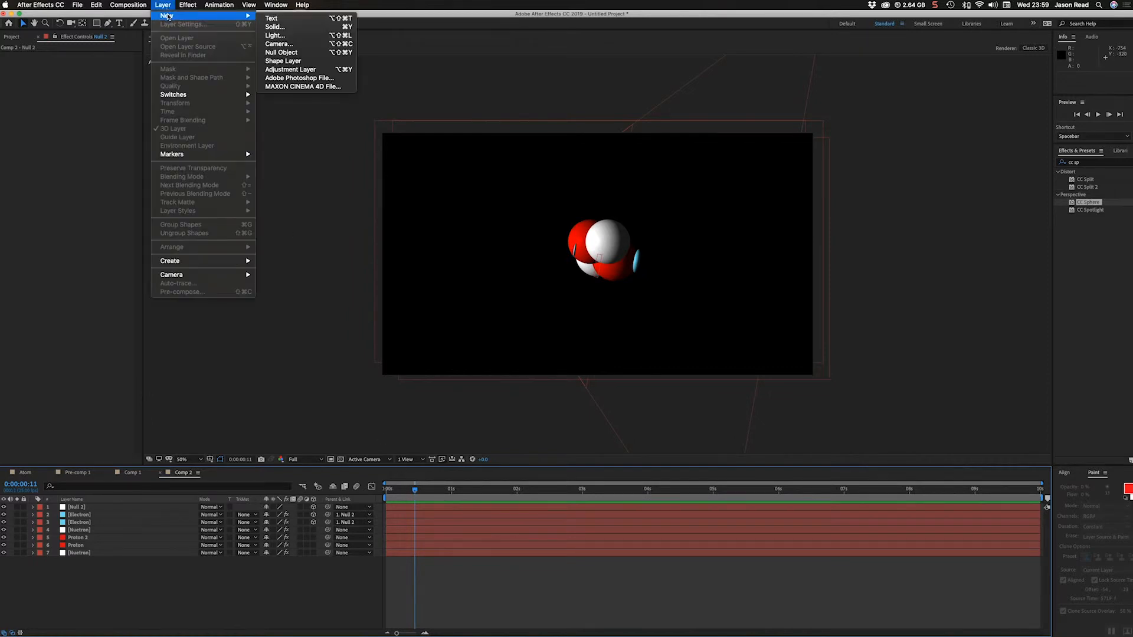
left_click(294, 43)
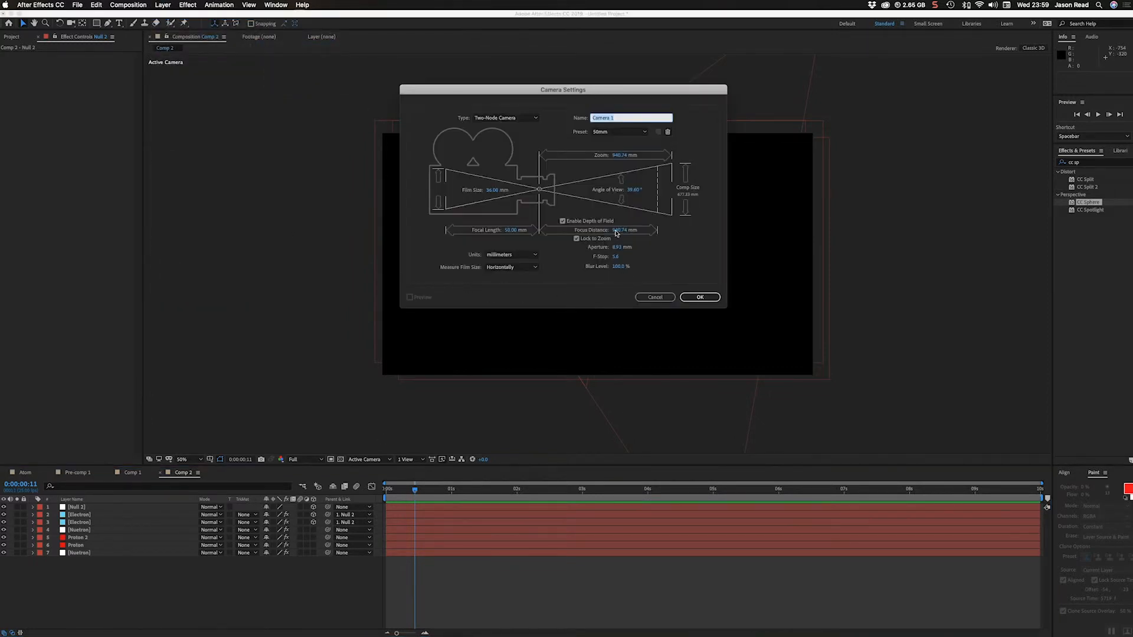
left_click(700, 298)
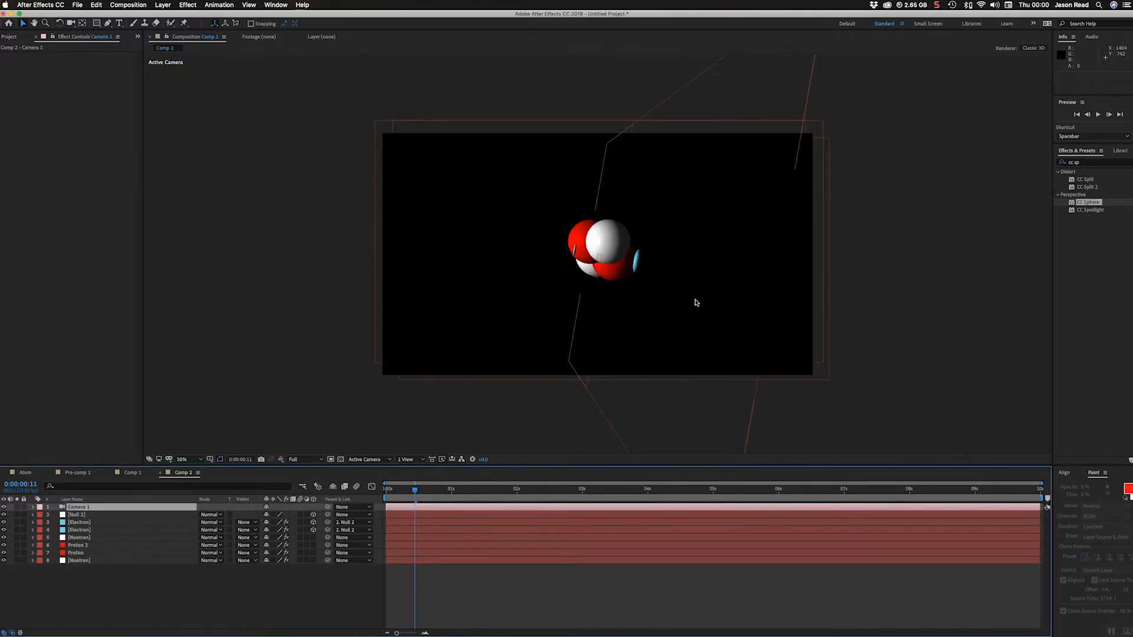
- Auto-orient both Electron layers towards the camera and preview the orbit
left_click(472, 522)
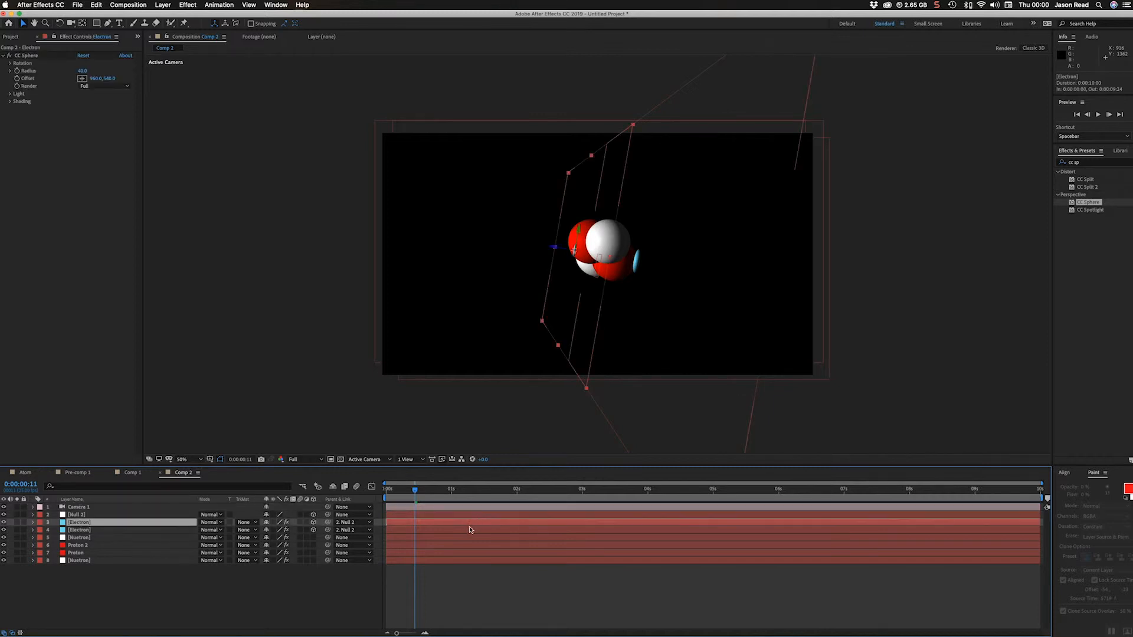
left_click(470, 531, "shift")
right_click(471, 532)
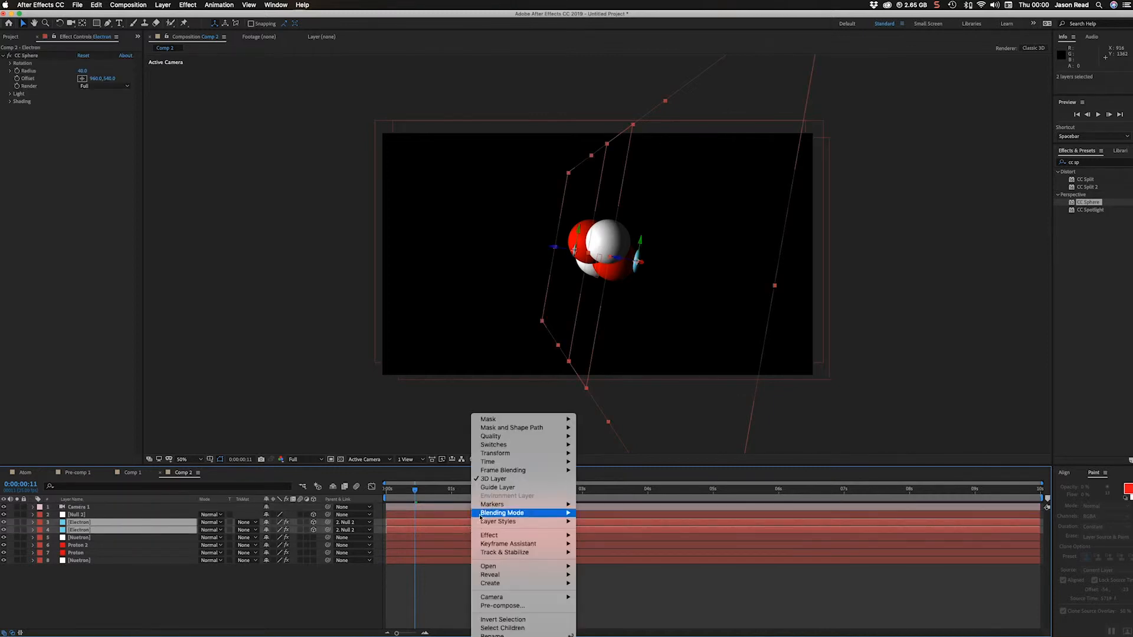
mouse_move(522, 456)
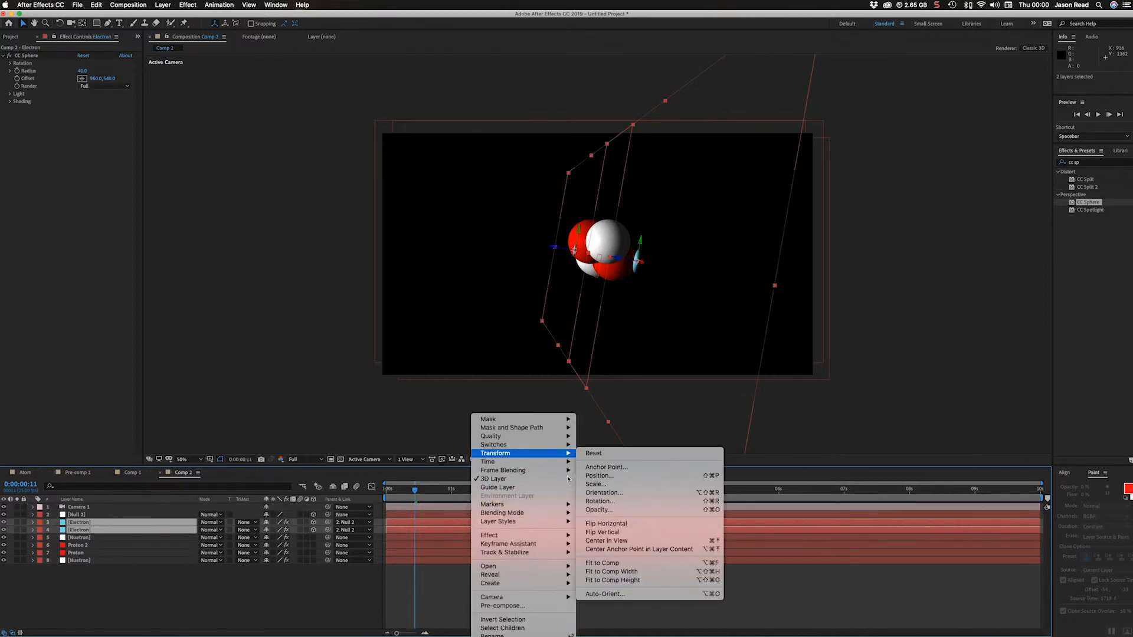
left_click(622, 595)
left_click(498, 327)
left_click(639, 360)
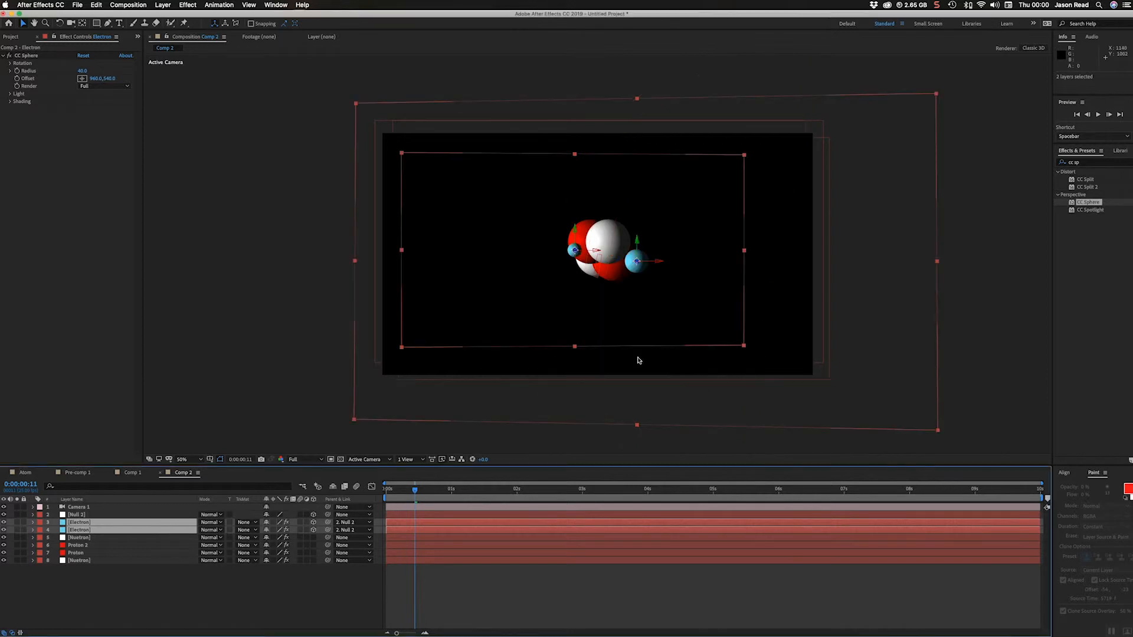
key("space")
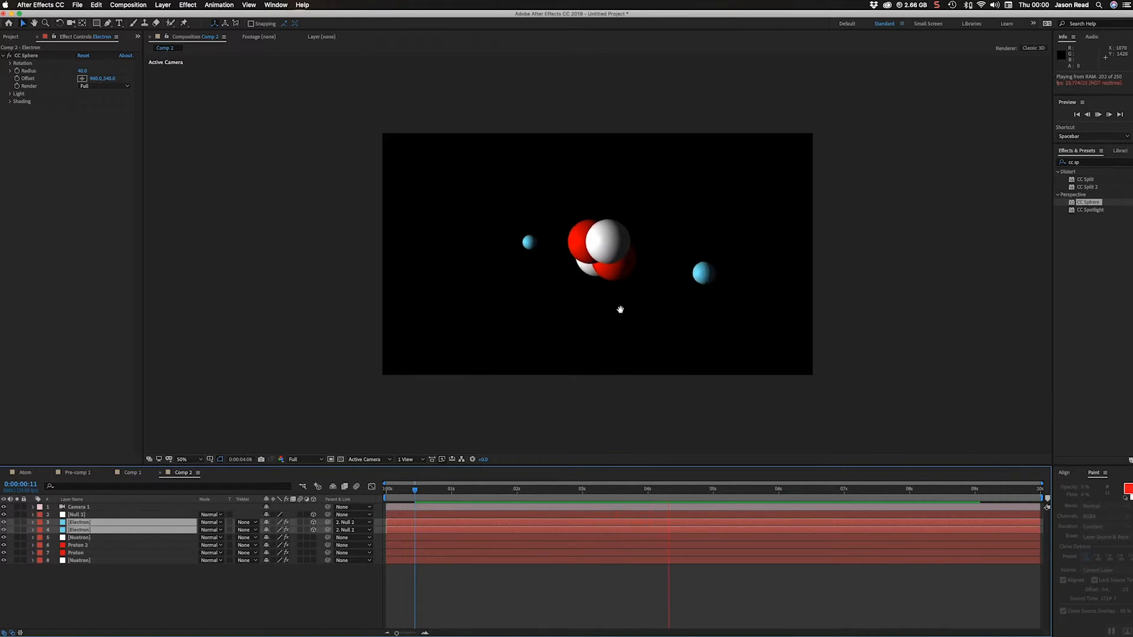
key("space")
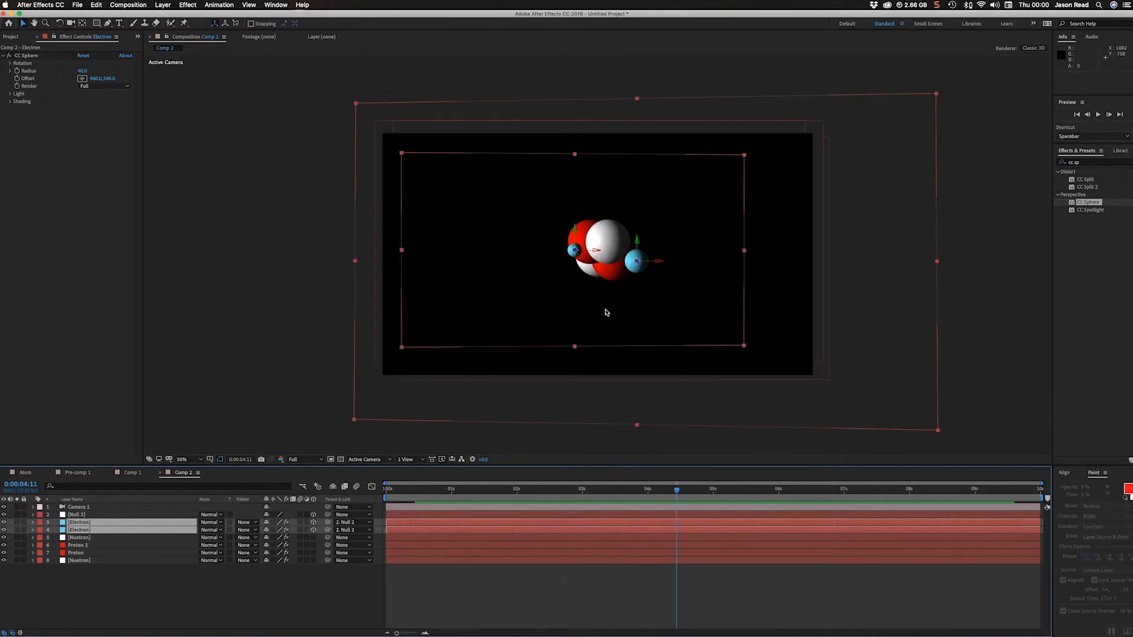
- Try making the four neutron and proton layers 3D, preview the animation, and undo the change
left_click(429, 539)
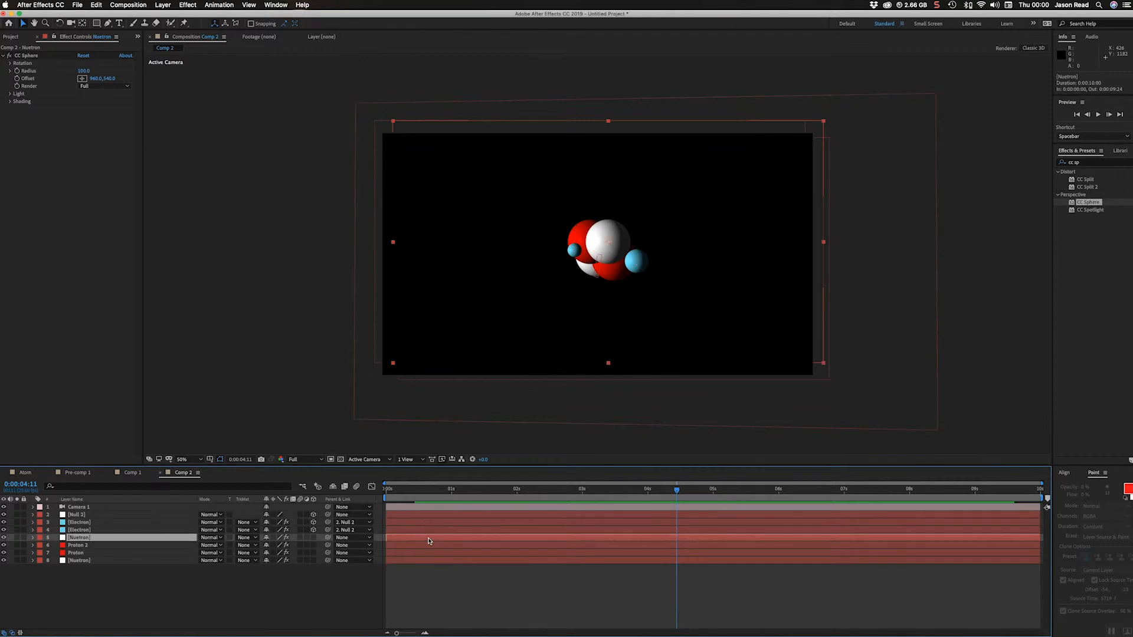
left_click(431, 561, "shift")
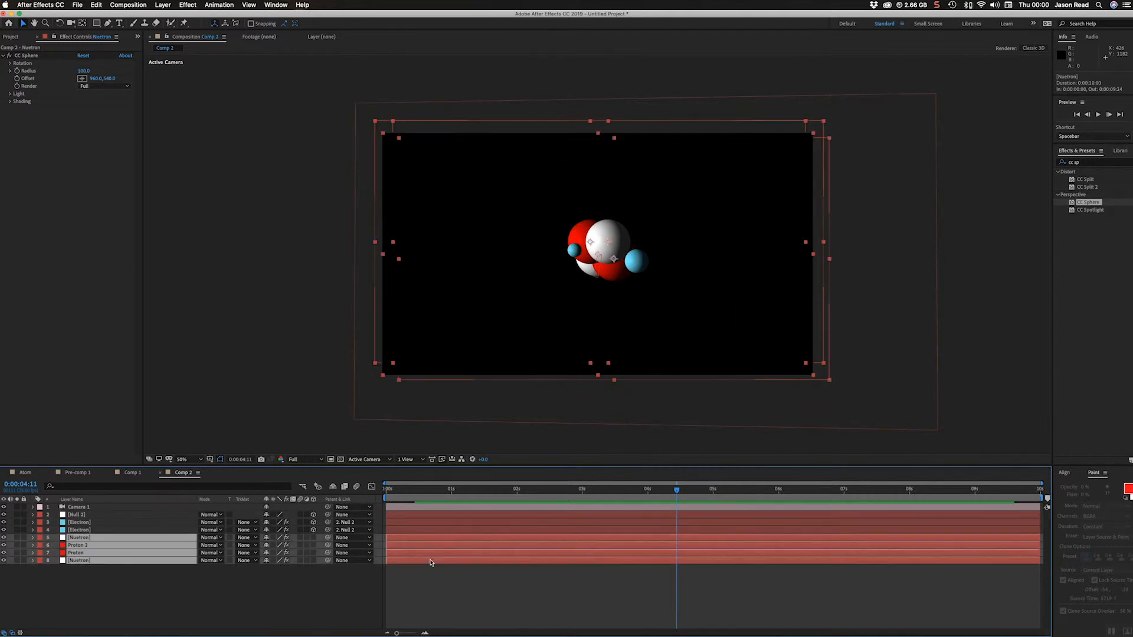
left_click(314, 538)
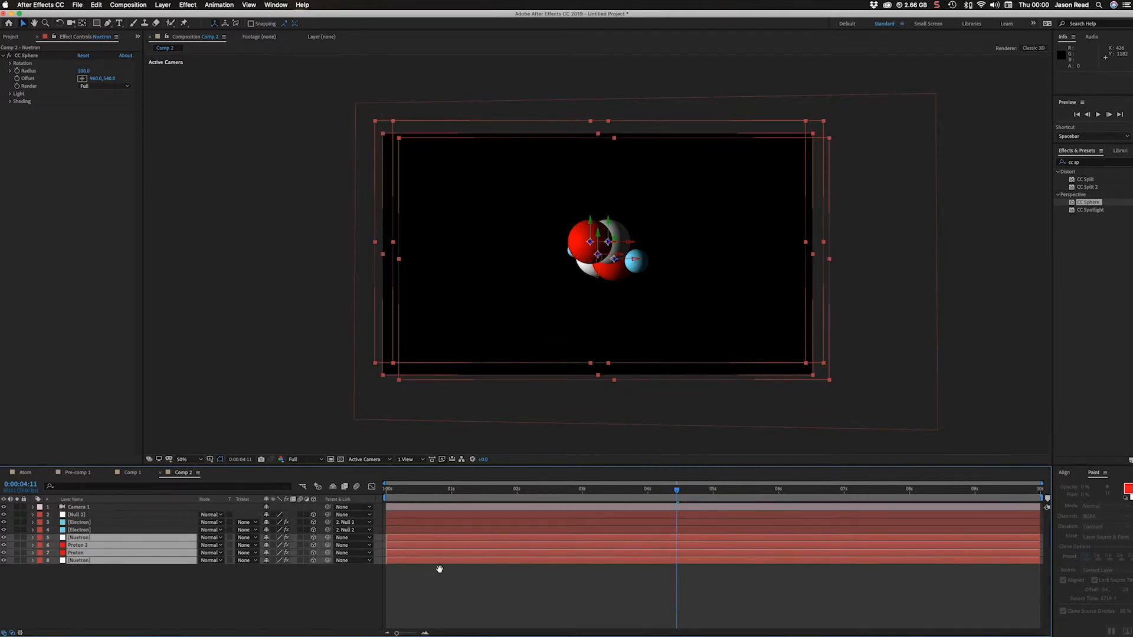
key("space")
key("space")
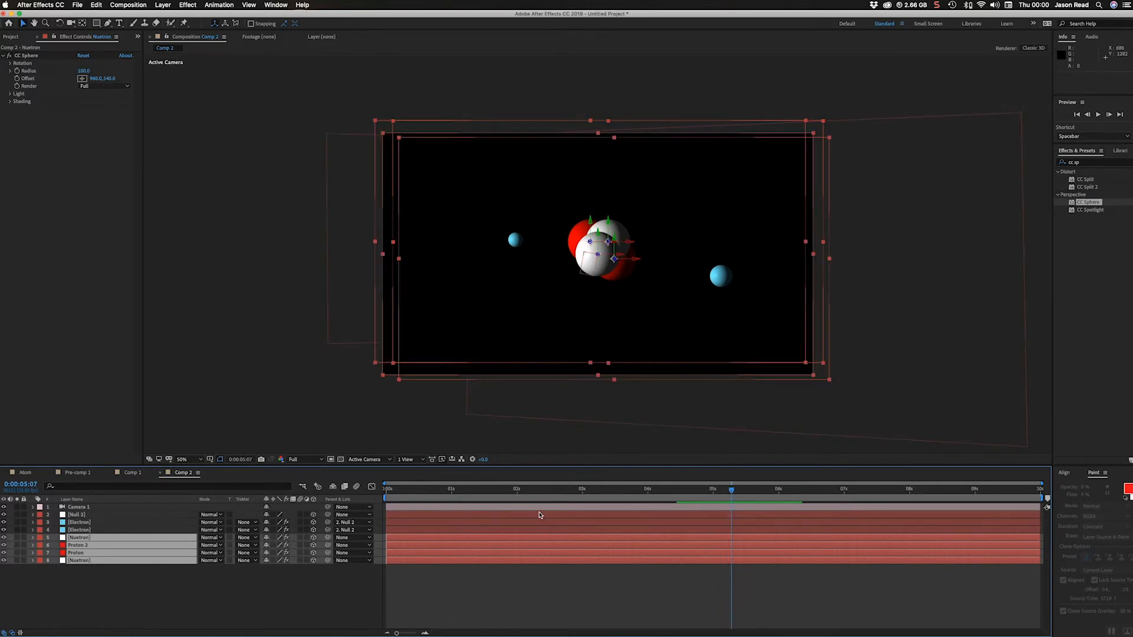
key("space")
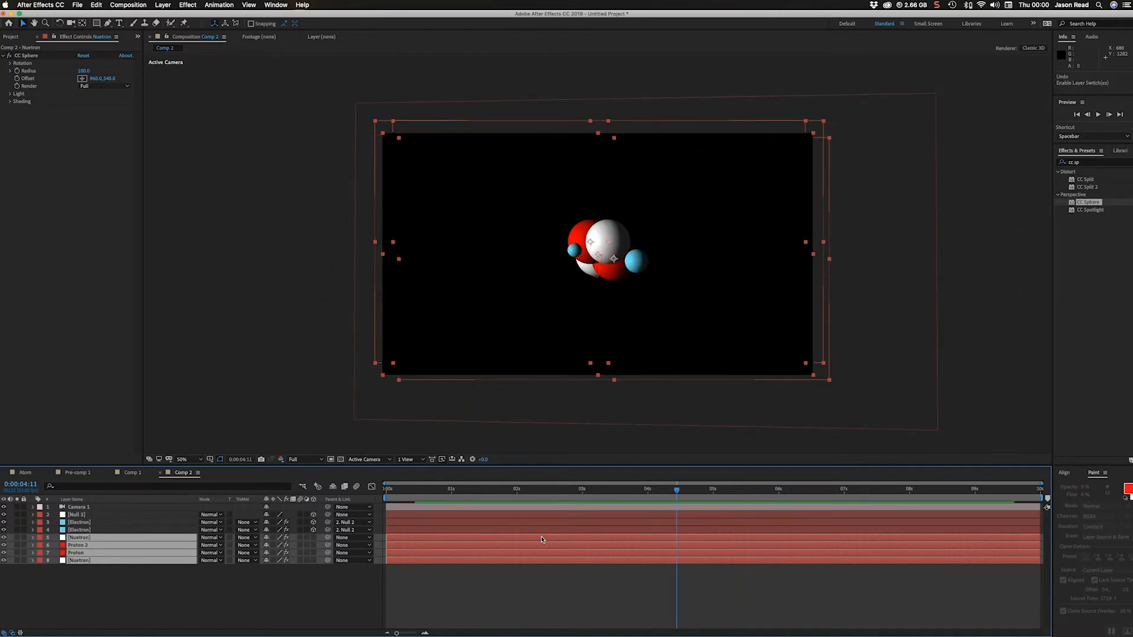
- Pre-compose the four nucleus layers with all attributes moved into the new composition, and make the resulting layer 3D
right_click(542, 540)
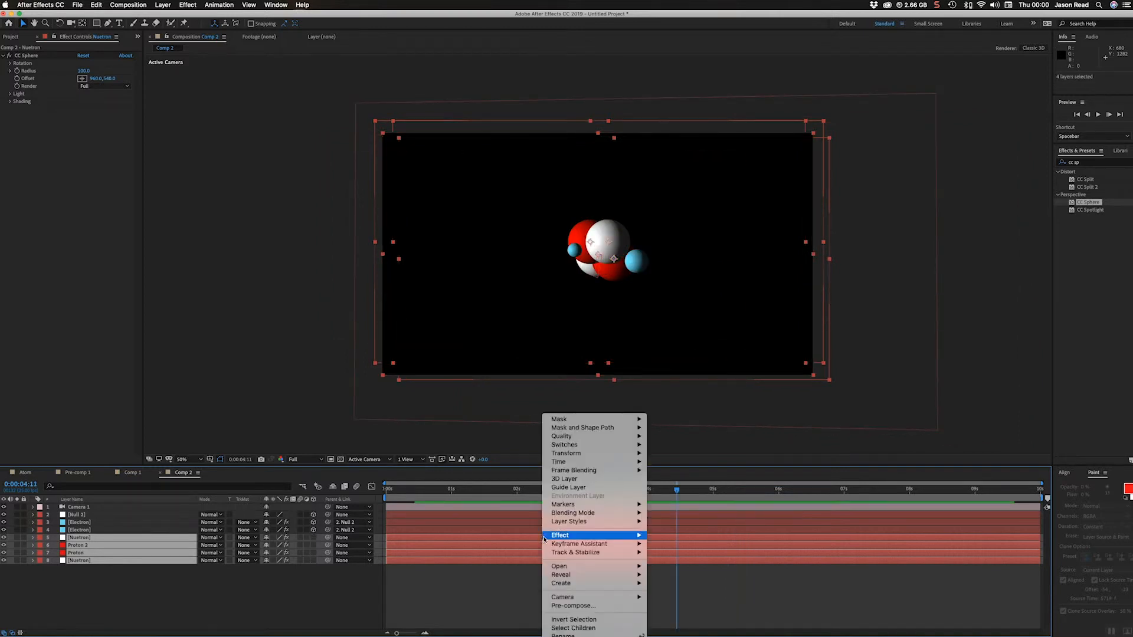
left_click(570, 604)
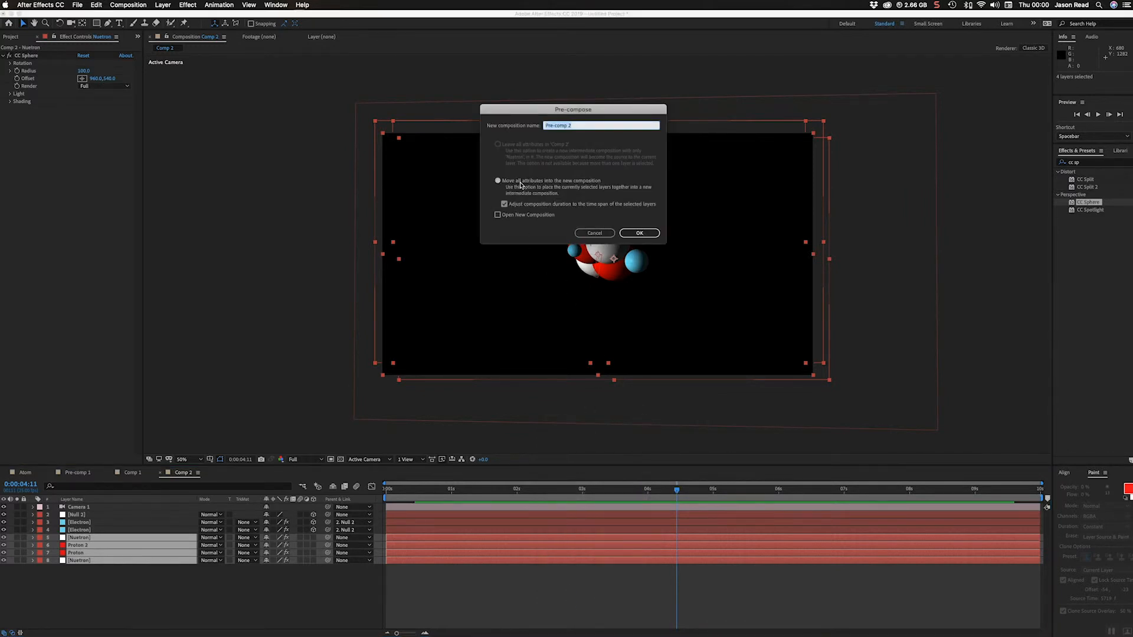
left_click(640, 233)
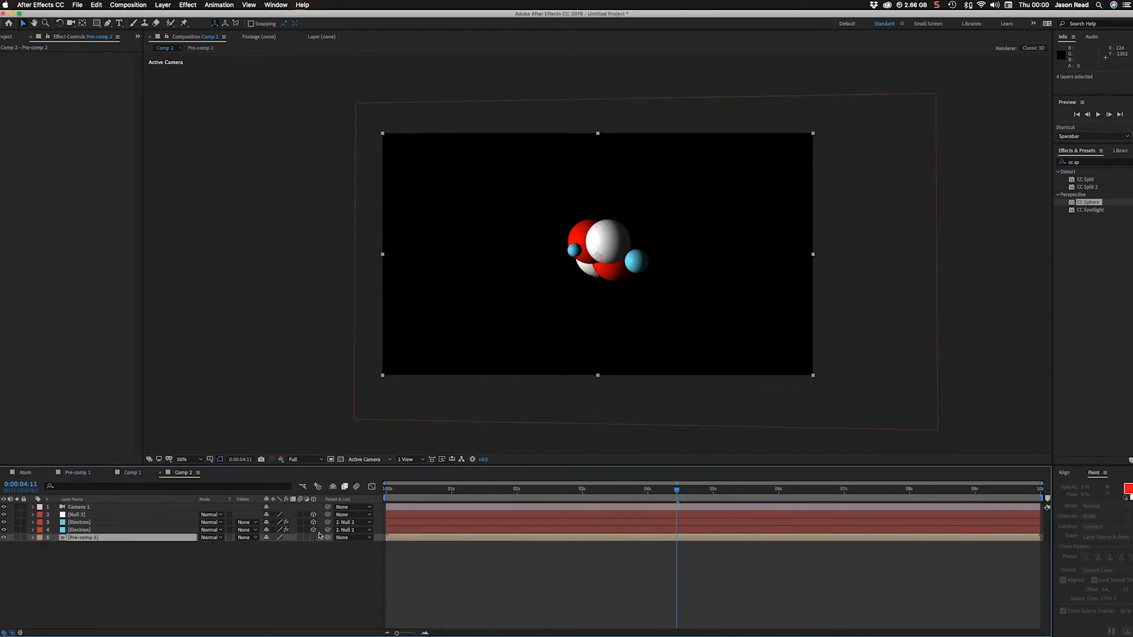
left_click(314, 538)
key("h")
key("space")
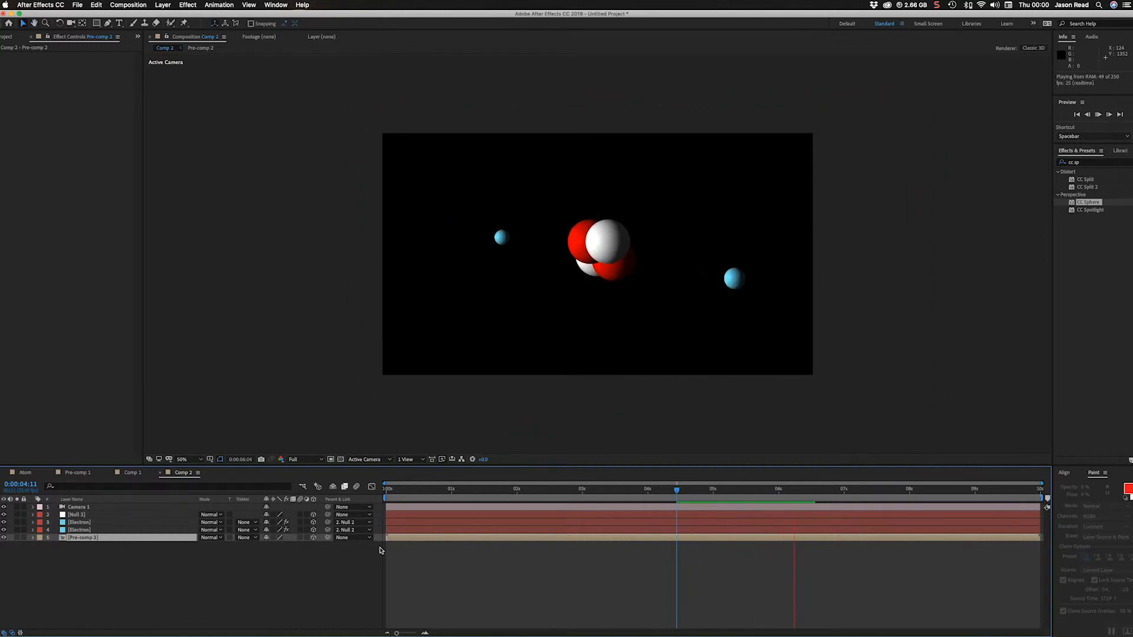
key("space")
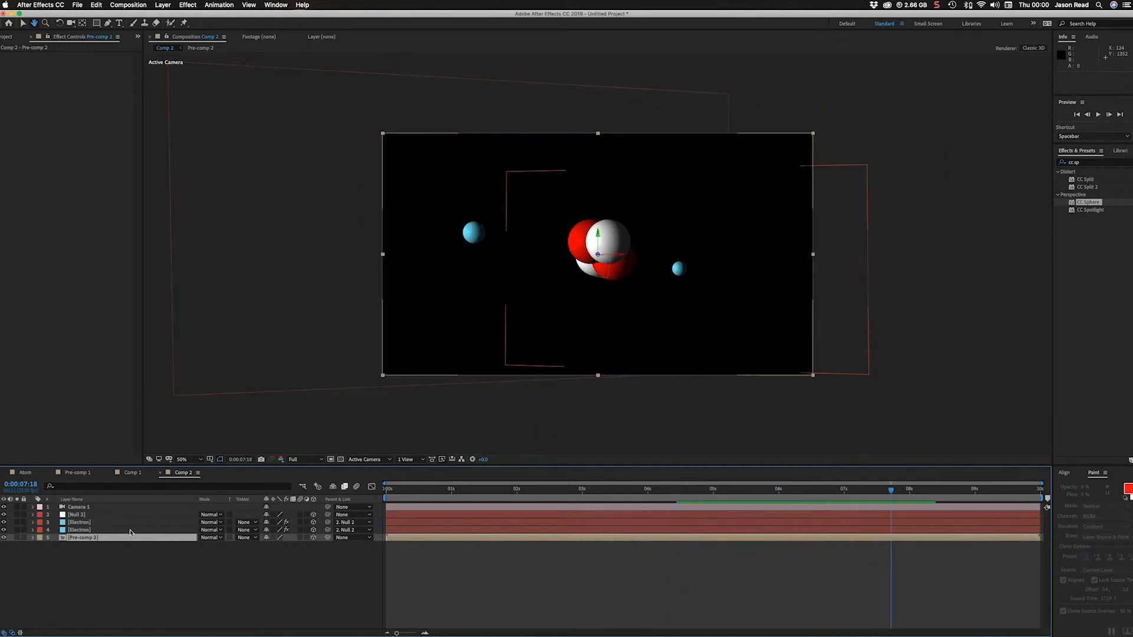
- Duplicate the null with its two Electron layers and group the duplicates together directly below the camera layer
key("v")
left_click(130, 531)
left_click(130, 514, "shift")
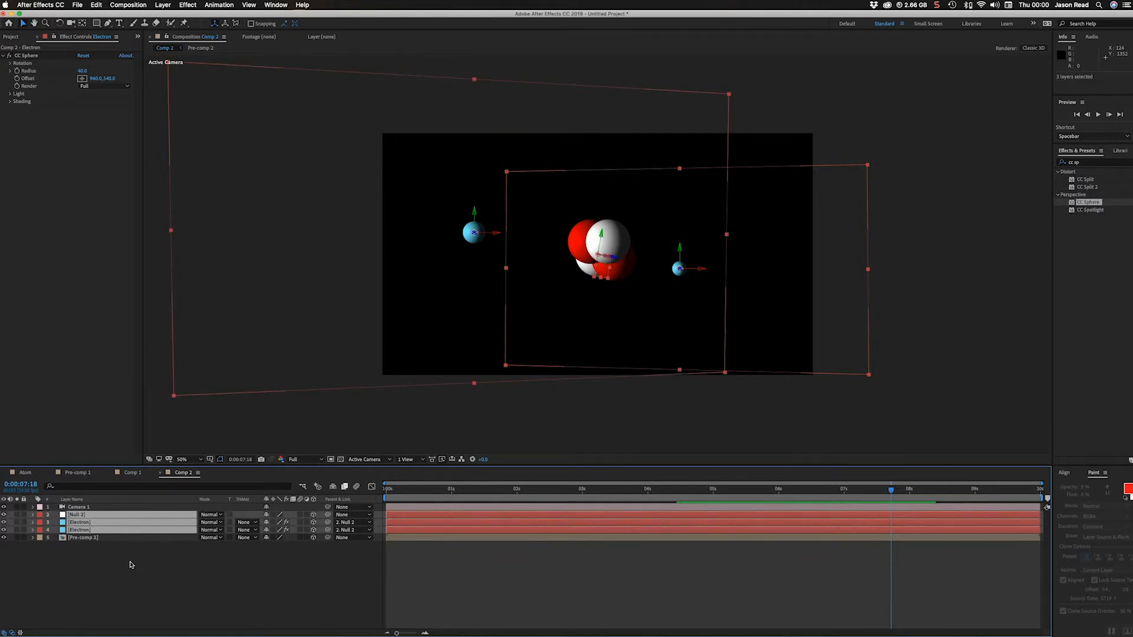
left_click(131, 563)
left_click(118, 531)
left_click(118, 523, "shift")
left_click(118, 515, "shift")
key("super+d")
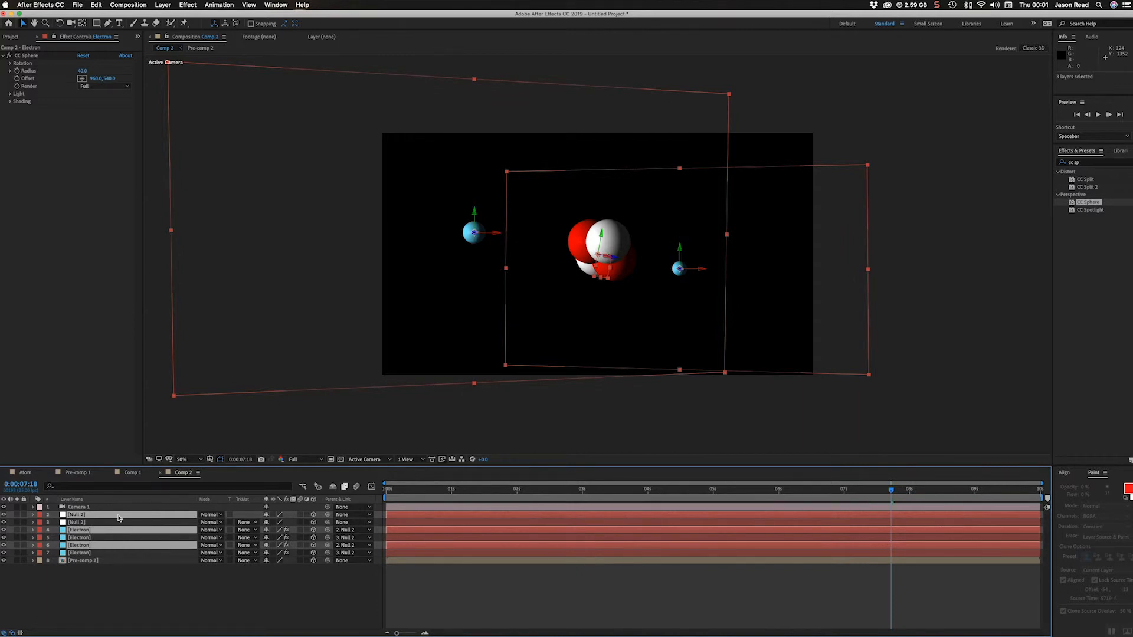
left_click_drag(111, 548, 107, 516)
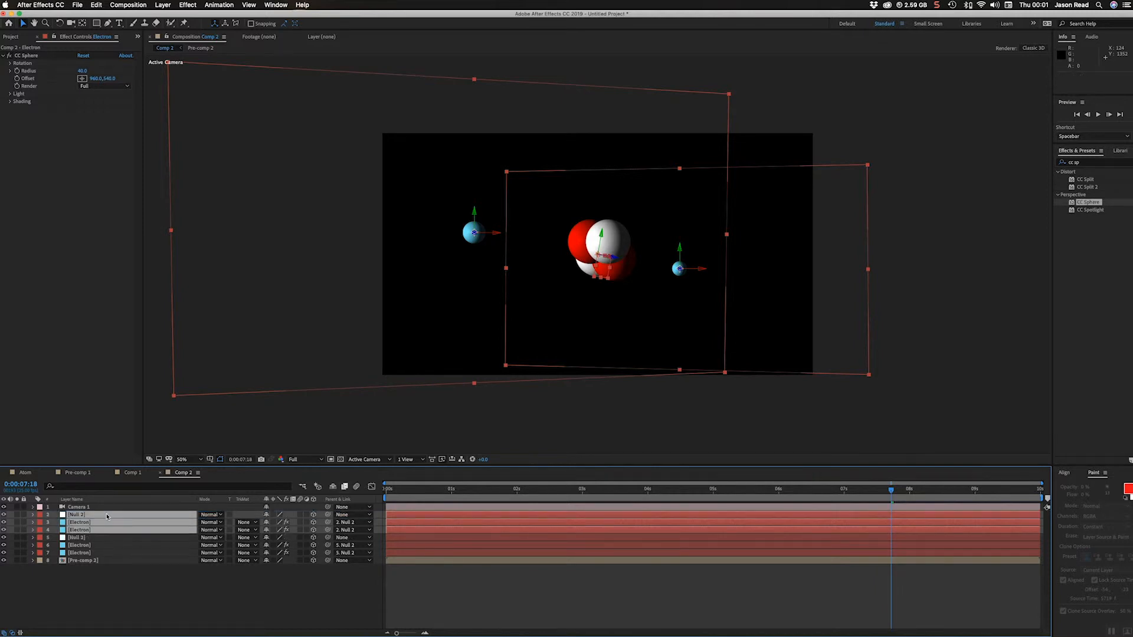
- Change the label colour of the duplicated null and its two Electron layers to Yellow
left_click(42, 518)
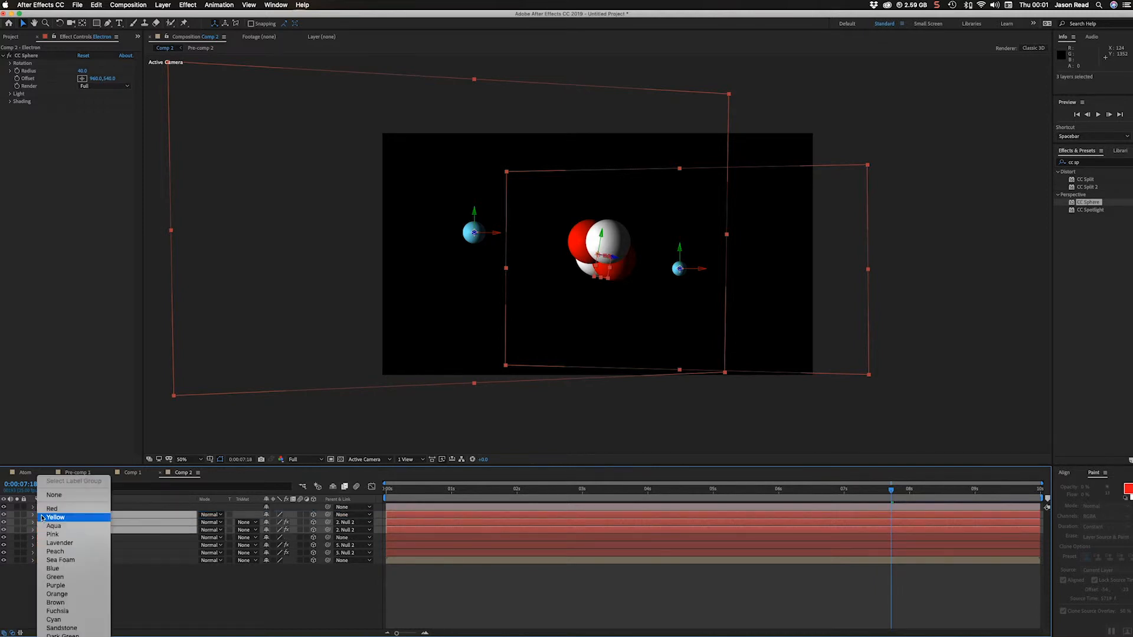
left_click(64, 536)
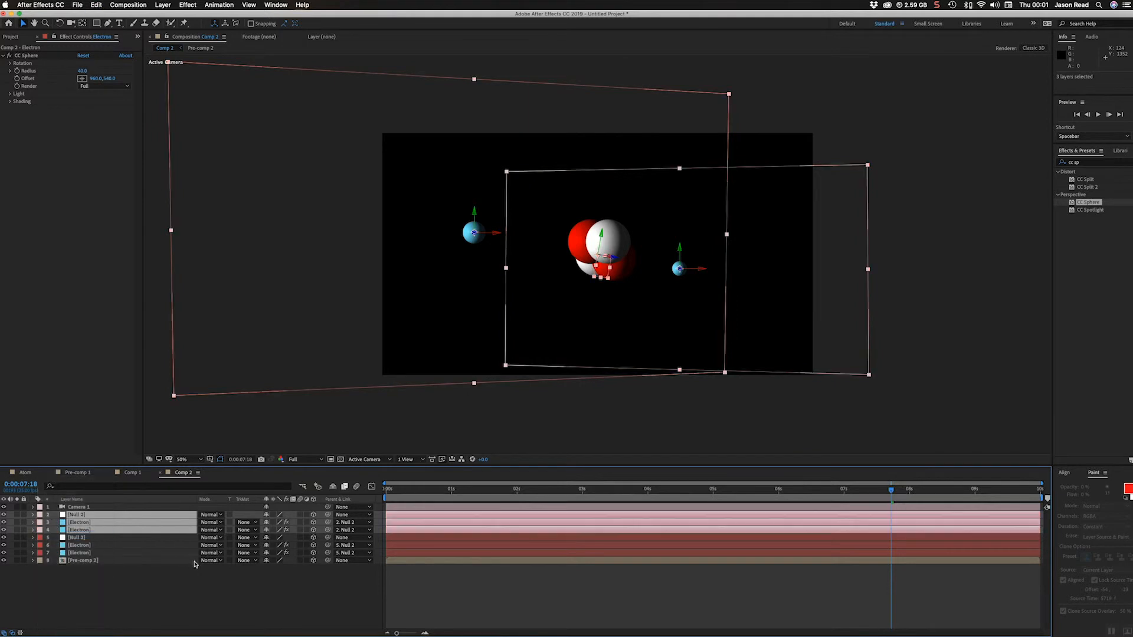
left_click(41, 518)
left_click(79, 518)
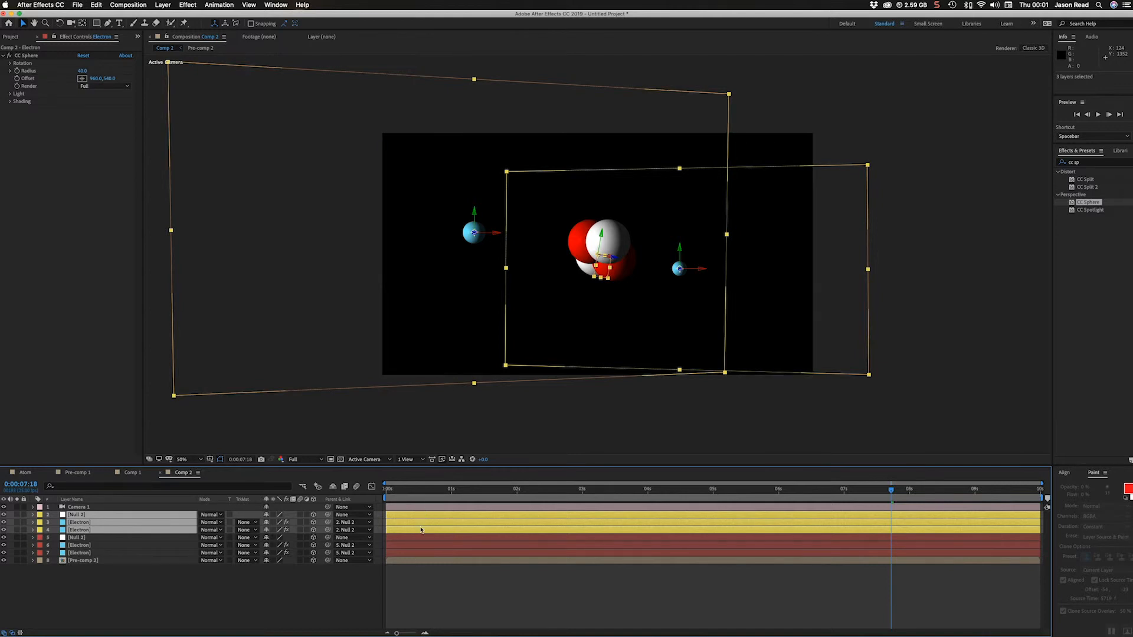
left_click(258, 591)
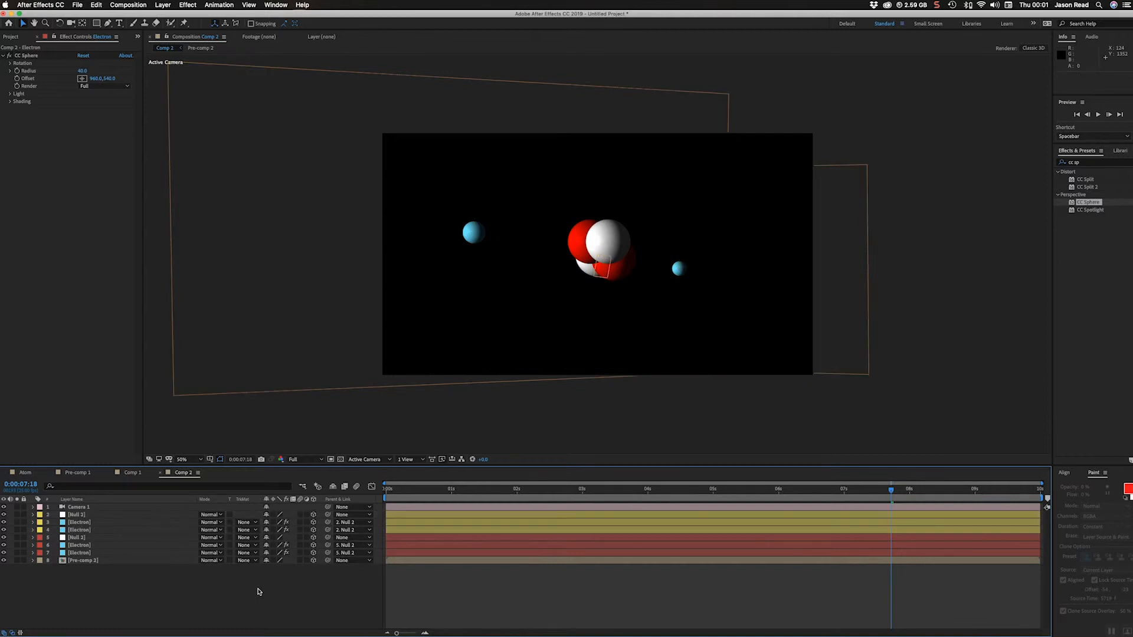
- Tilt the duplicated electron pair by setting its null's Z orientation to -10°, and check the motion of both orbits
left_click(80, 515)
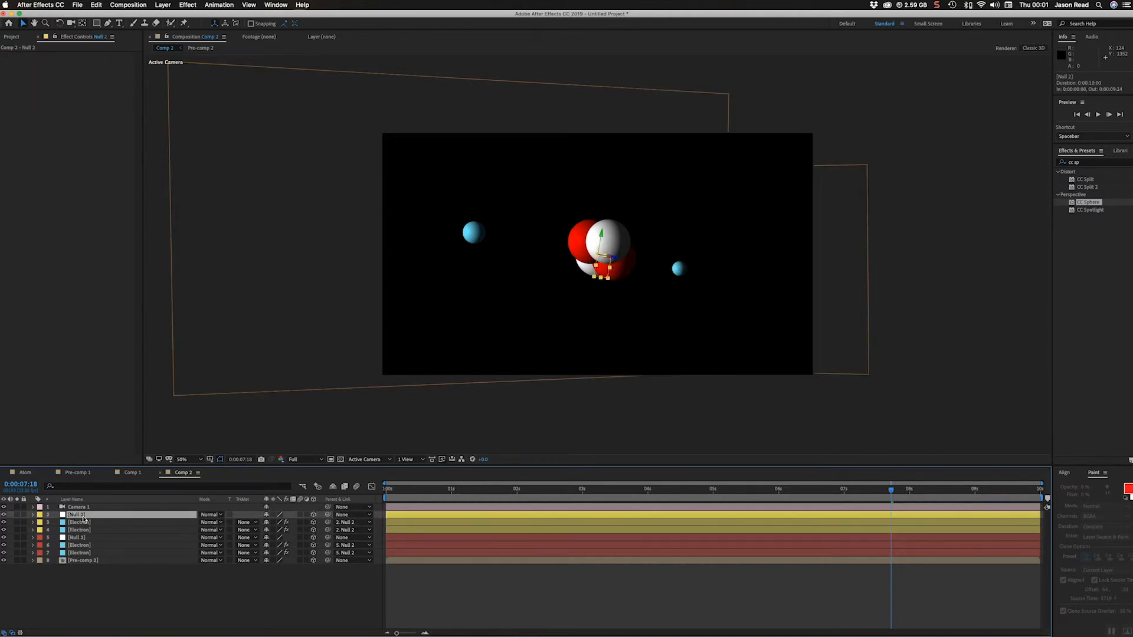
key("r")
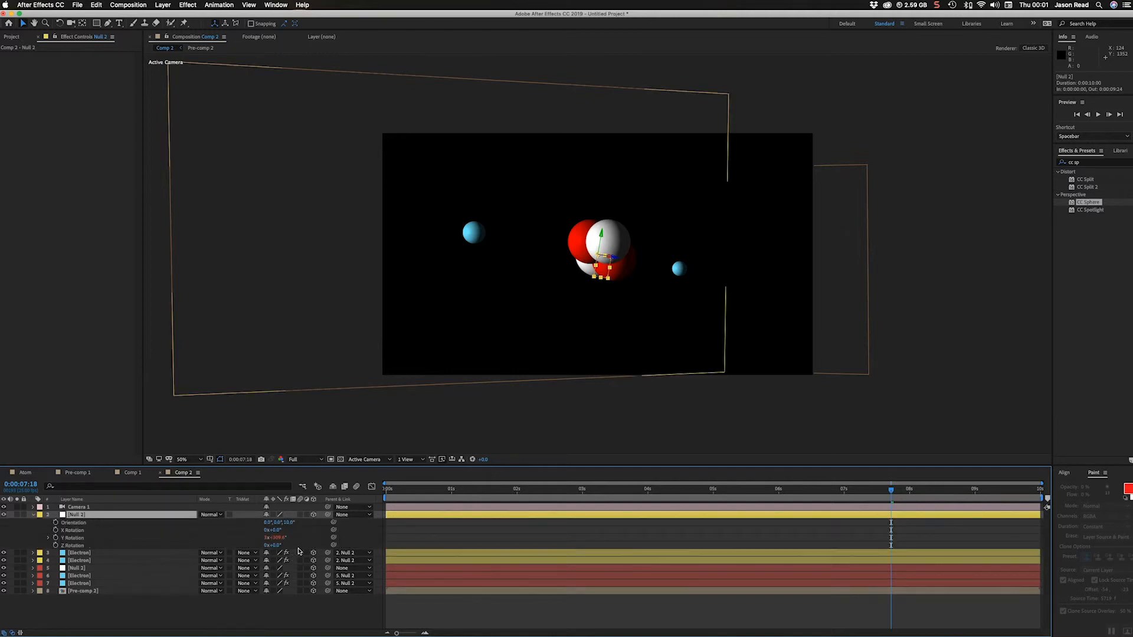
left_click(289, 522)
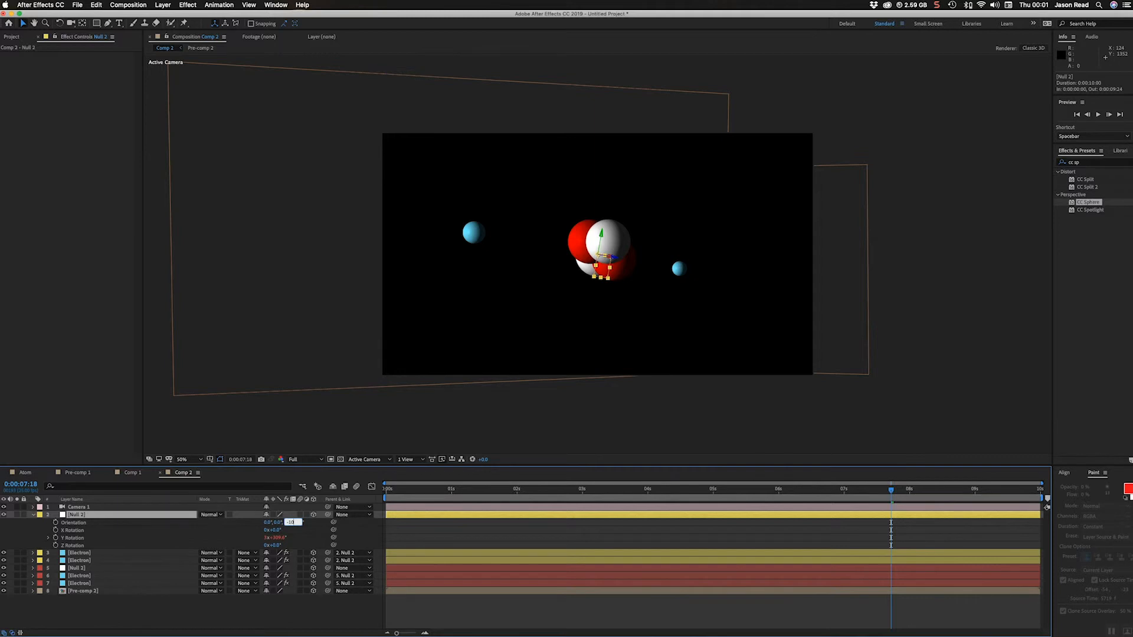
type("-10")
left_click(518, 549)
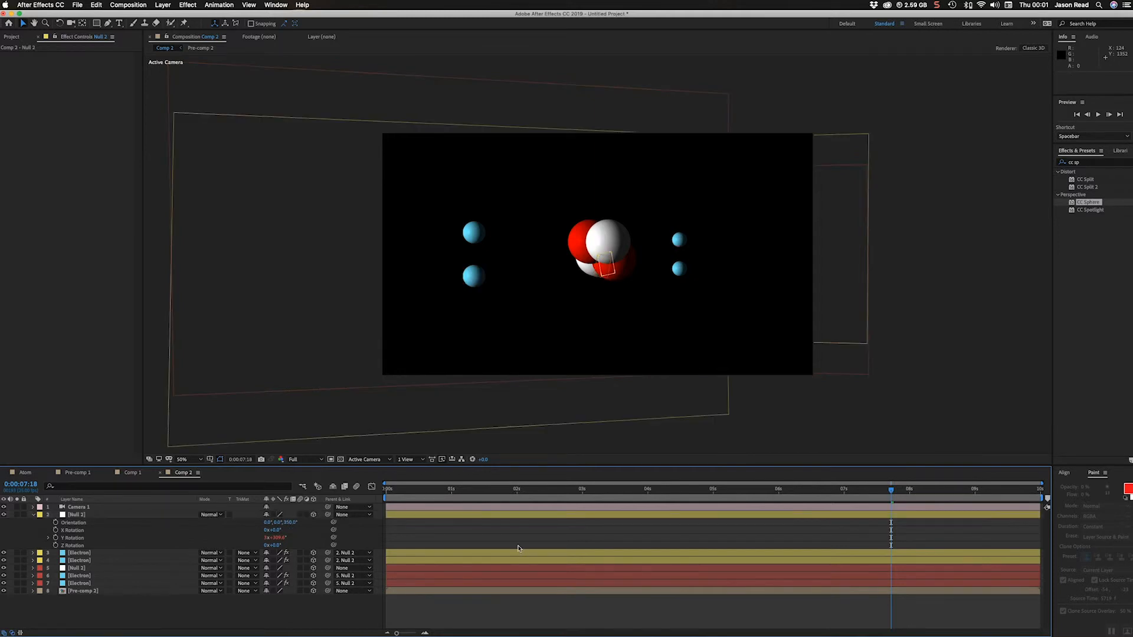
key("space")
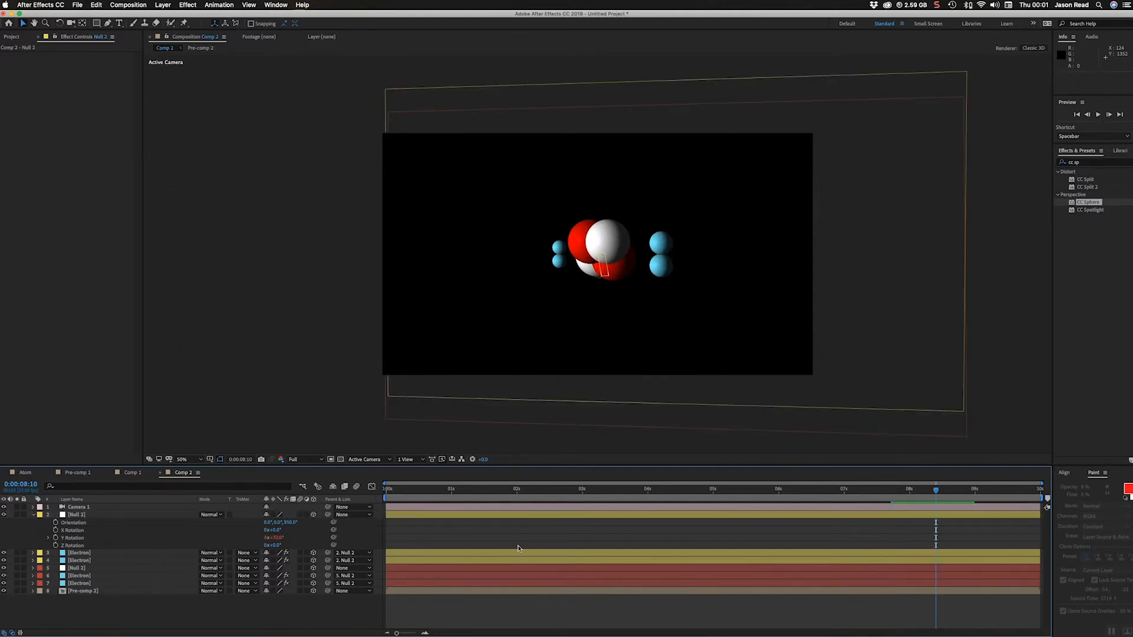
left_click_drag(487, 495, 446, 494)
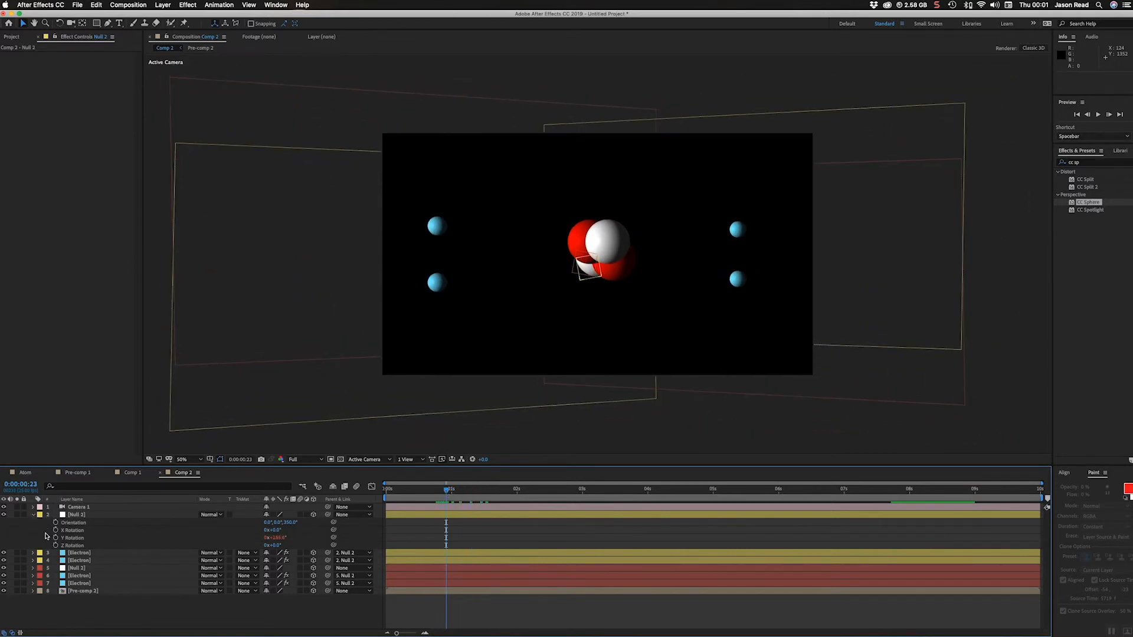
- Offset the yellow null's rotation by changing its Y Rotation expression to time*180+90, and preview the orbits
left_click(33, 515)
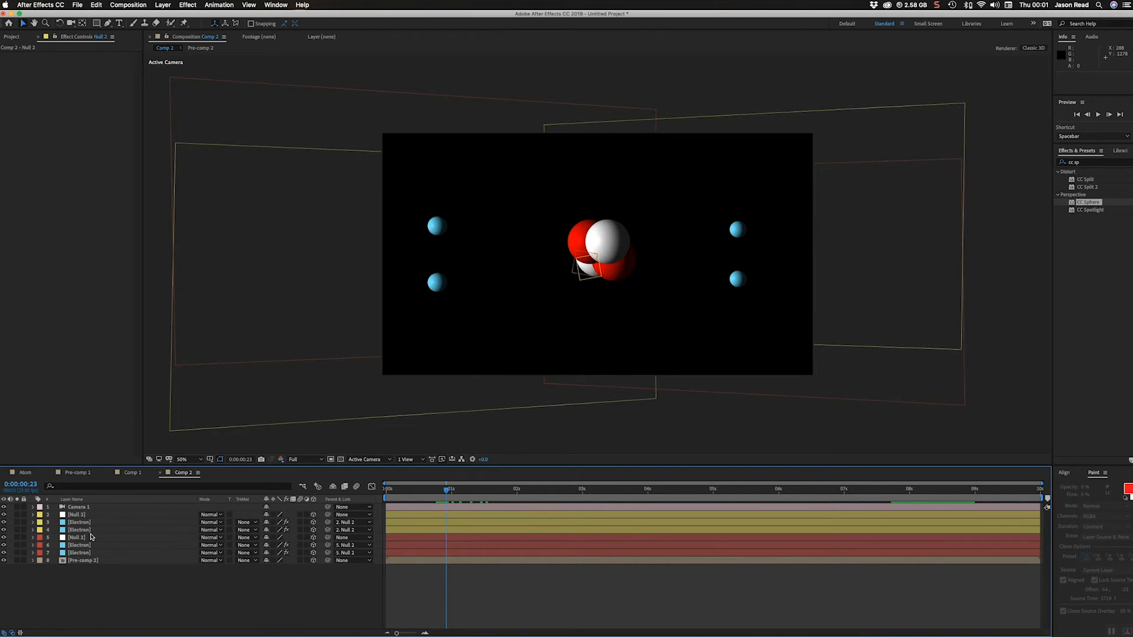
left_click(76, 515)
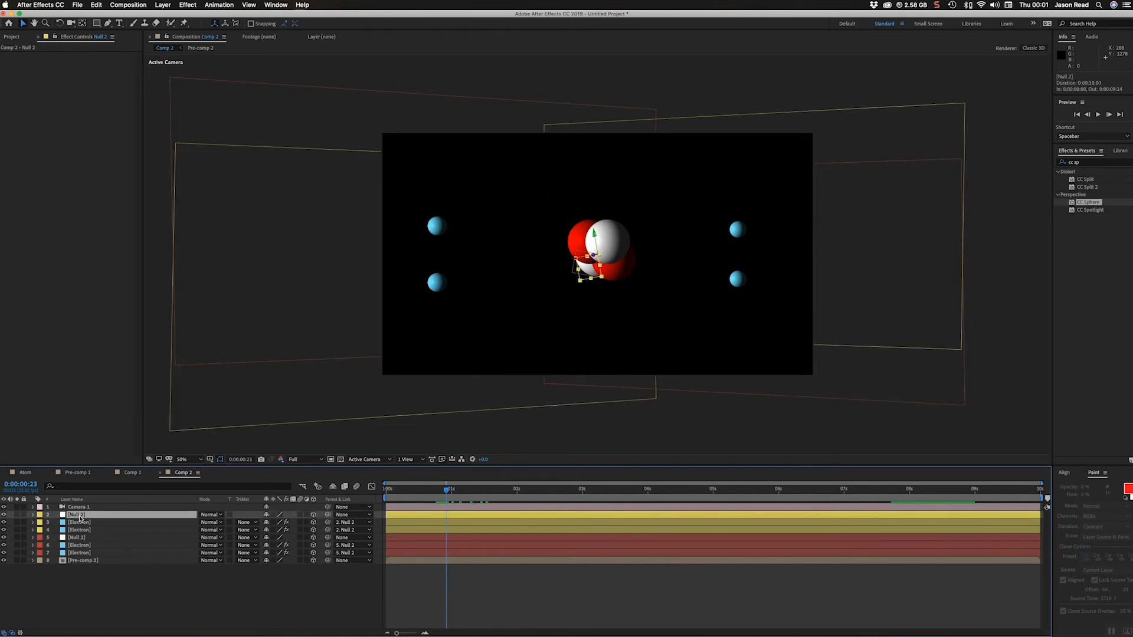
key("e")
key("e")
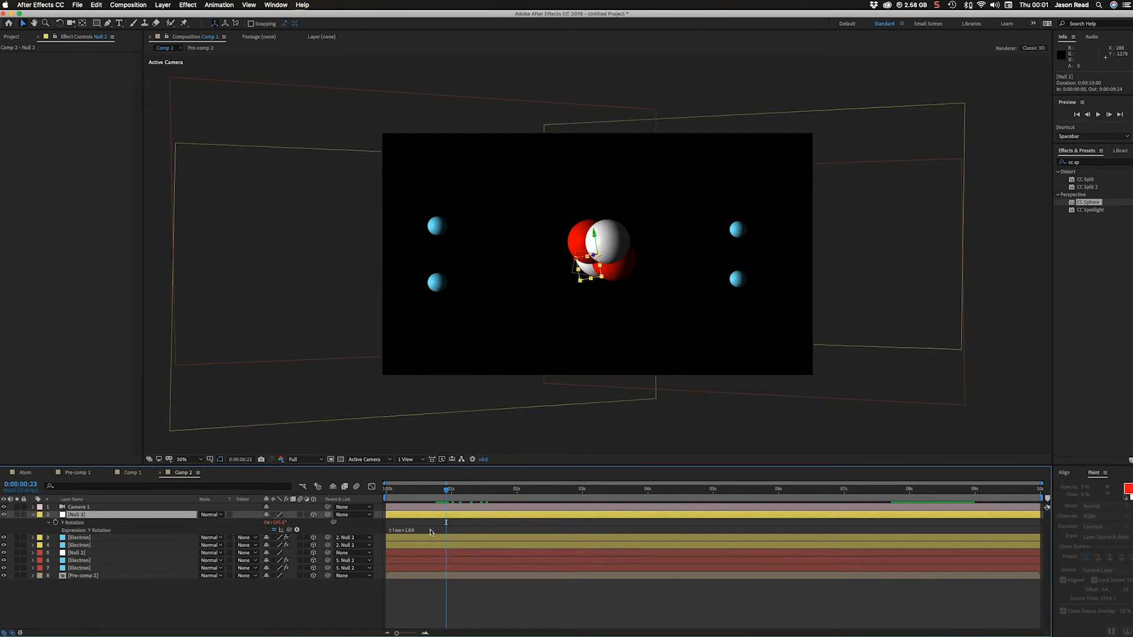
left_click(431, 531)
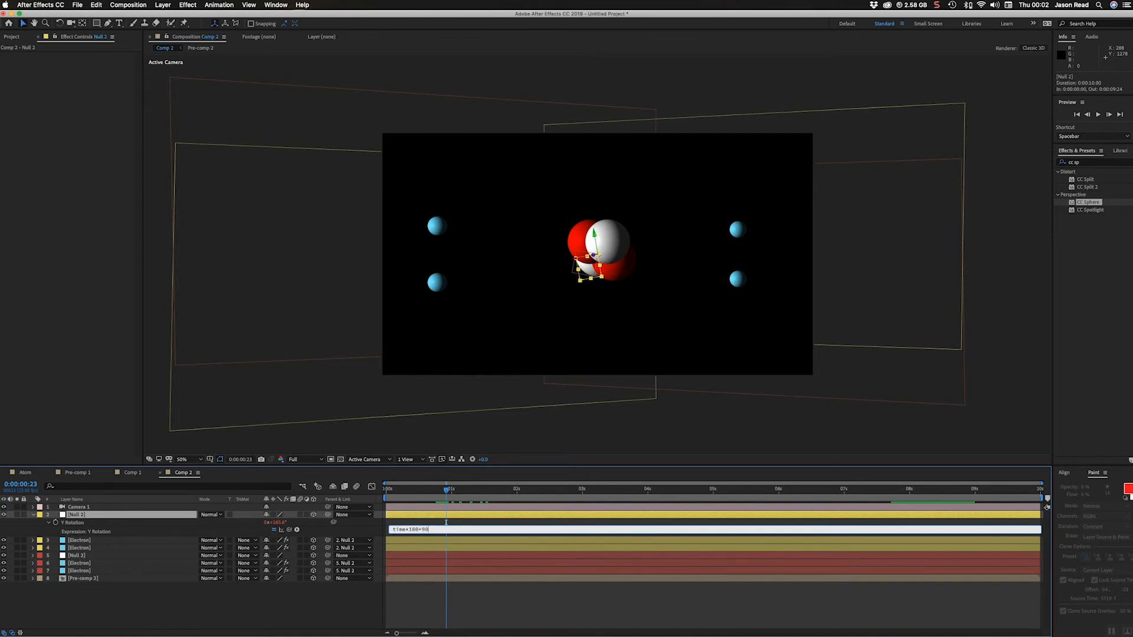
left_click(484, 607)
key("space")
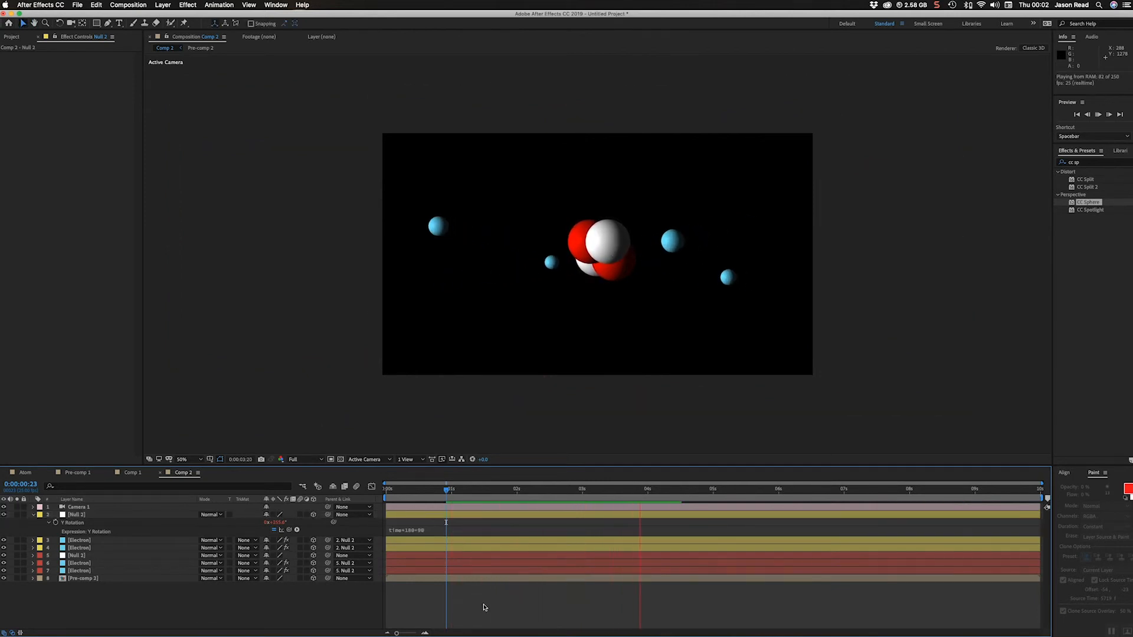
key("space")
left_click(32, 515)
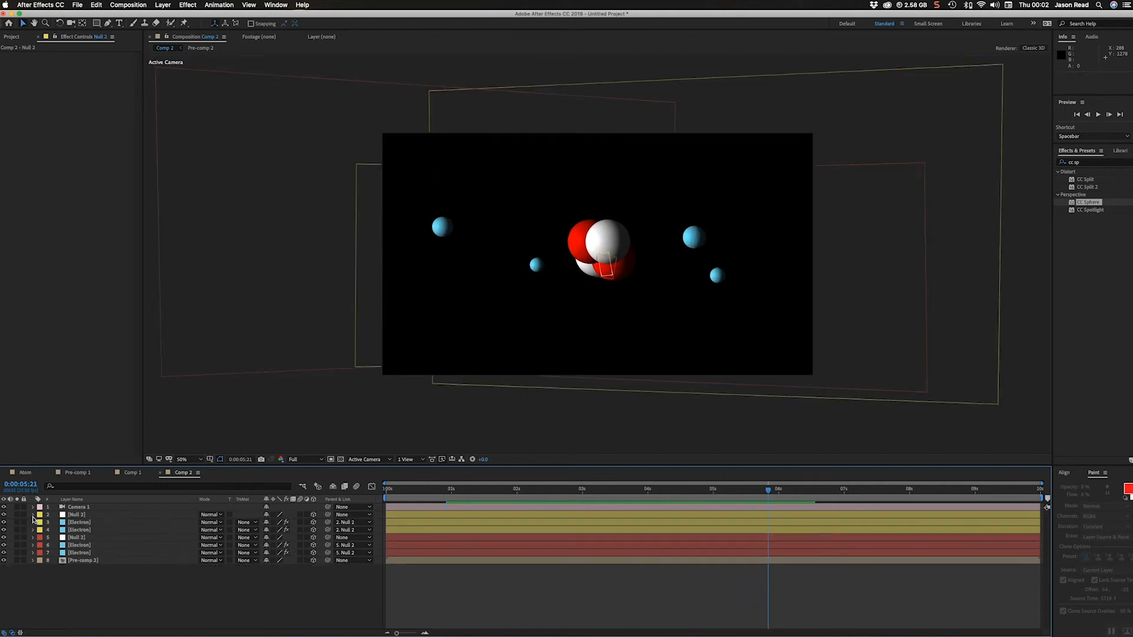
- Add the expression wiggle(25,1) to the yellow null's X Rotation and preview the motion
left_click(77, 516)
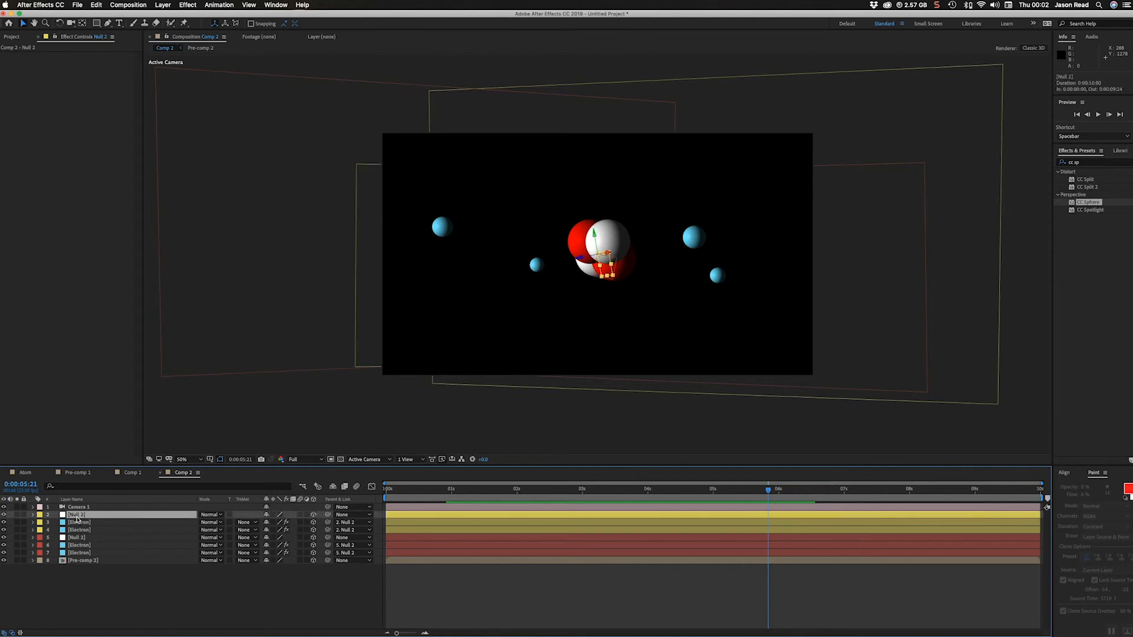
key("r")
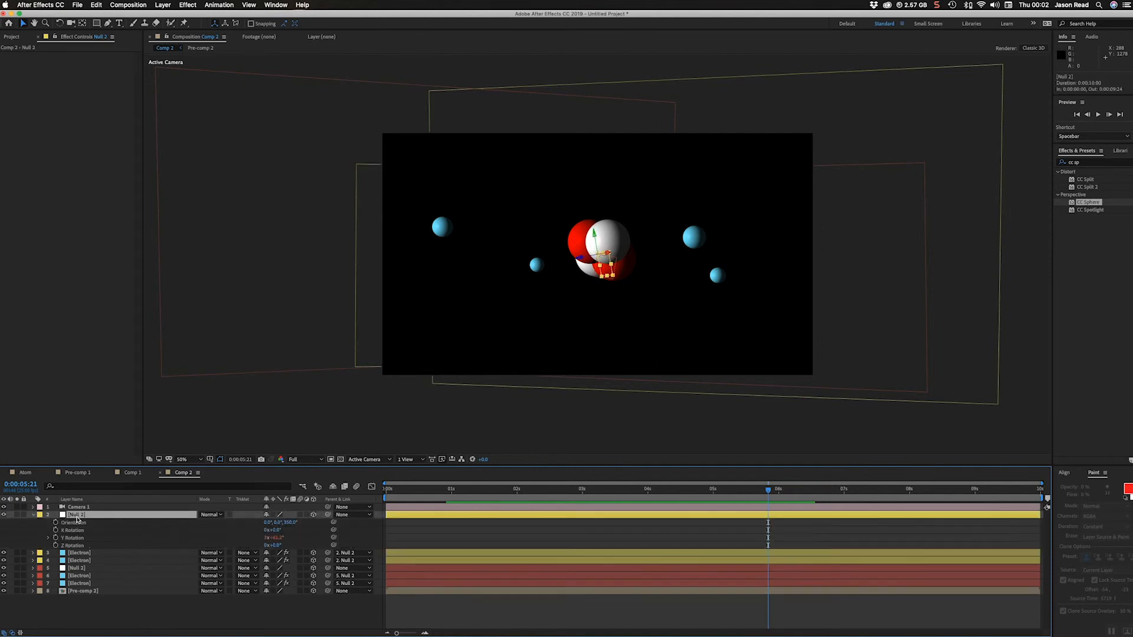
left_click(55, 531, "alt")
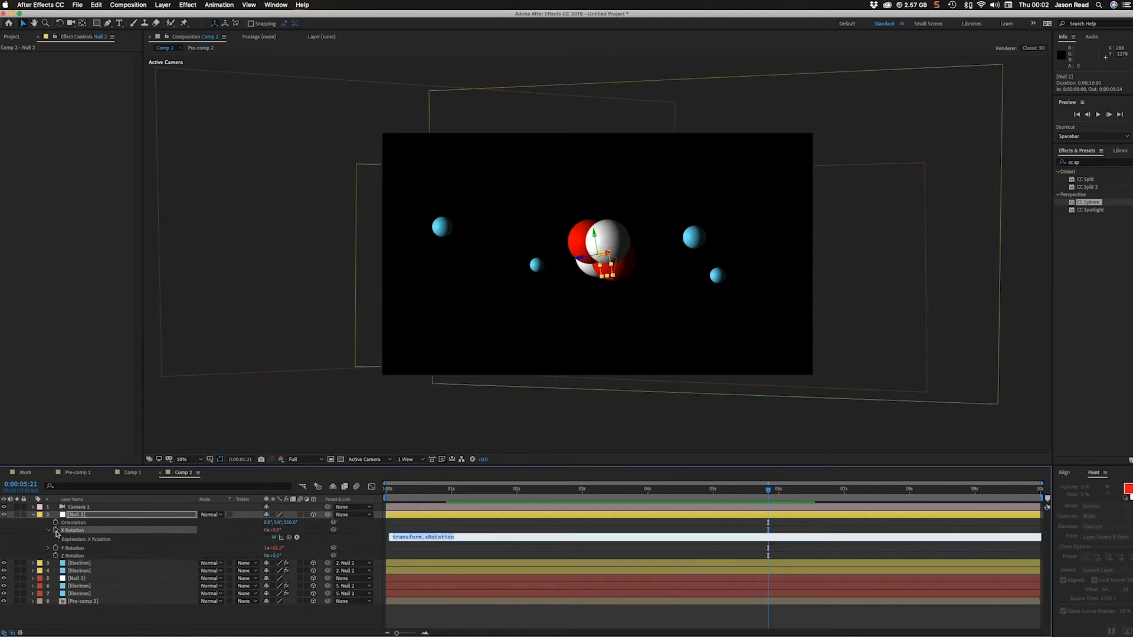
type("wiggle(25,1")
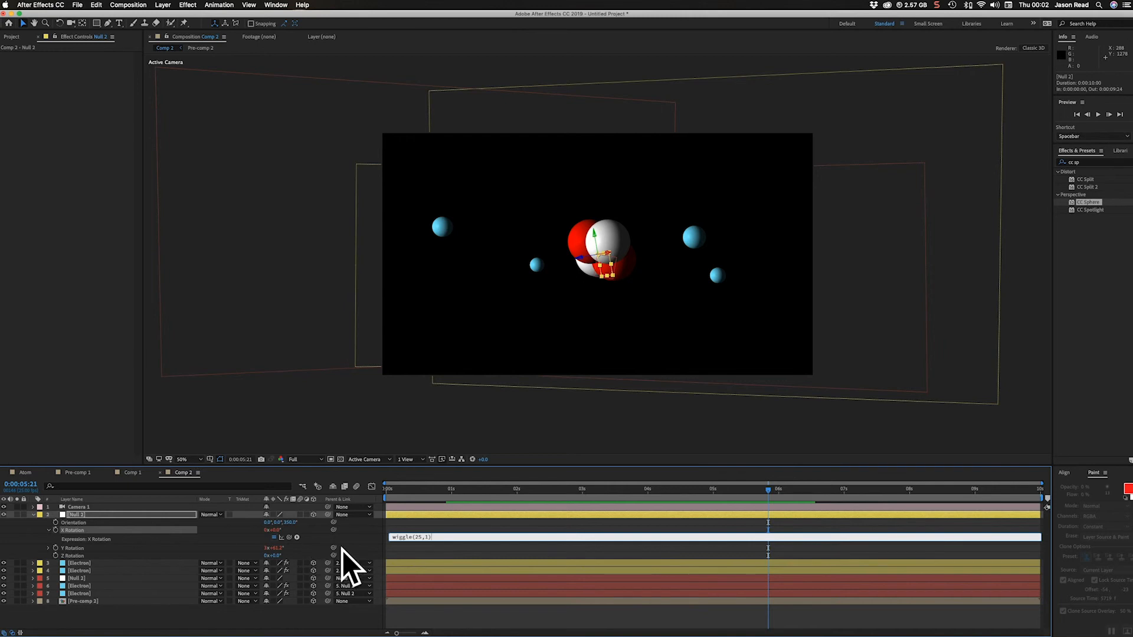
left_click(397, 556)
key("space")
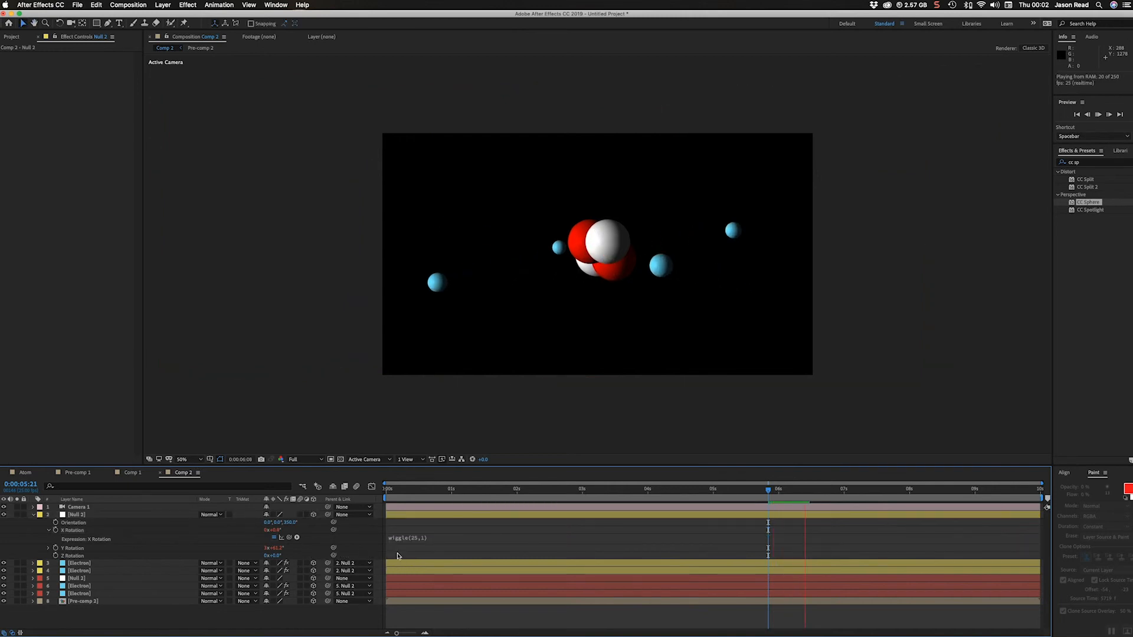
key("space")
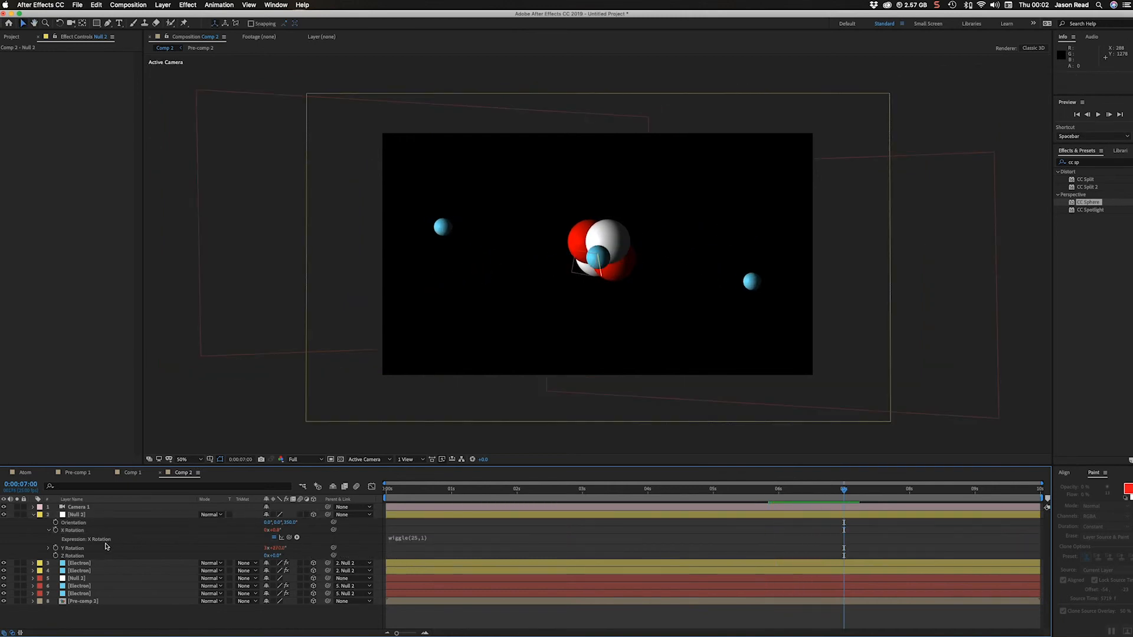
- Copy only the X Rotation expression from the yellow null and paste it onto the red null
right_click(77, 534)
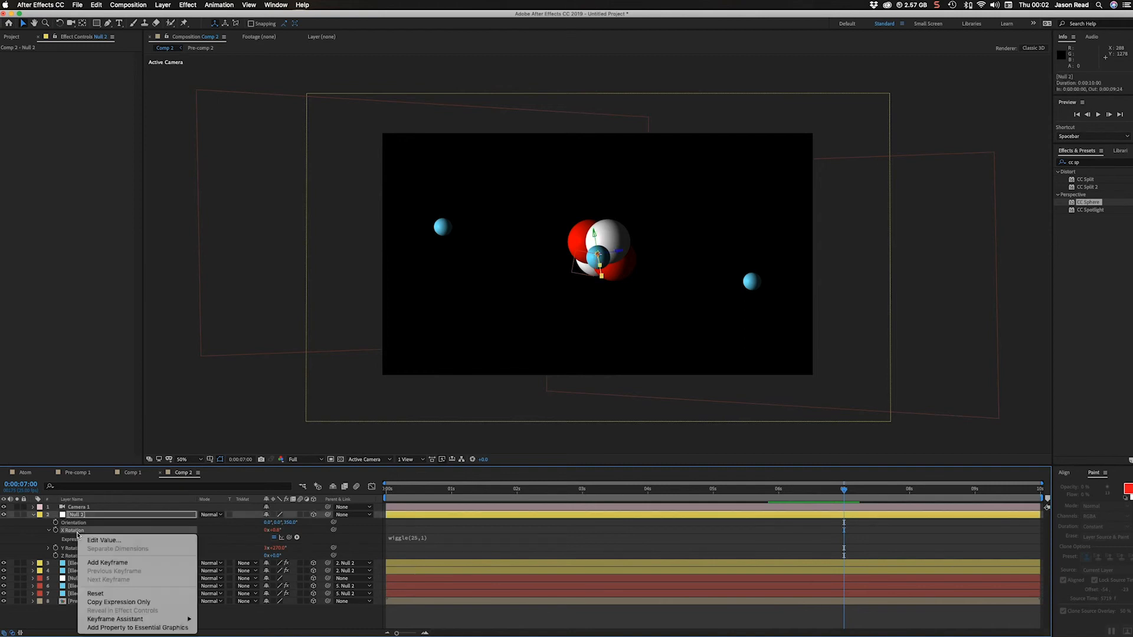
left_click(120, 602)
left_click(81, 580)
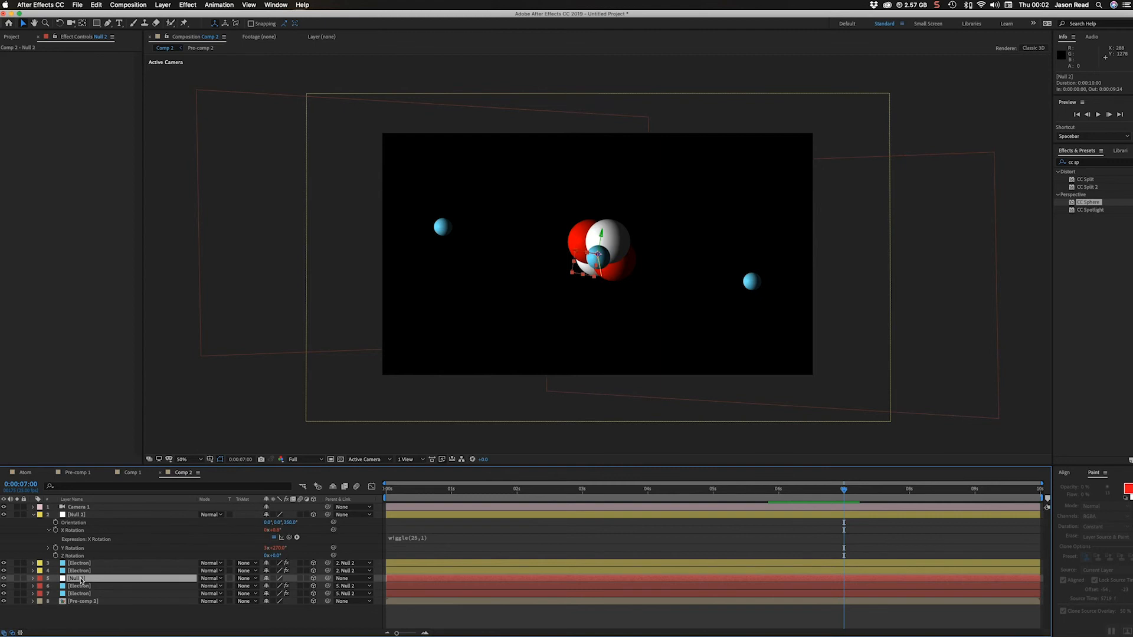
key("cmd+v")
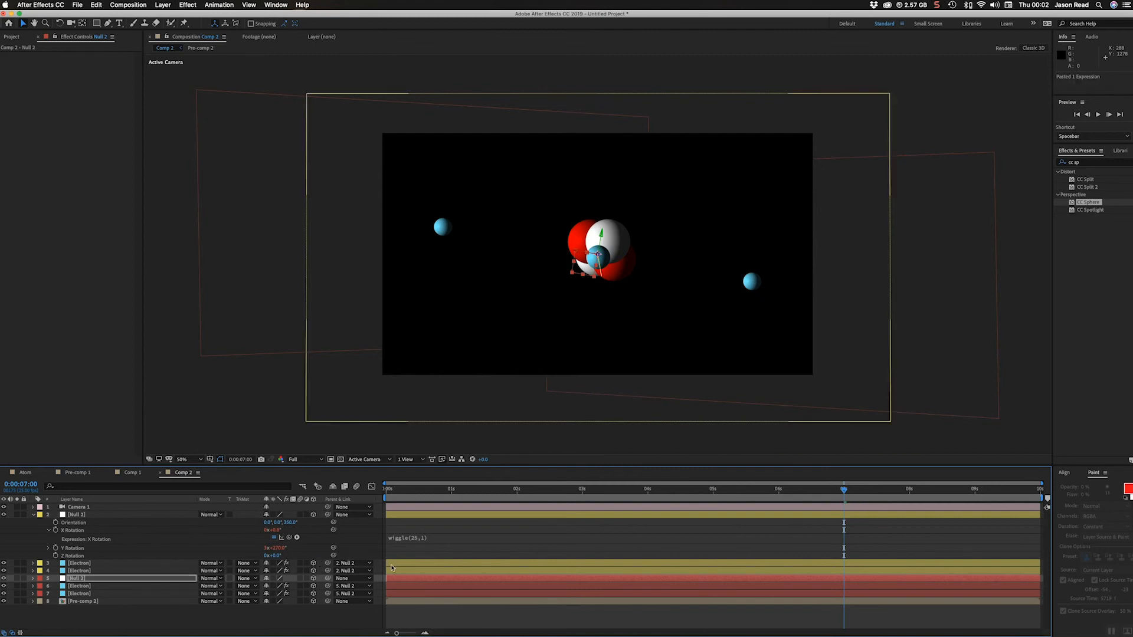
- Remove the wiggle expression from the yellow null's X Rotation, play back the result, and collapse the null's properties
left_click(455, 538)
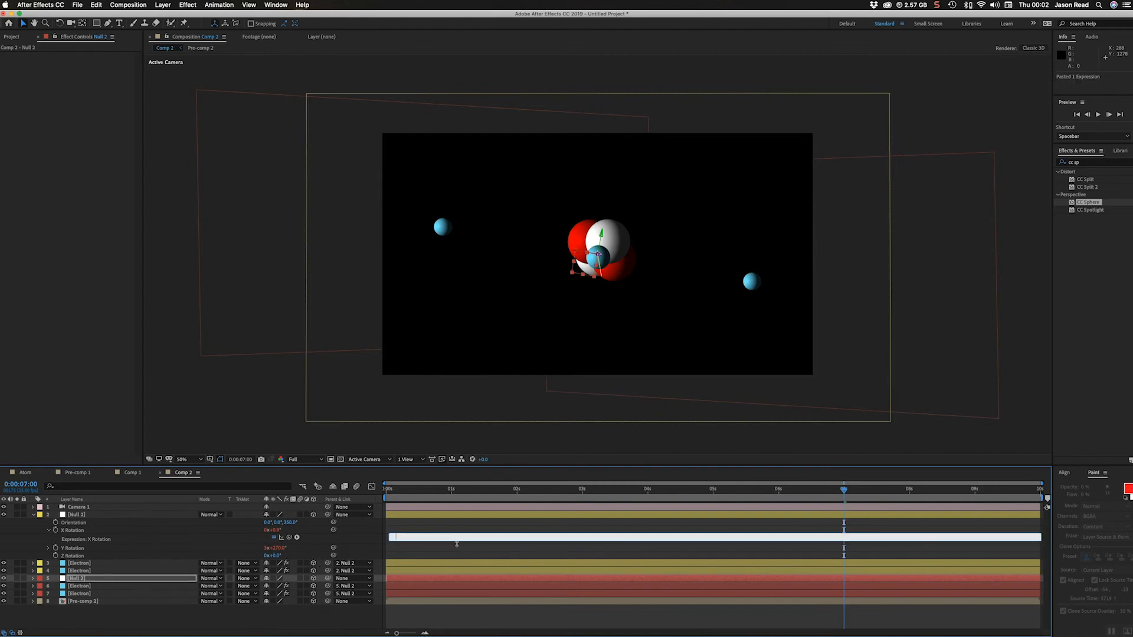
left_click(456, 554)
key("space")
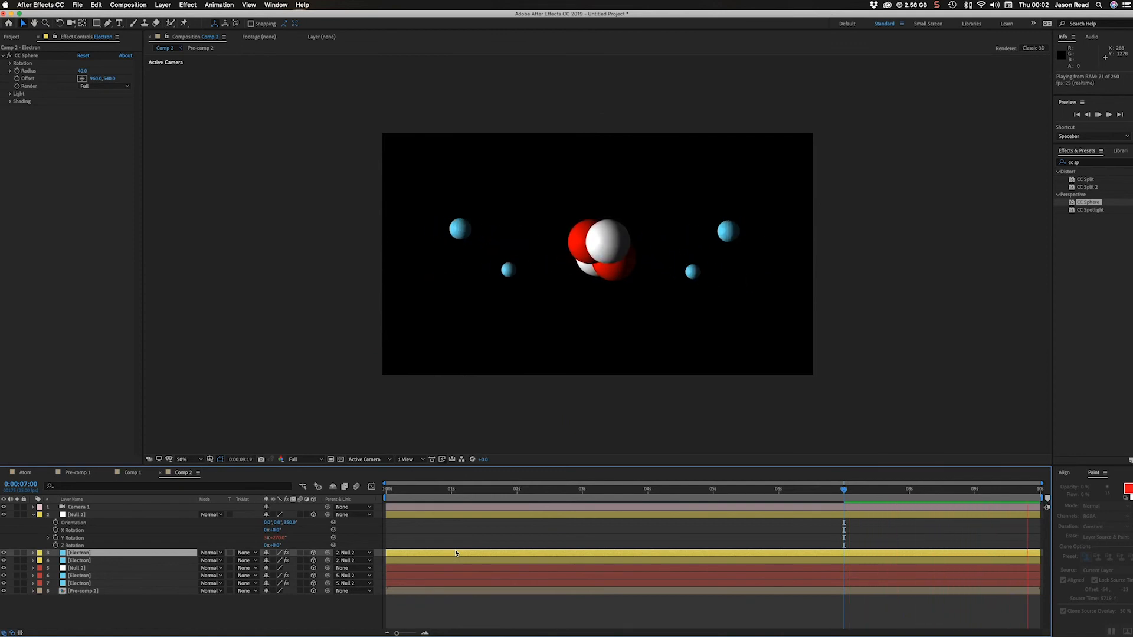
key("space")
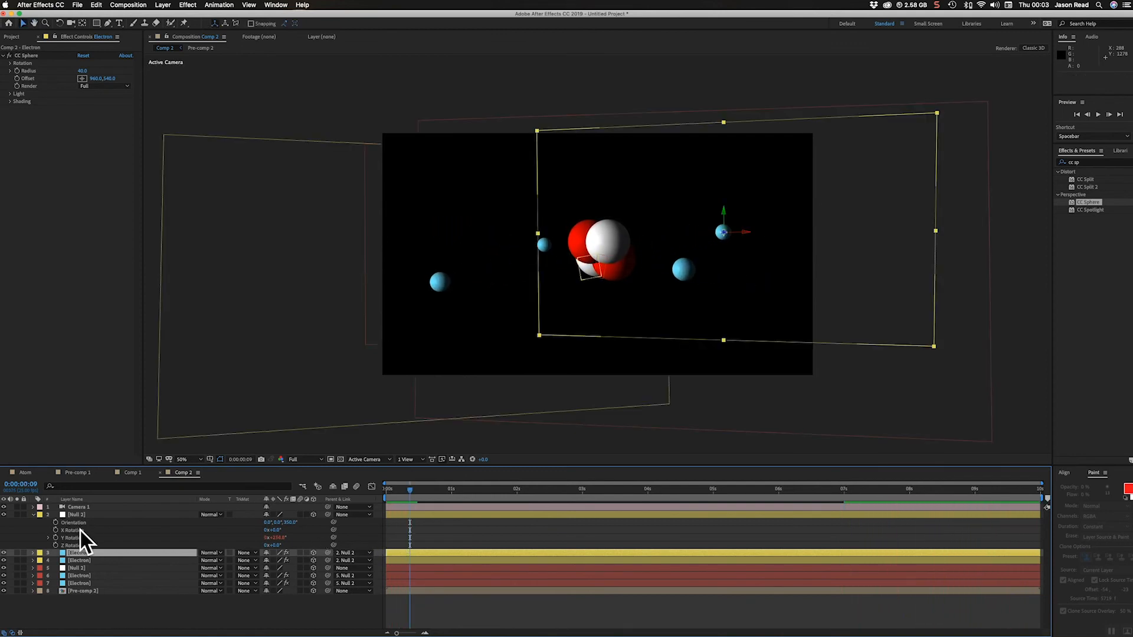
left_click(33, 514)
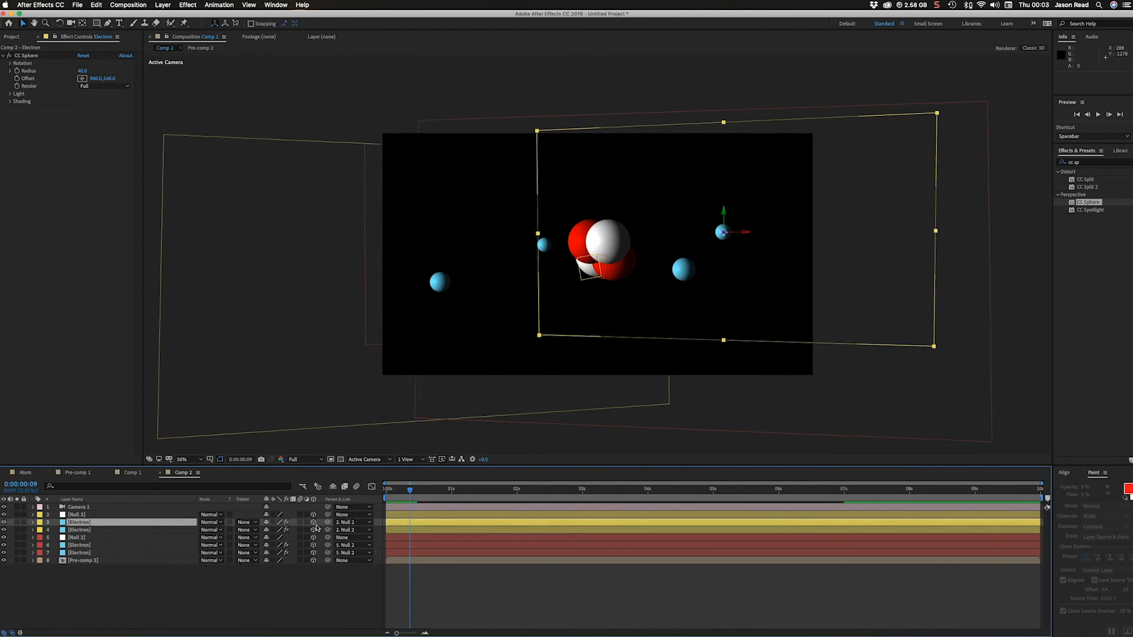
- Enable motion blur for the composition and on all four Electron layers, and preview the blurred orbits
left_click(357, 486)
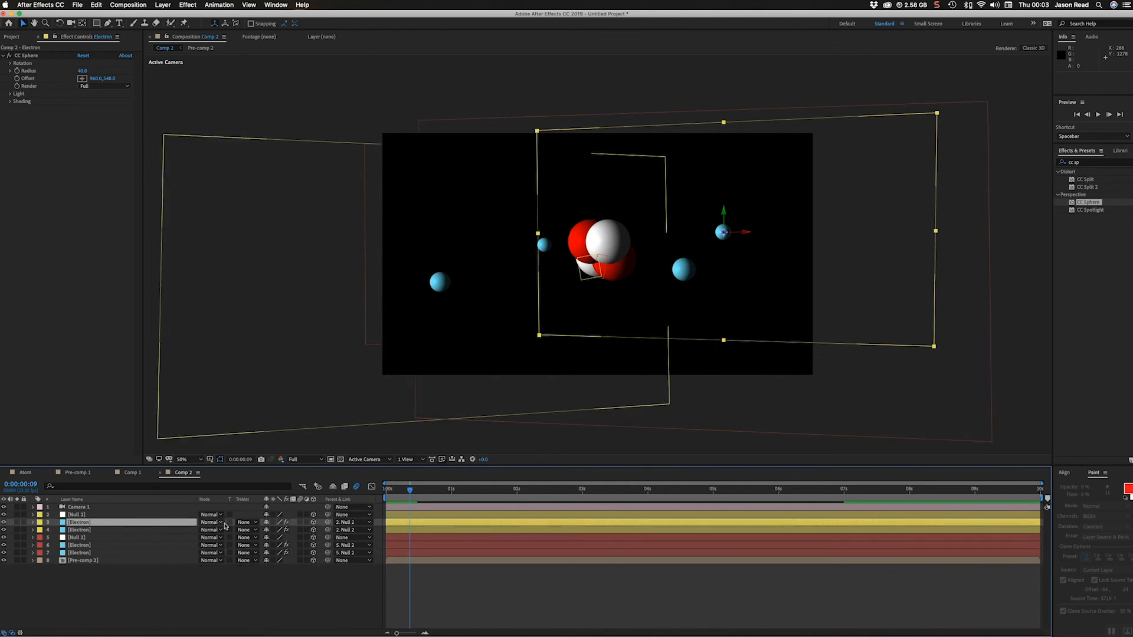
left_click(301, 523)
left_click(301, 530)
left_click(300, 545)
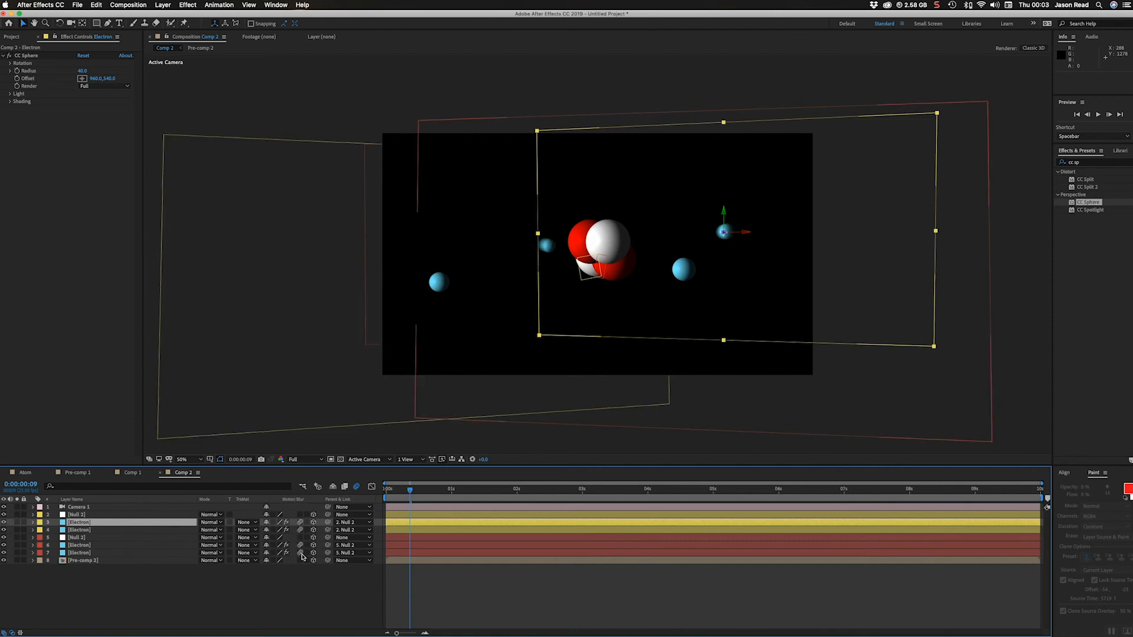
left_click(300, 553)
key("space")
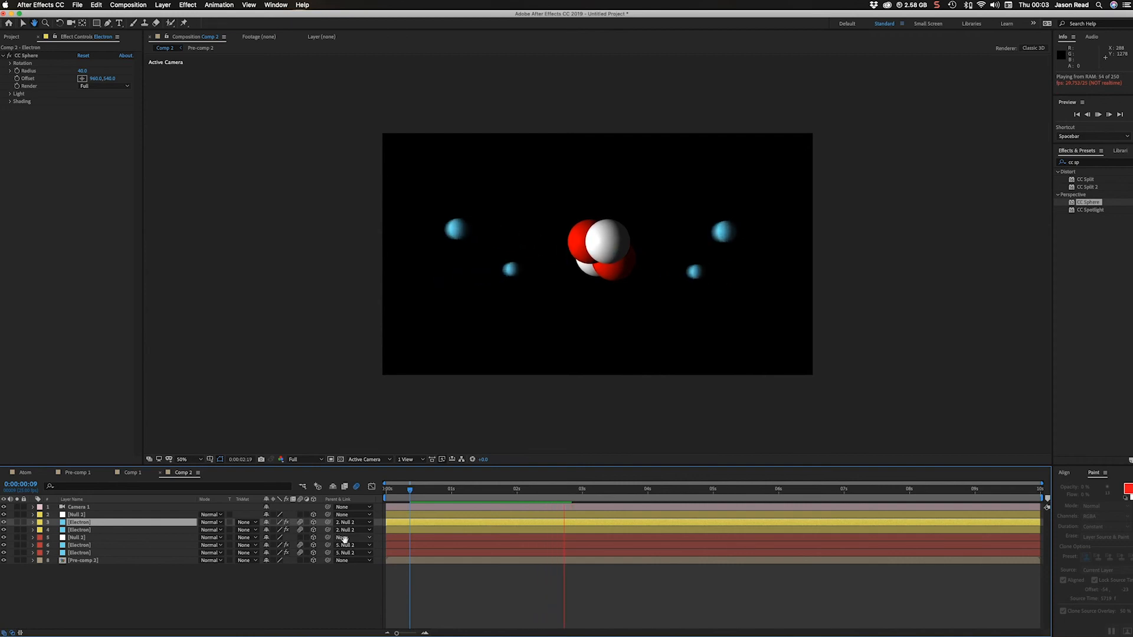
key("space")
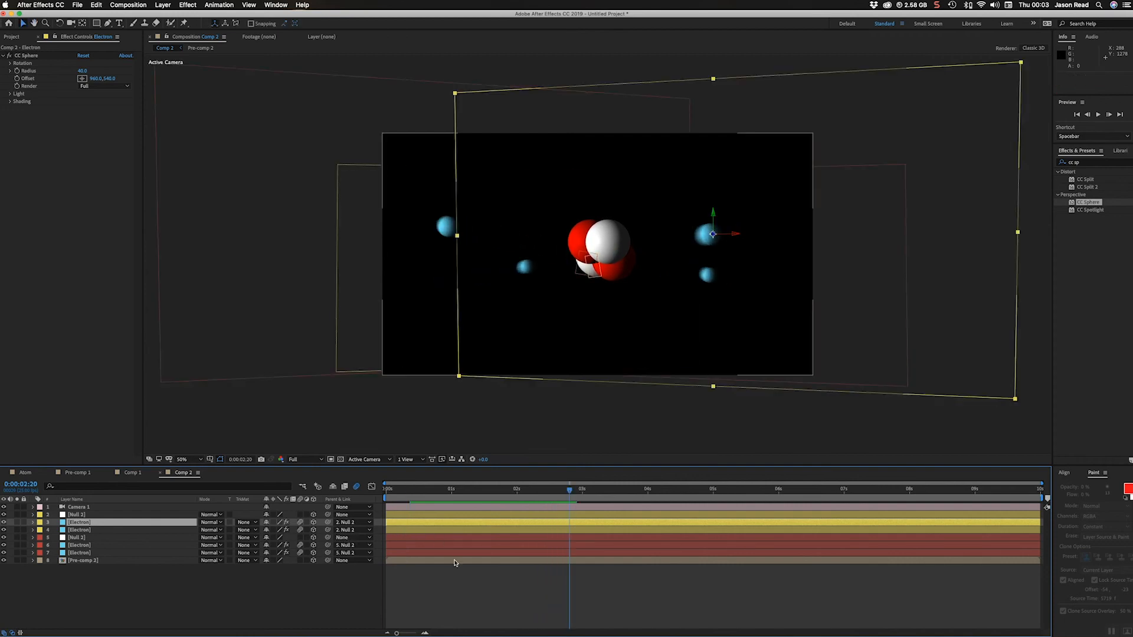
- Open Pre-comp 2, enable motion blur on all four nucleus layers, and return to Comp 2
left_click(459, 562)
double_click(460, 562)
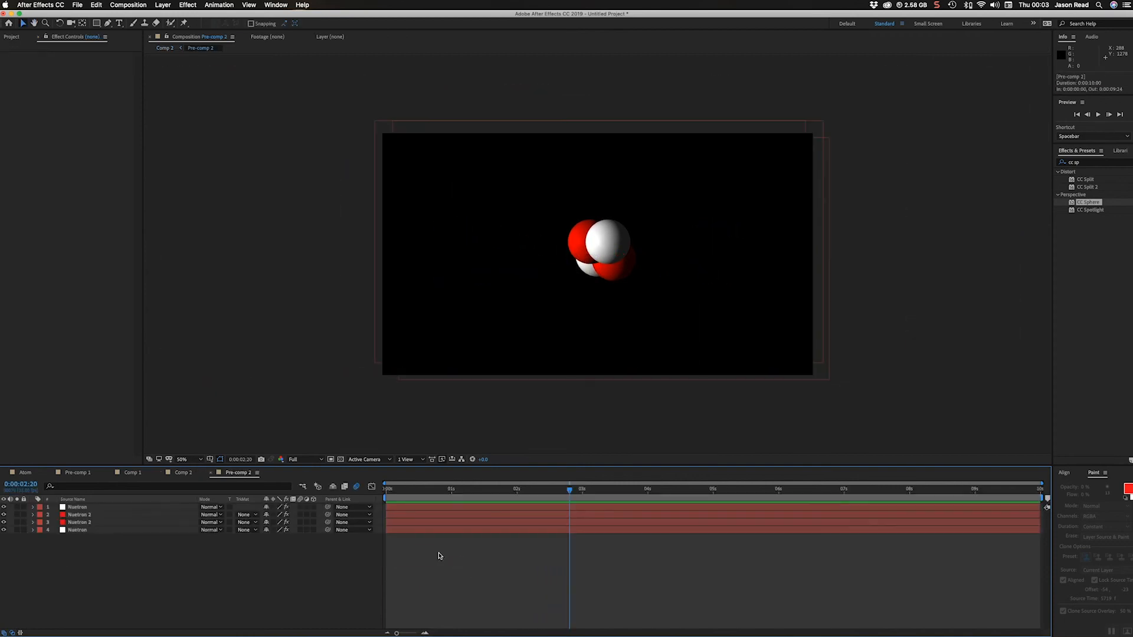
left_click_drag(301, 515, 301, 530)
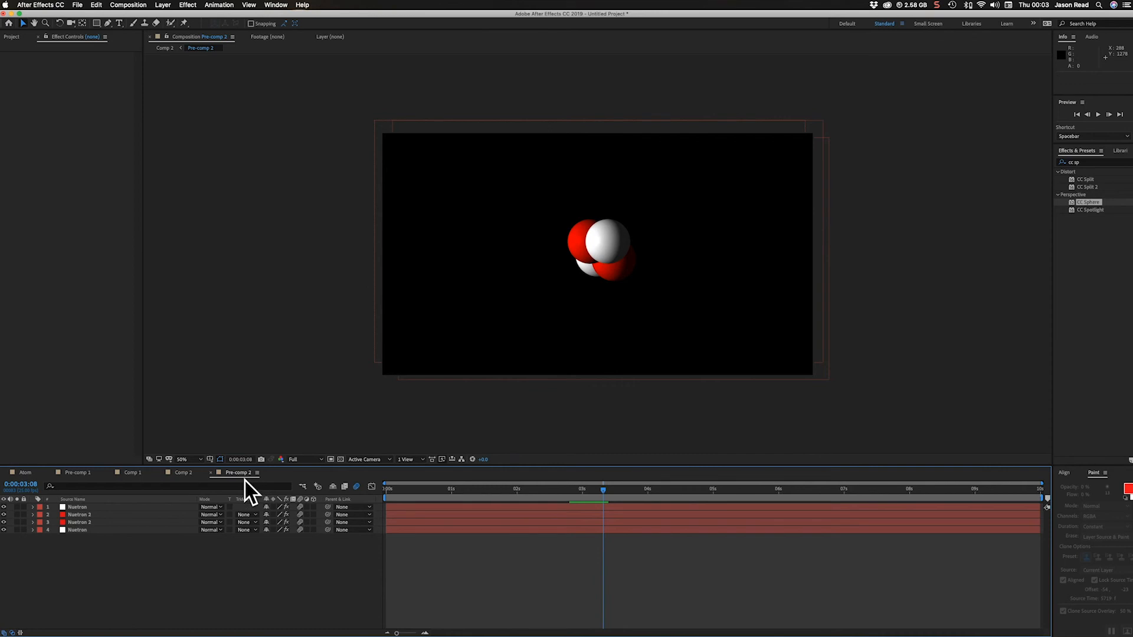
left_click(182, 473)
- Play back the atom animation in Comp 2, including from near its start, to check the motion-blurred electron orbits
key("space")
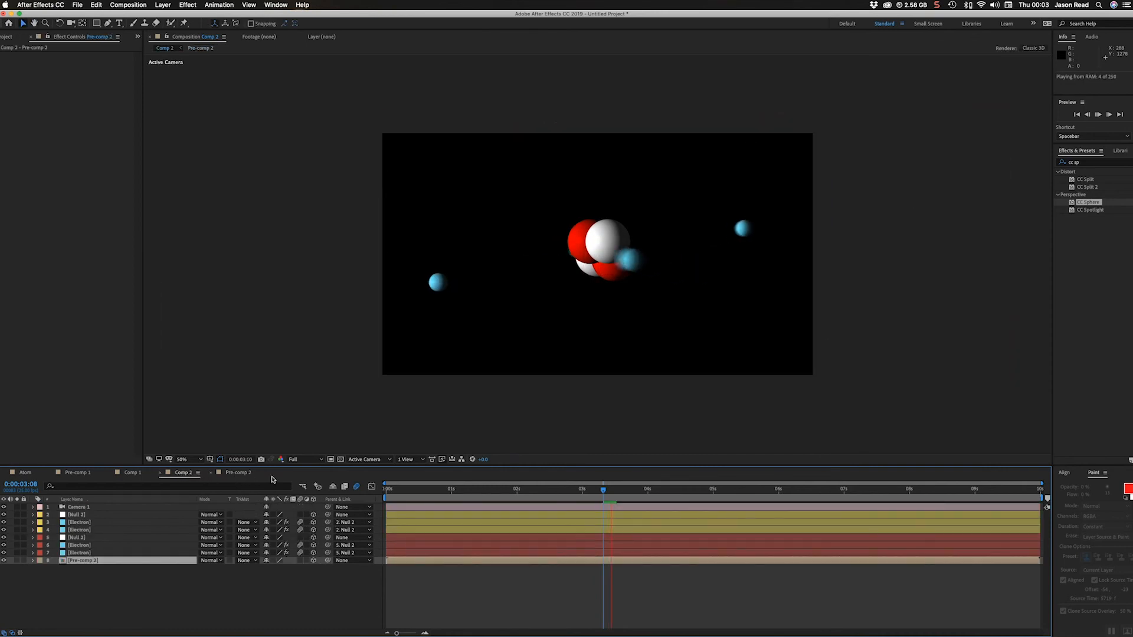
left_click(473, 585)
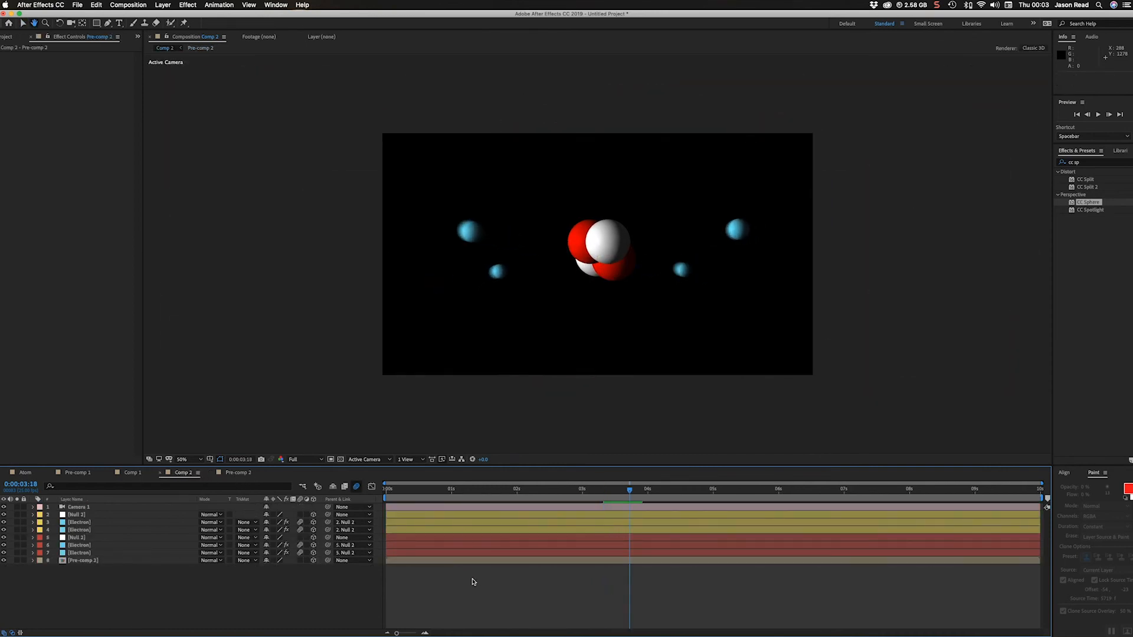
key("space")
key("space")
left_click_drag(435, 497, 395, 497)
key("space")
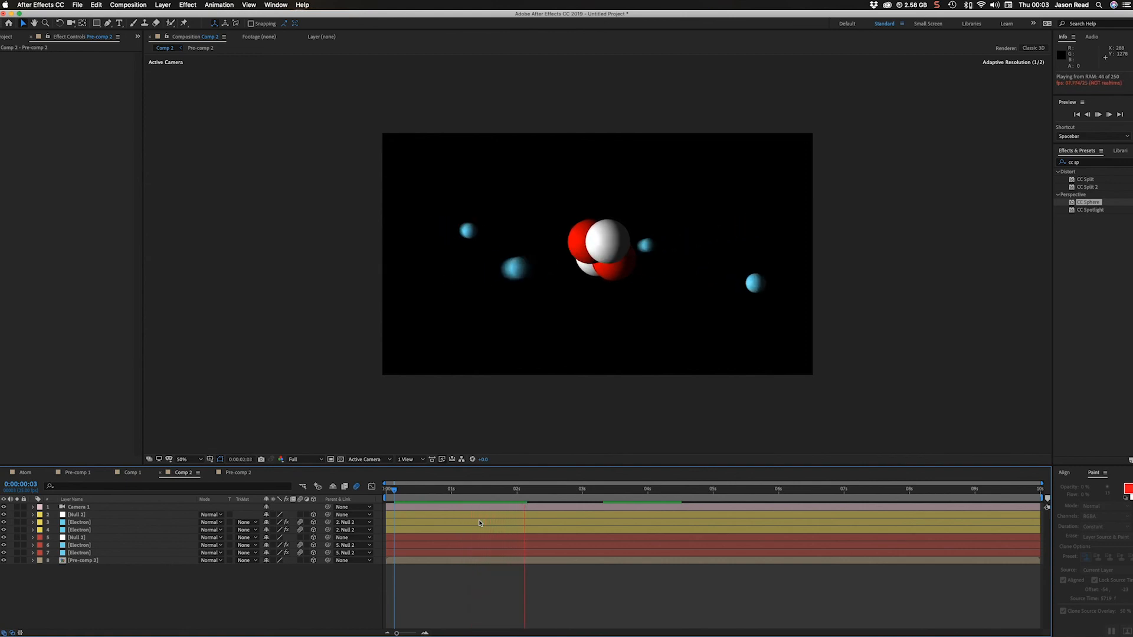
key("space")
left_click(412, 495)
key("space")
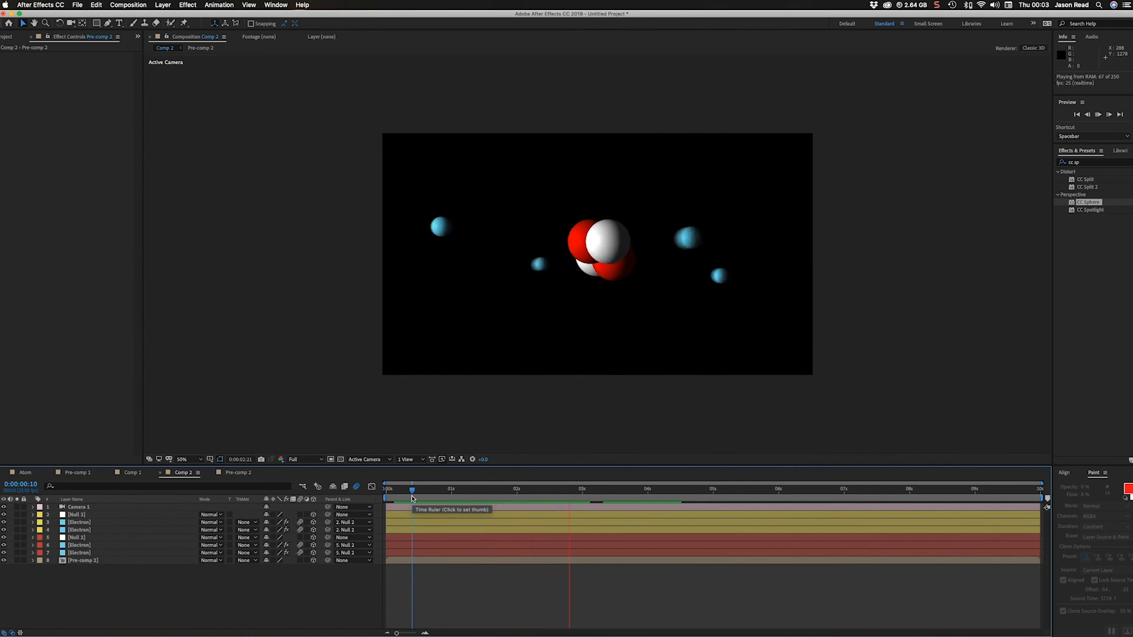
key("space")
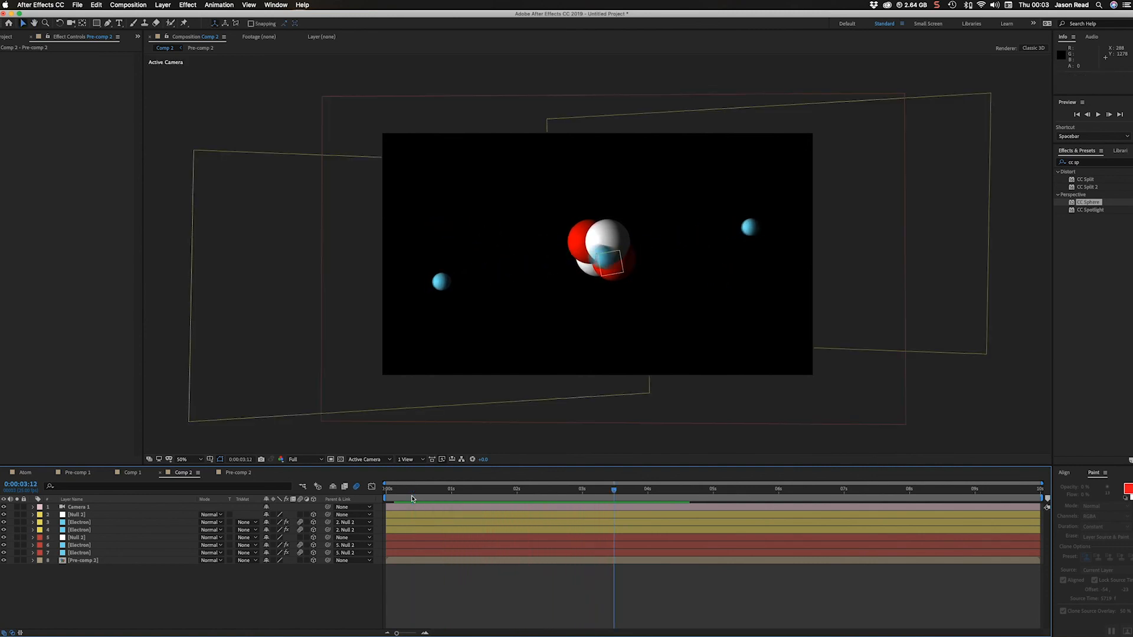